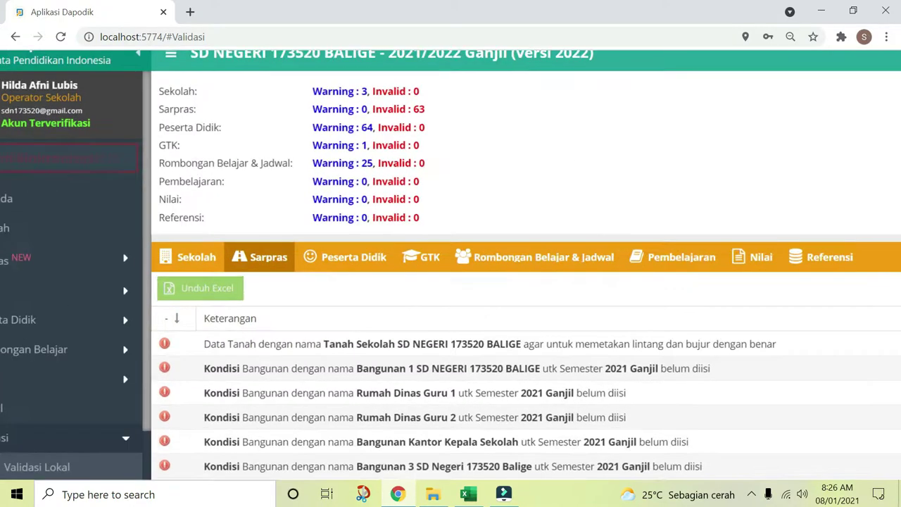
- Examine the Sarpras entries in the local validation list, especially the land record's error about mapping its latitude and longitude
scroll(402, 138, up, 3)
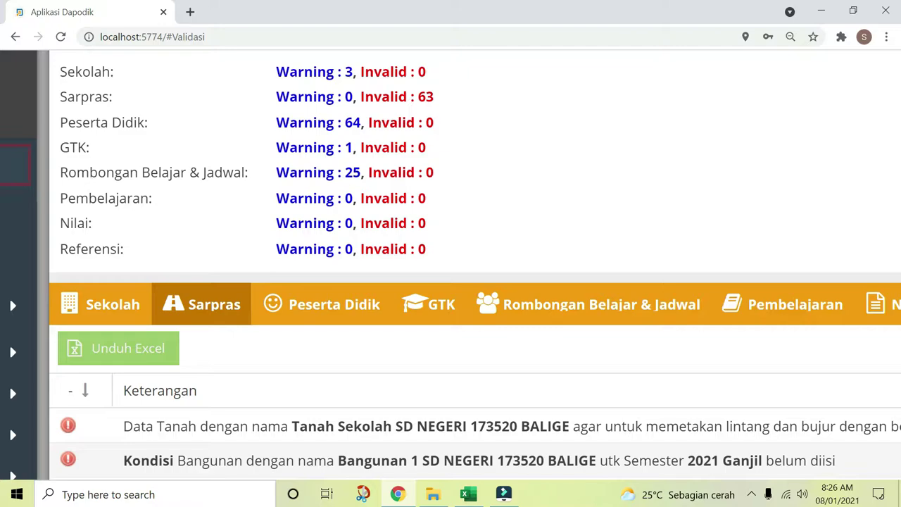
scroll(442, 268, down, 3)
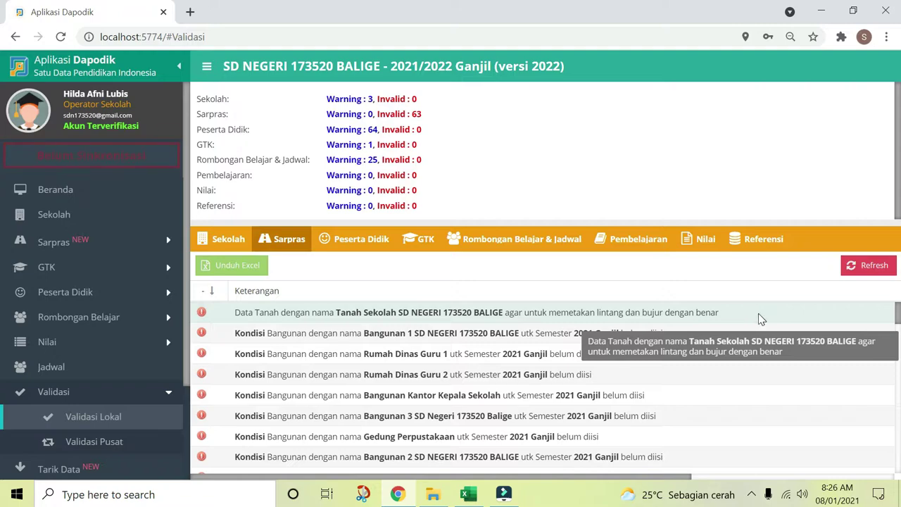
drag(896, 319, 2, 313)
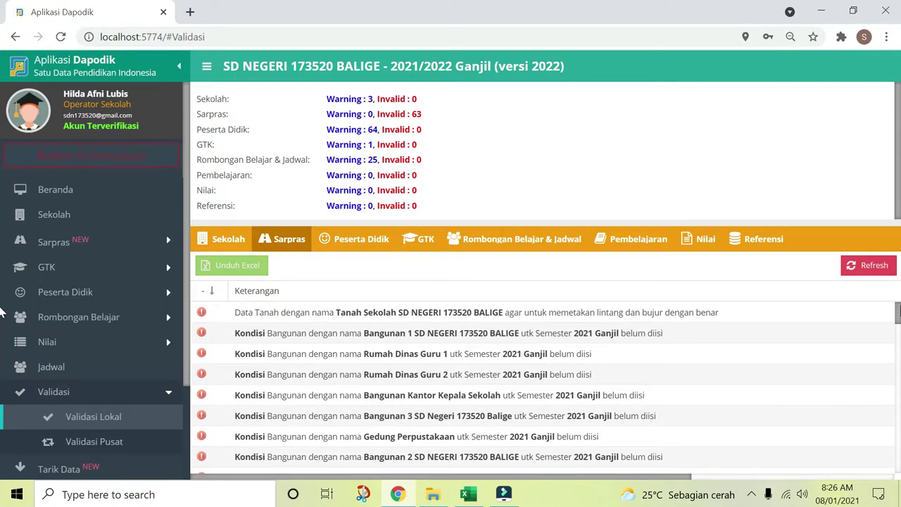
click(654, 315)
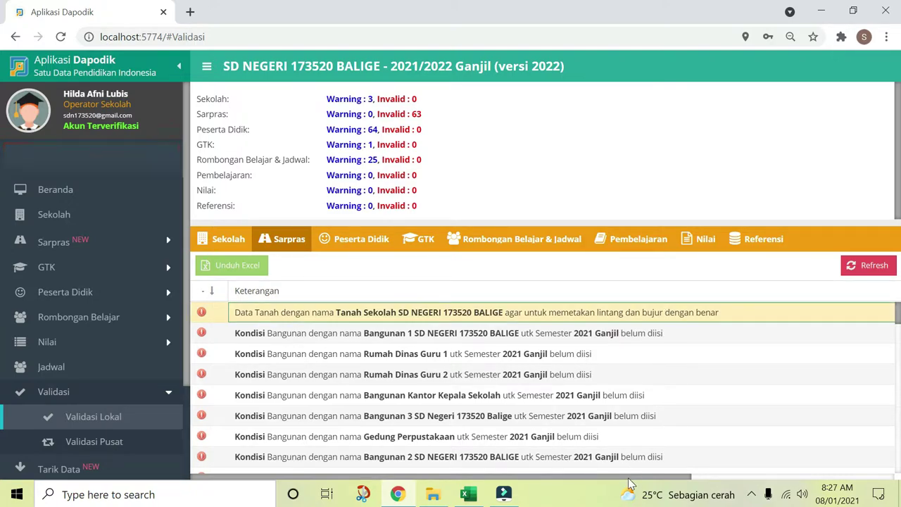
drag(638, 479, 548, 485)
- Check the Lintang and Bujur values in the Sekolah identity data and return to Validasi Lokal
click(76, 212)
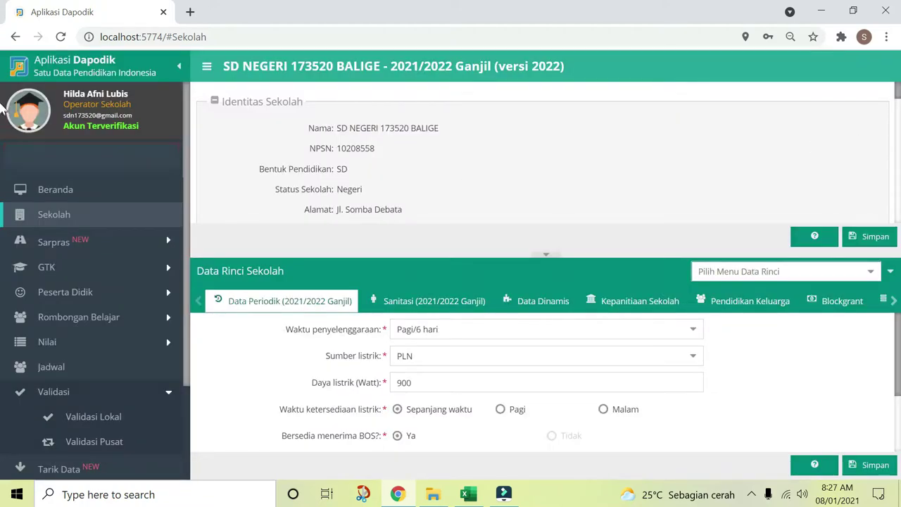
drag(898, 98, 894, 123)
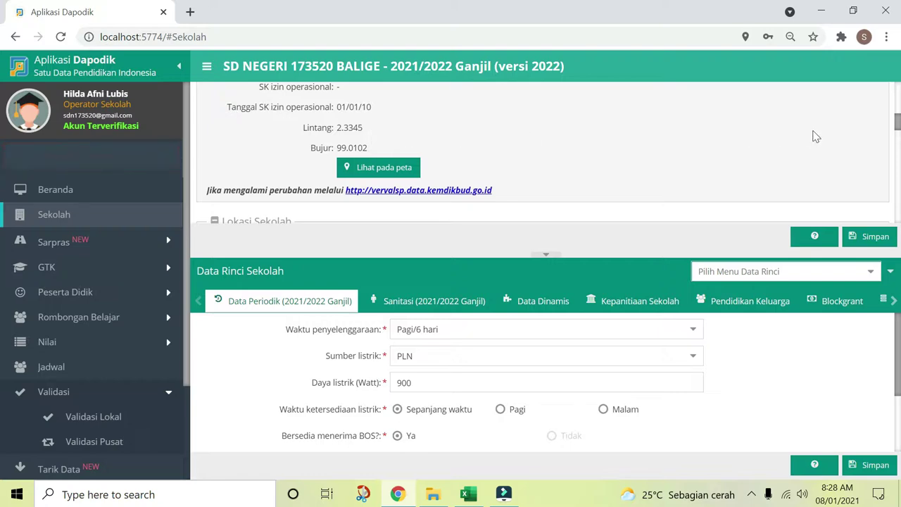
drag(898, 125, 898, 88)
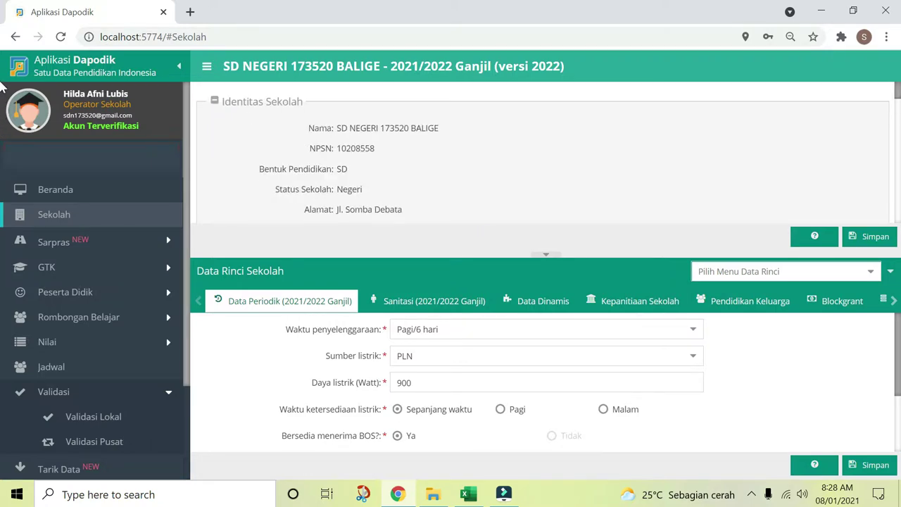
click(95, 421)
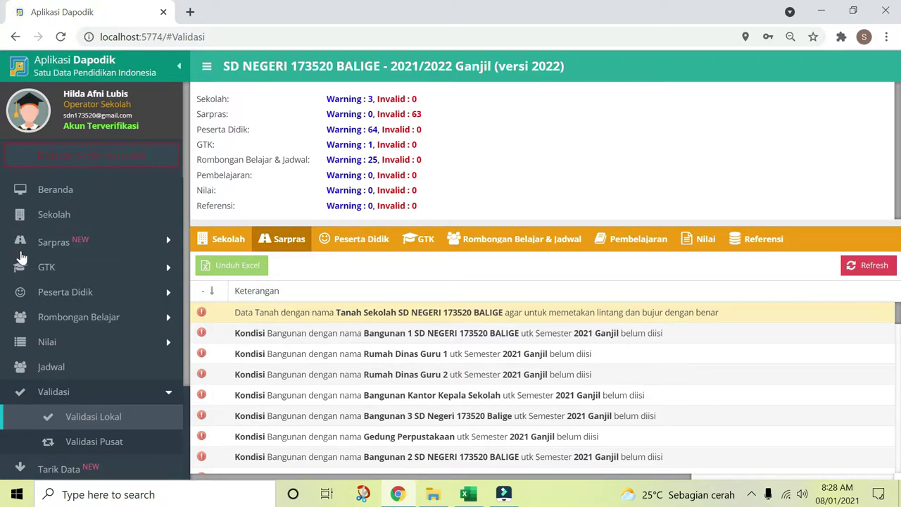
- Open the Tanah & Bangunan data under Sarpras
scroll(34, 244, up, 5)
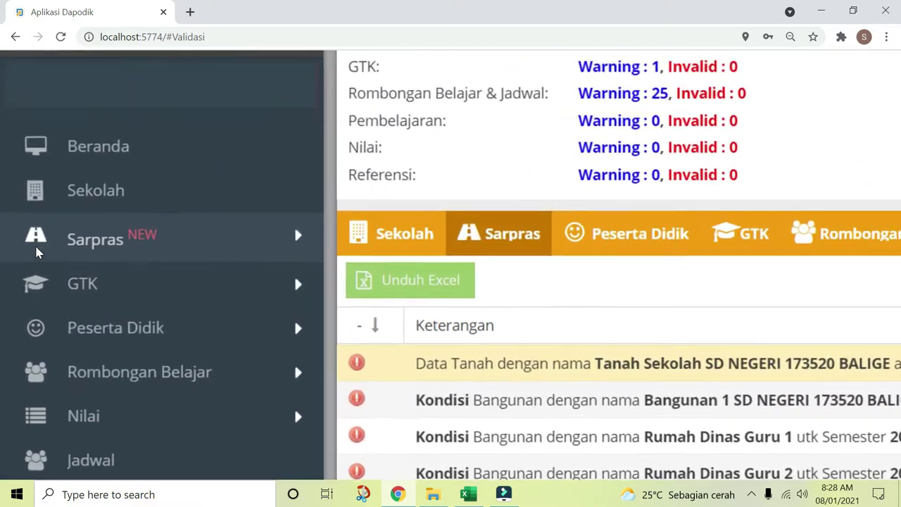
scroll(35, 243, down, 5)
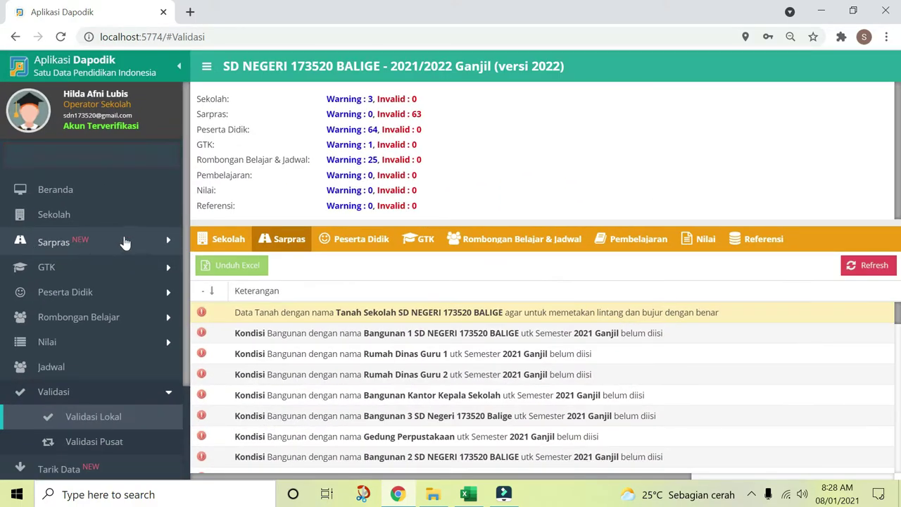
click(124, 242)
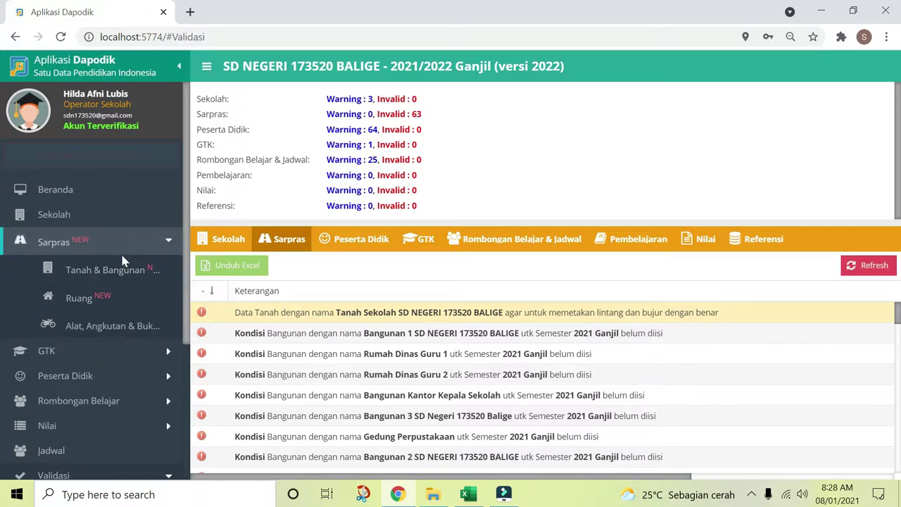
scroll(98, 280, up, 5)
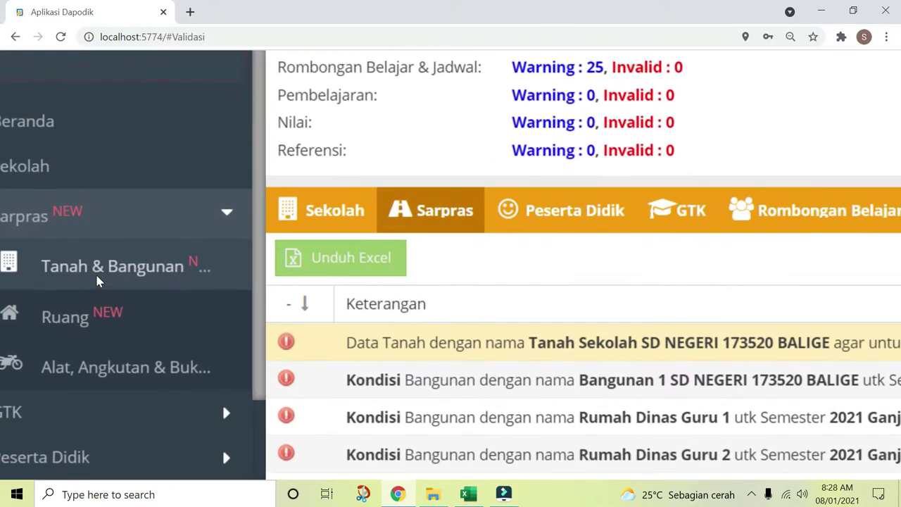
scroll(99, 281, down, 5)
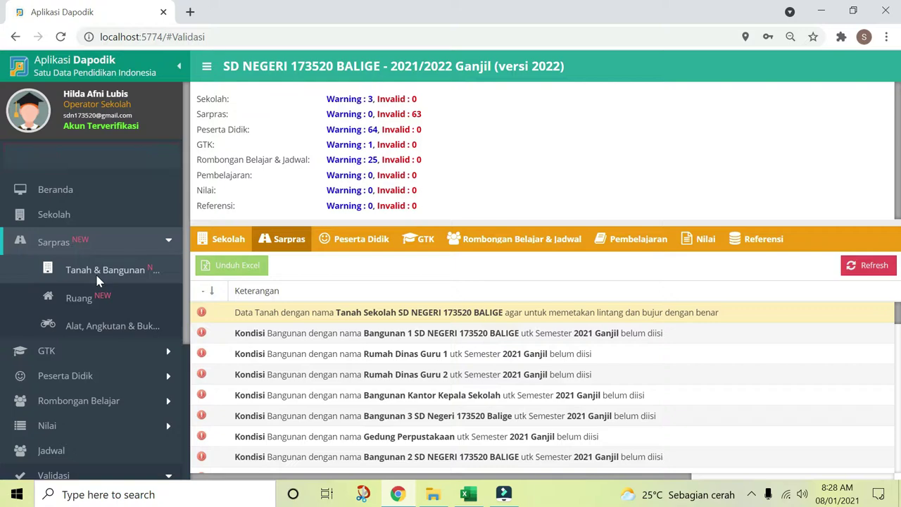
click(99, 272)
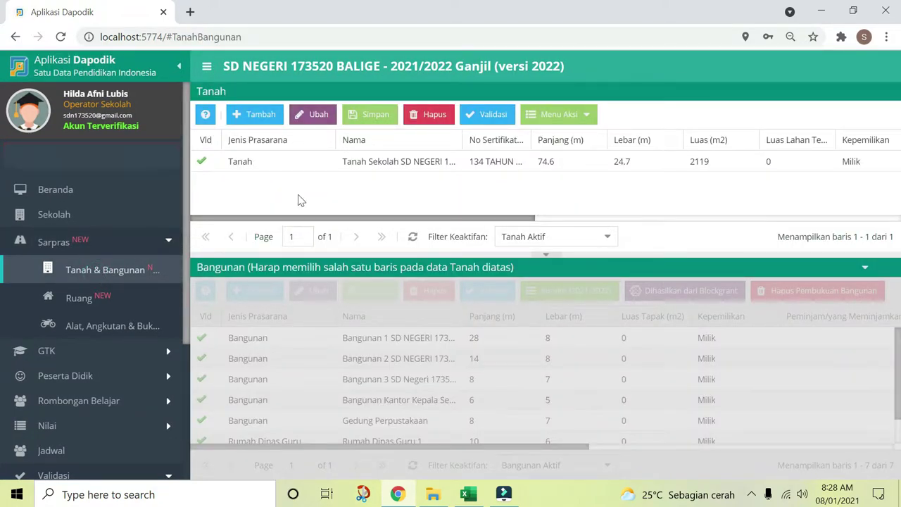
- Run Salin Data Periodik from the school land record and confirm copying the previous semester's periodic data
click(279, 165)
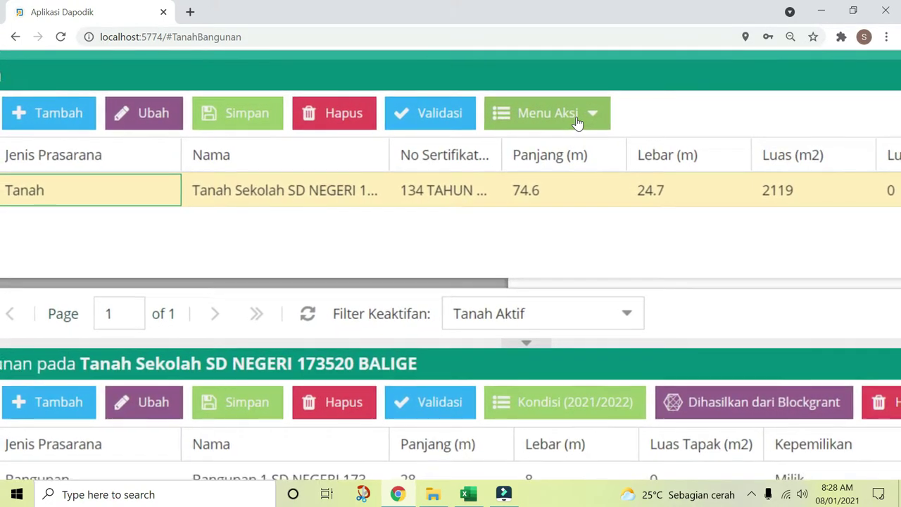
click(577, 123)
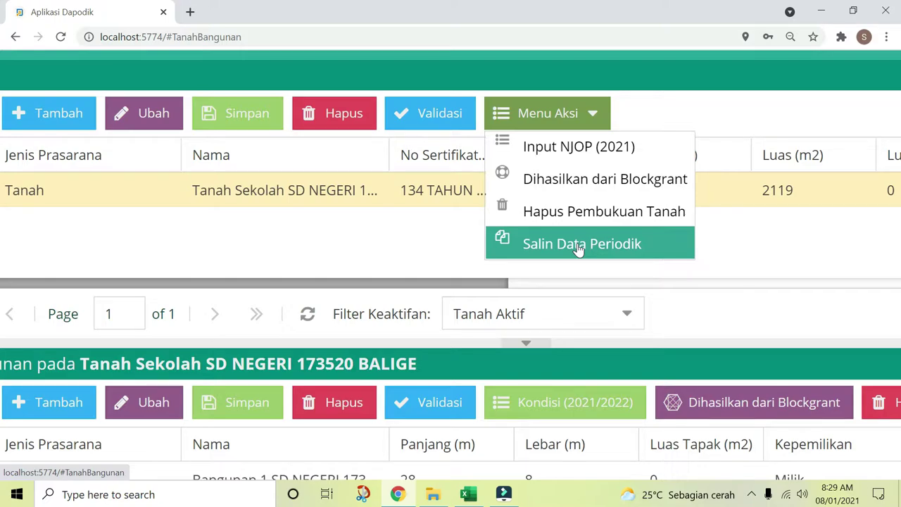
click(632, 244)
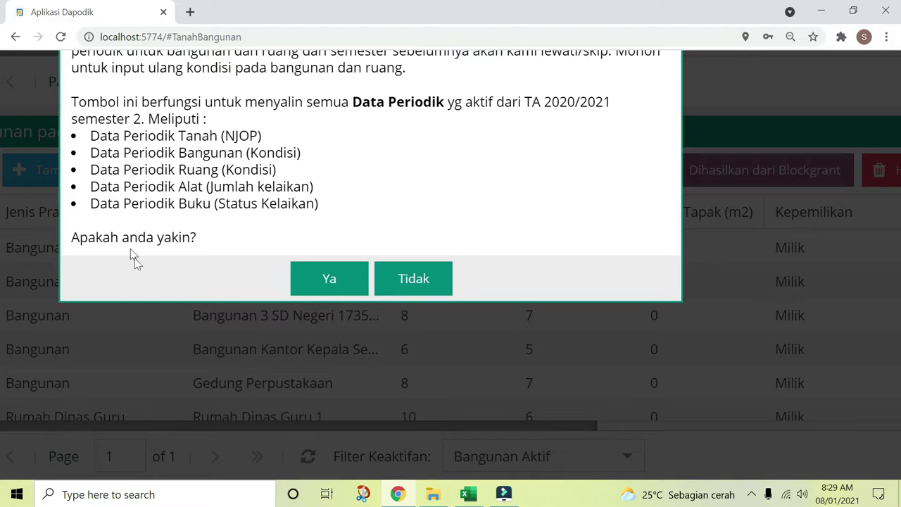
click(328, 279)
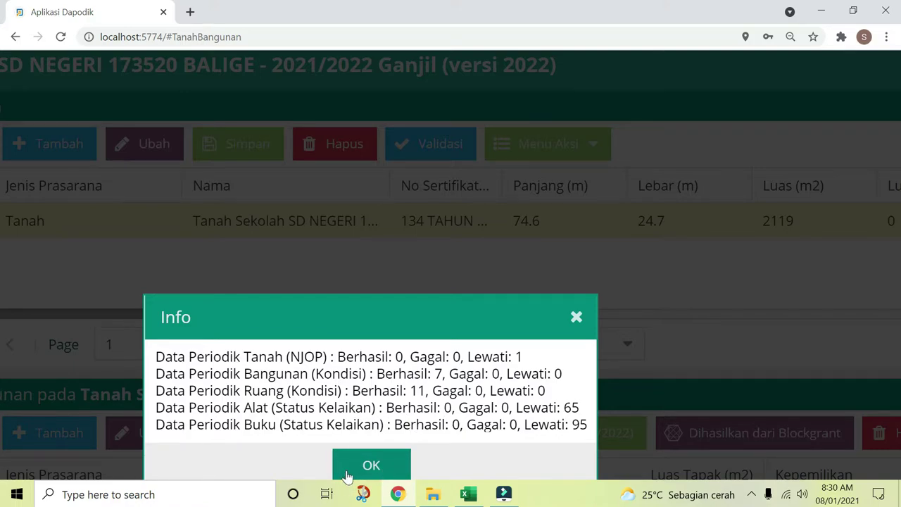
click(372, 466)
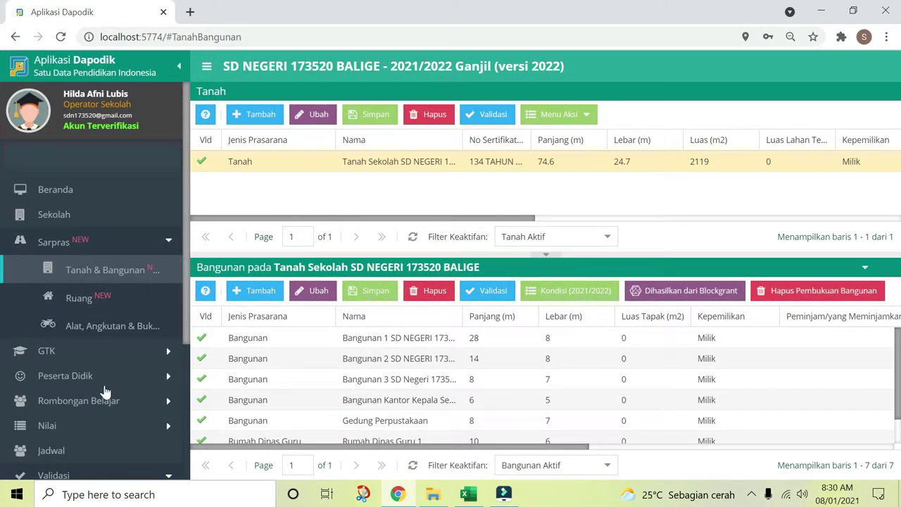
- Refresh the Validasi Lokal results and examine the remaining Sarpras errors
click(67, 476)
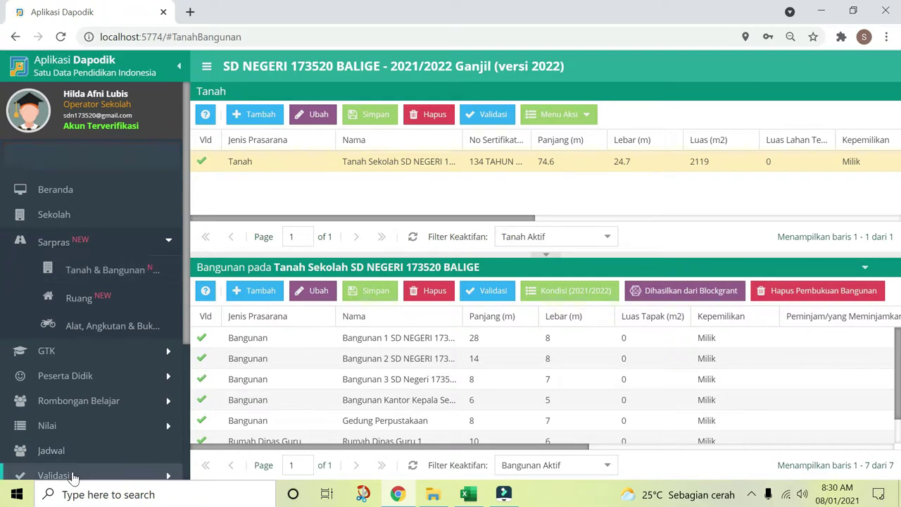
scroll(88, 391, down, 2)
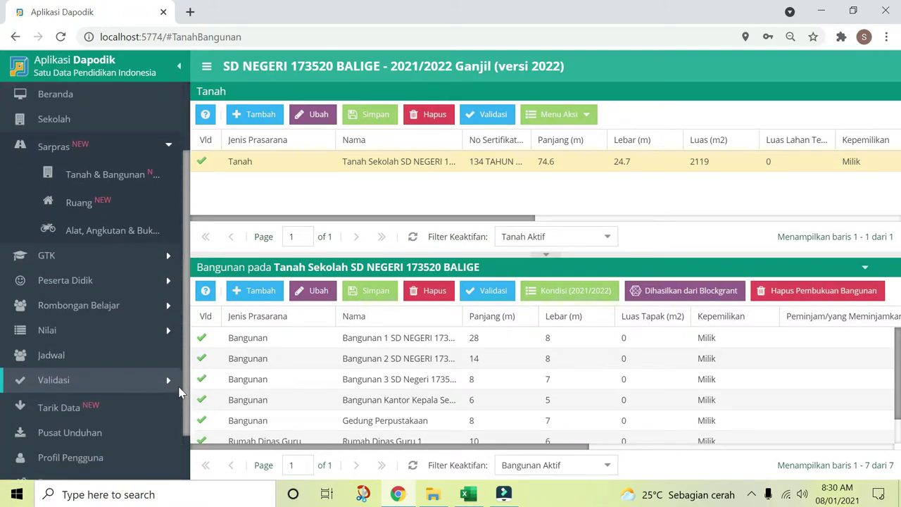
click(78, 380)
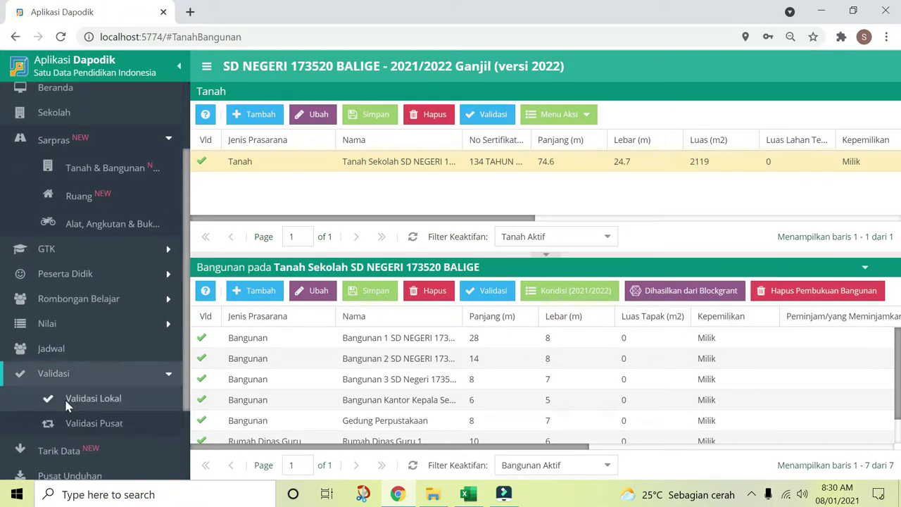
click(53, 398)
click(868, 271)
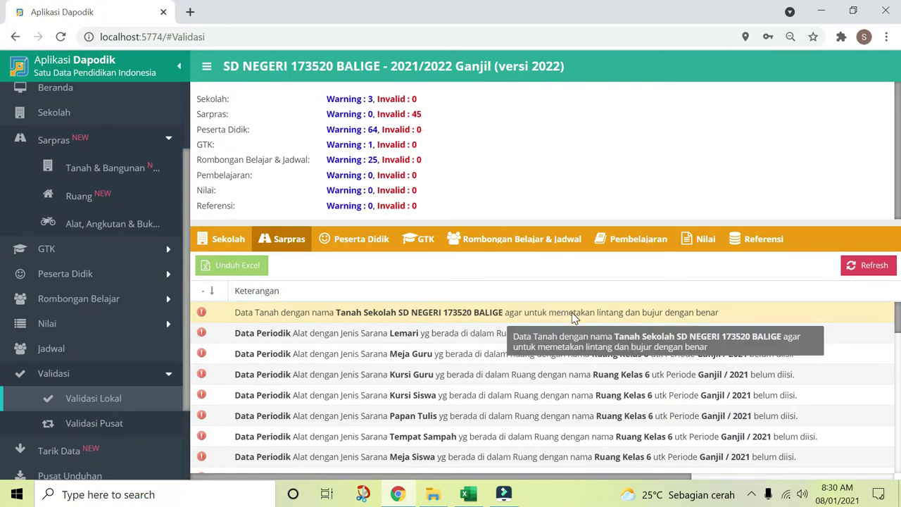
scroll(573, 318, up, 5)
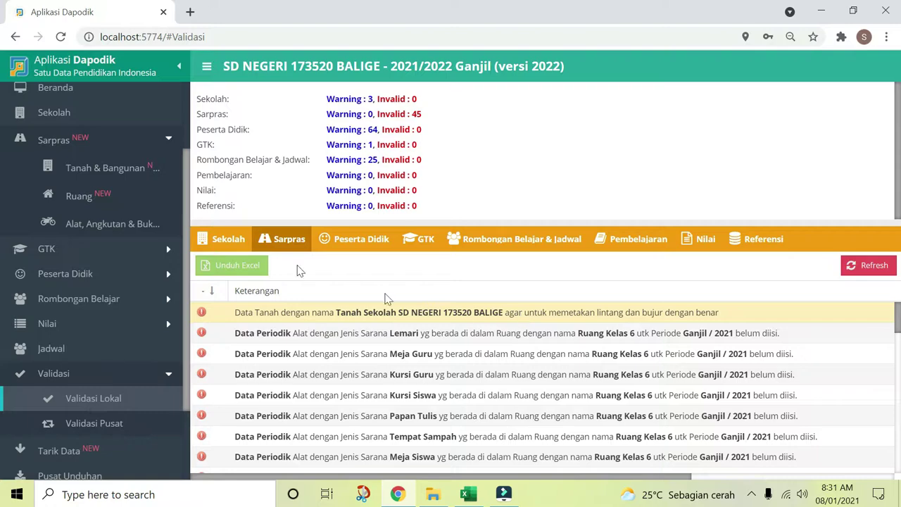
- Open the school land record in Tanah & Bangunan for editing
click(97, 171)
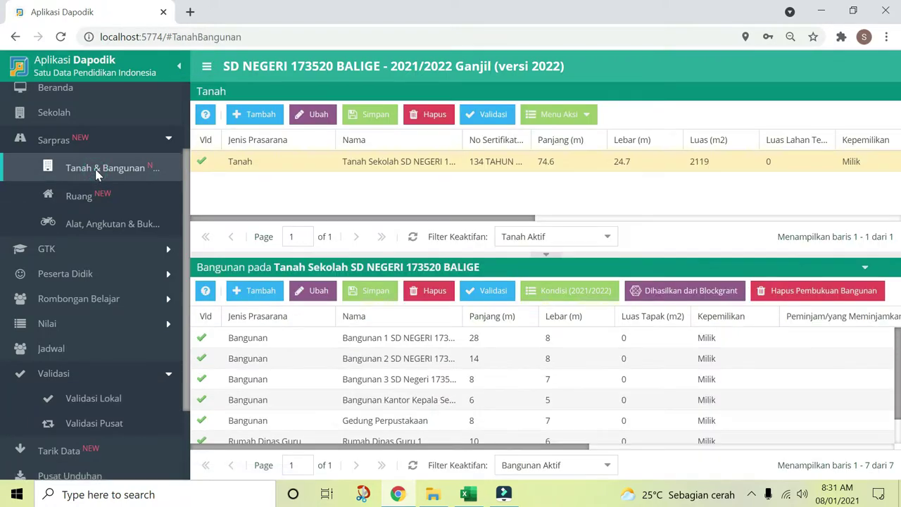
click(396, 164)
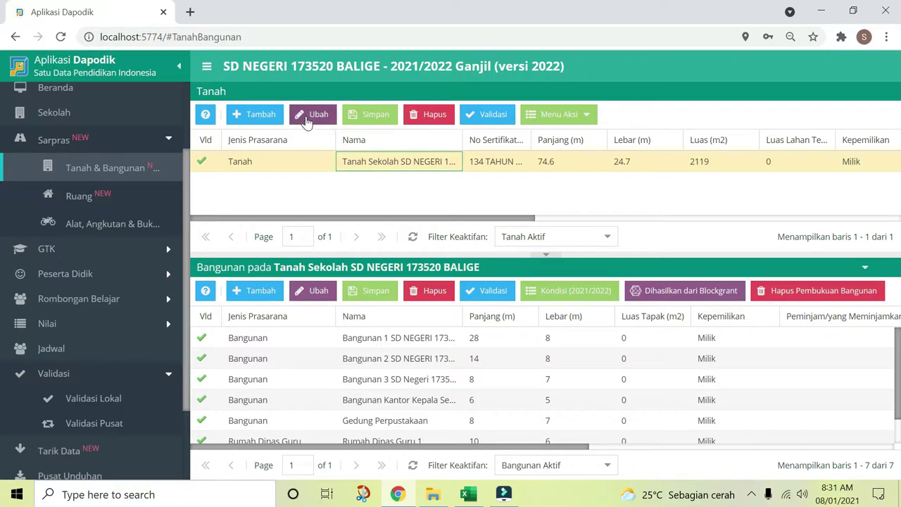
scroll(306, 121, up, 5)
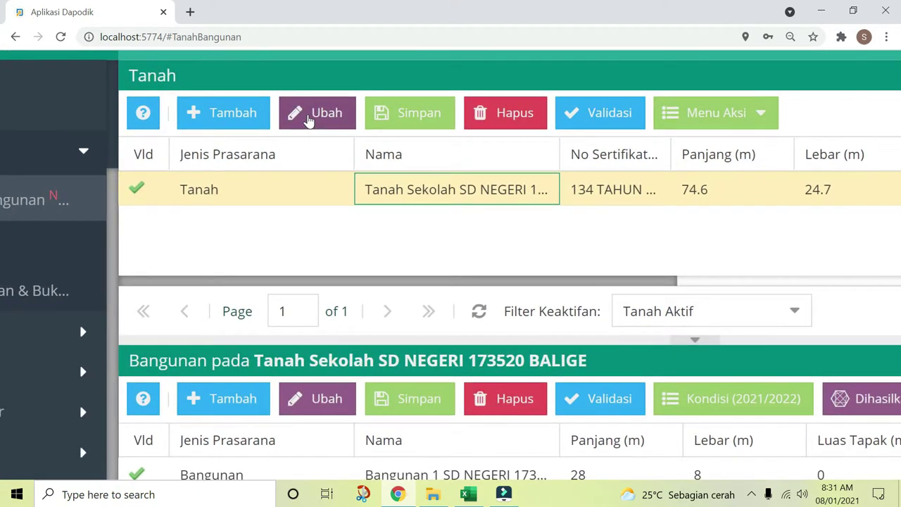
click(307, 118)
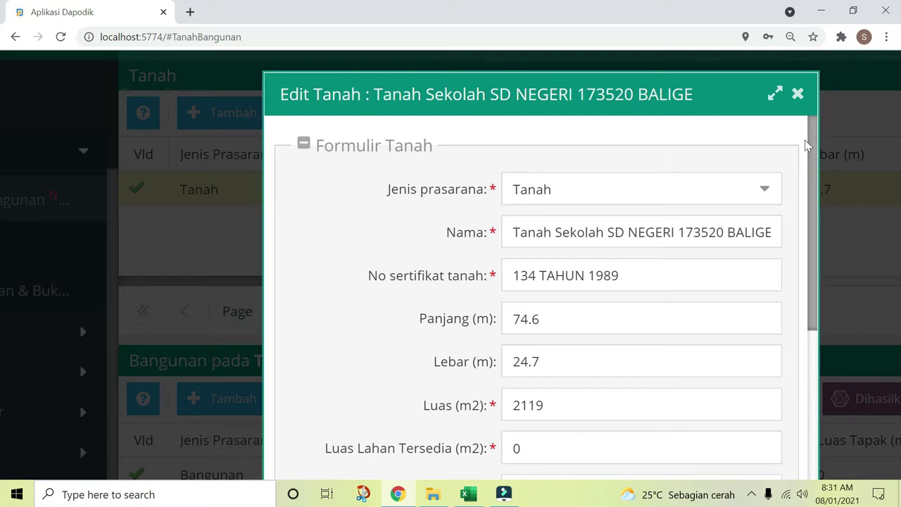
- Review the school land record's certificate number, length, width, area, available land area, ownership and description in Formulir Tanah
click(774, 278)
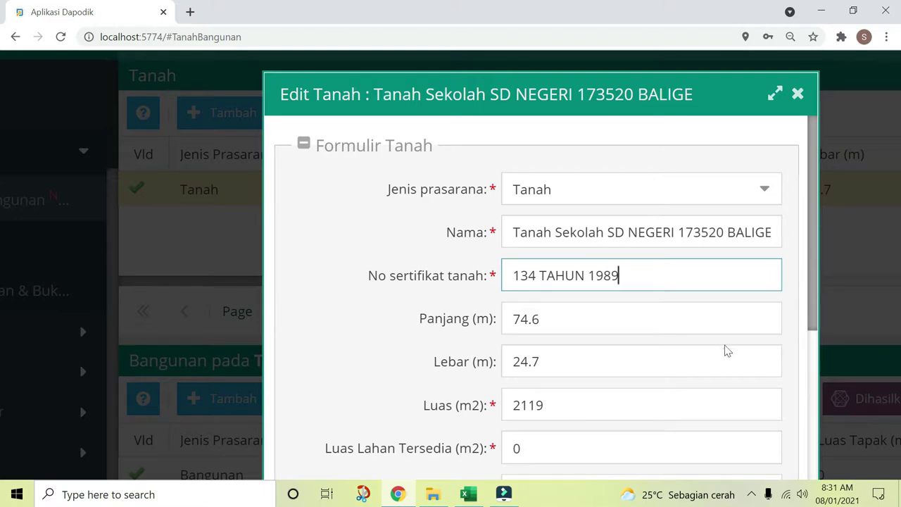
click(725, 321)
click(544, 405)
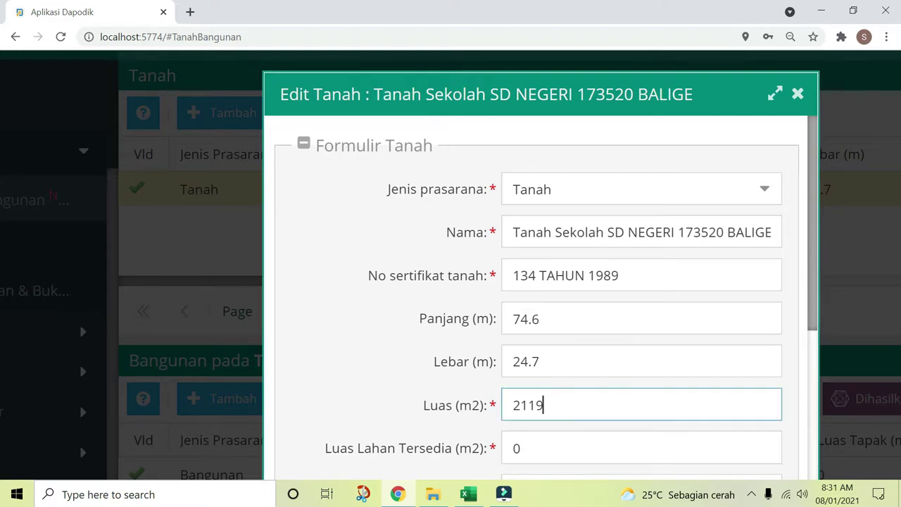
click(518, 448)
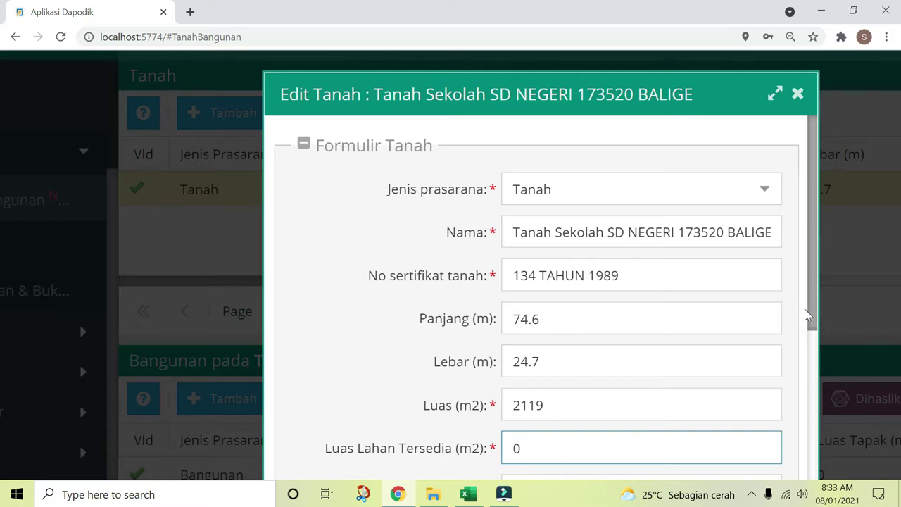
key(Tab)
key(Tab)
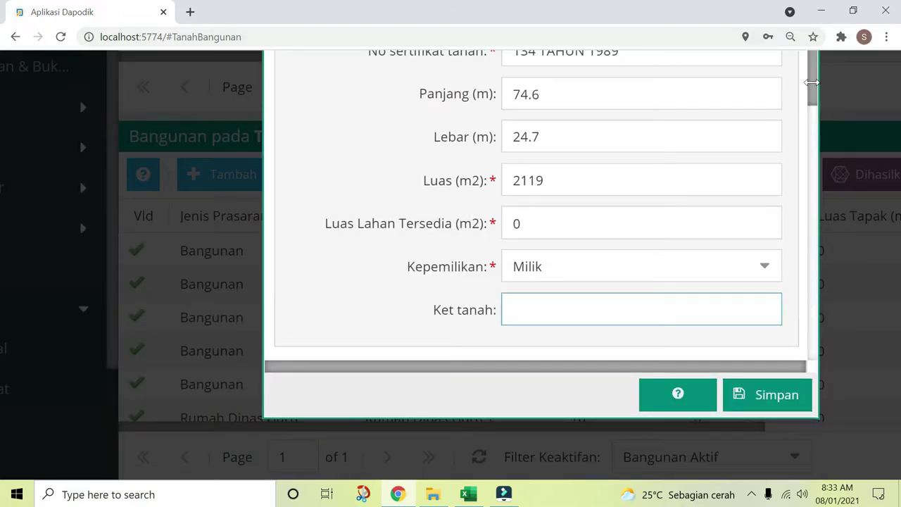
drag(811, 83, 767, 396)
key(shift+Tab)
key(shift+Tab)
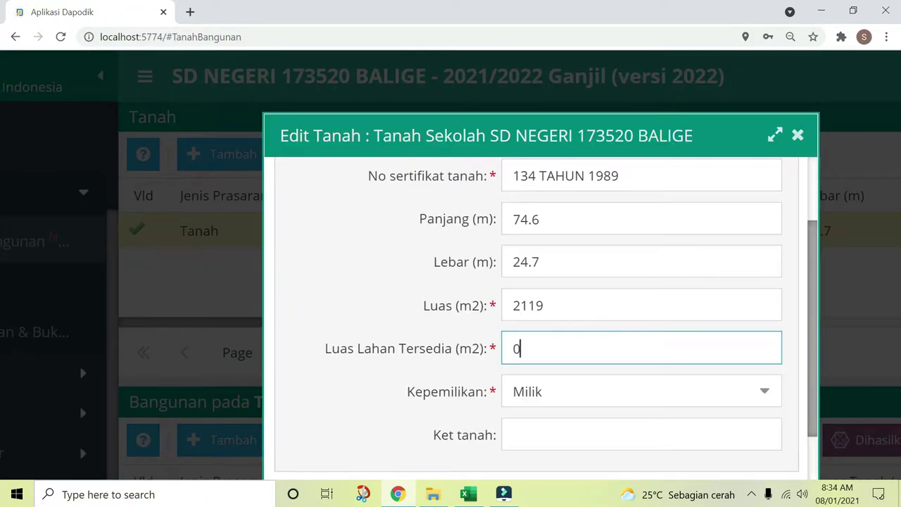
click(402, 259)
key(ctrl+minus)
key(ctrl+minus)
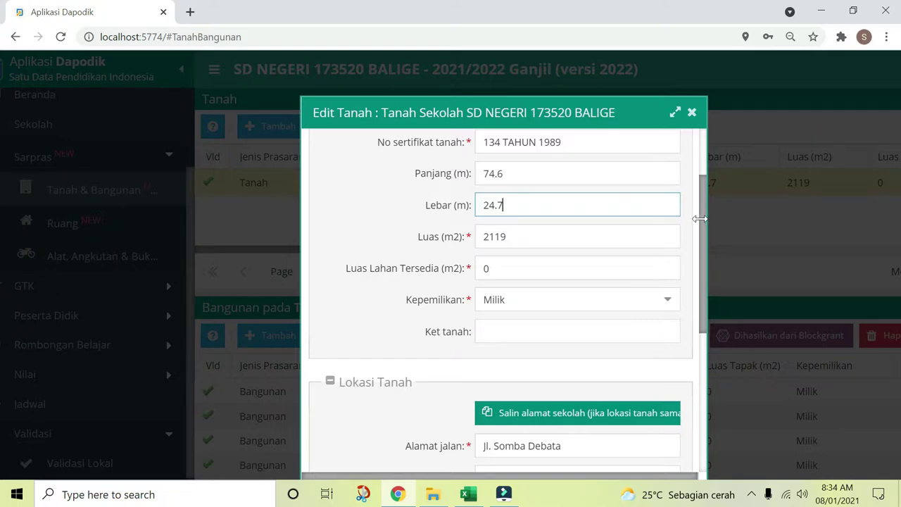
- Set the Kecamatan in the land record's Lokasi Tanah section to Kec. Balige - Kab. Toba
scroll(697, 234, down, 3)
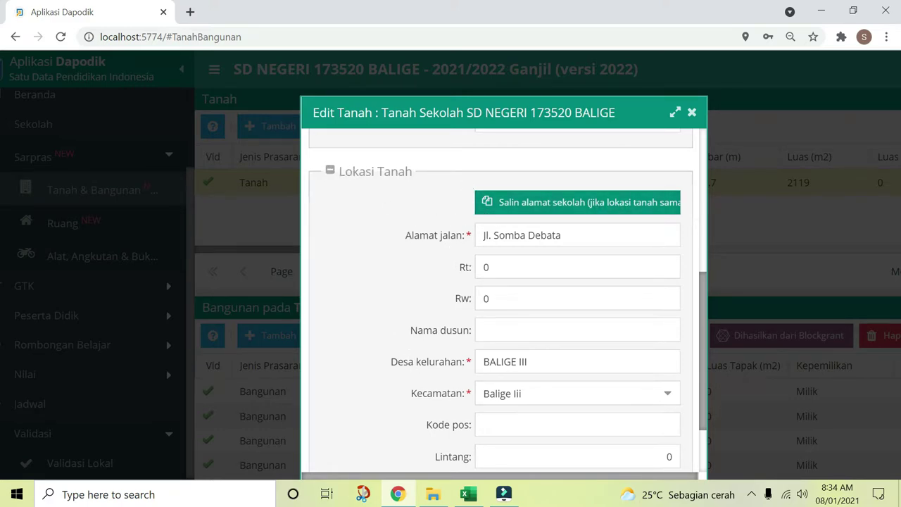
scroll(471, 388, down, 1)
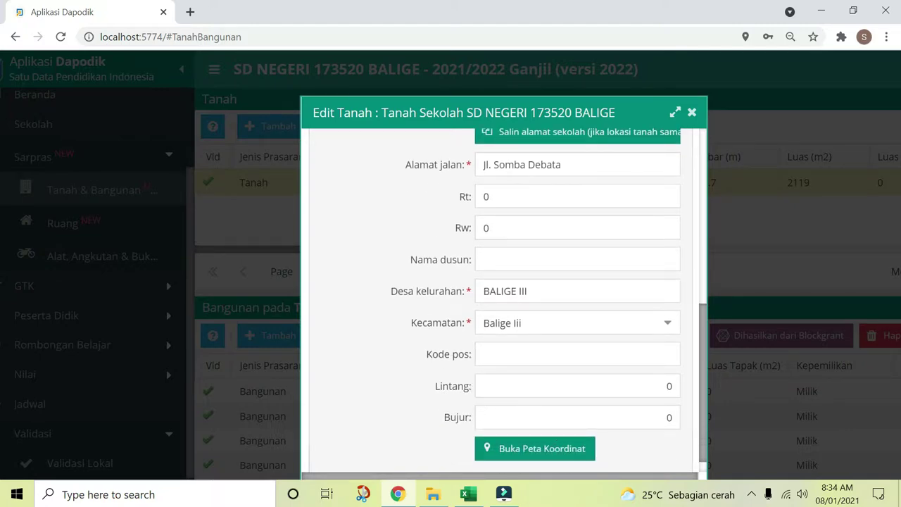
scroll(523, 272, up, 1)
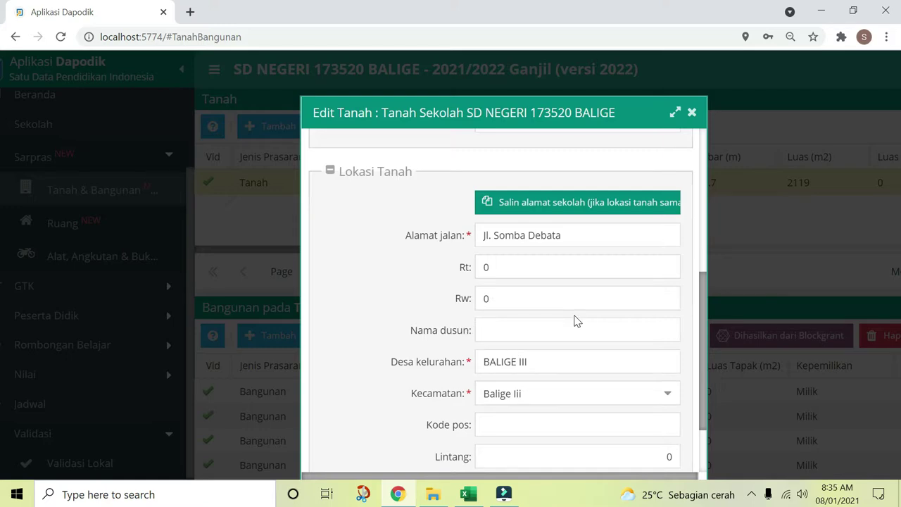
scroll(574, 321, down, 1)
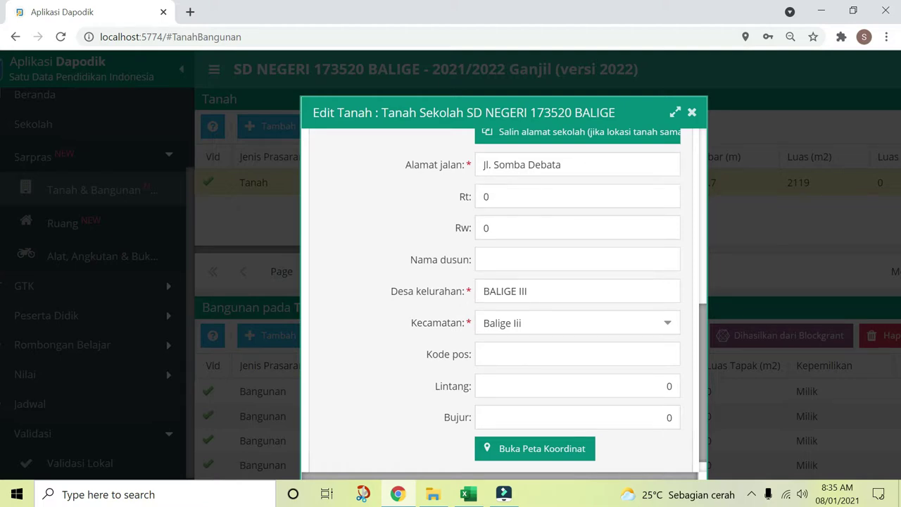
click(668, 328)
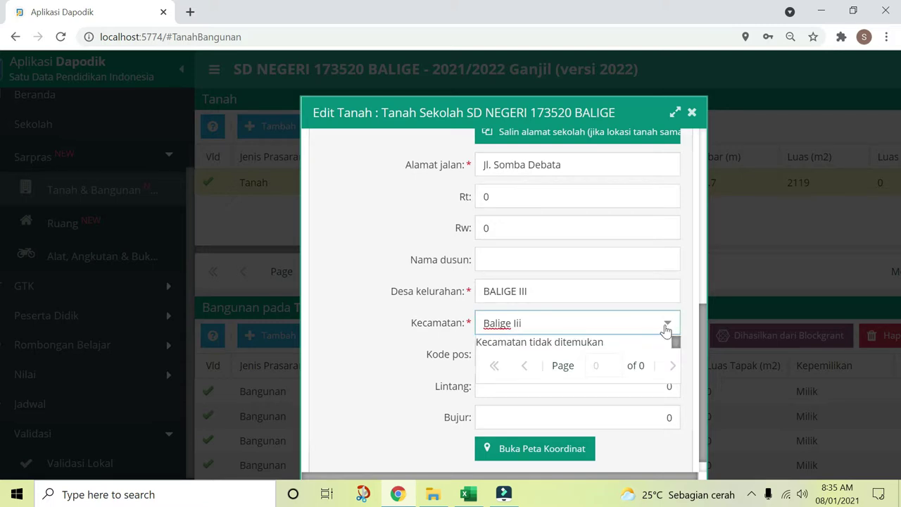
key(BackSpace)
key(BackSpace)
key(BackSpace)
key(BackSpace)
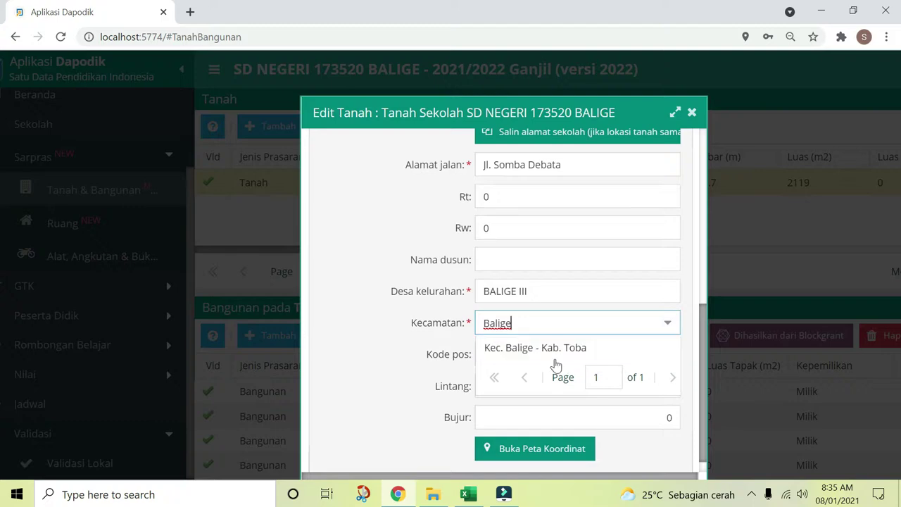
click(555, 351)
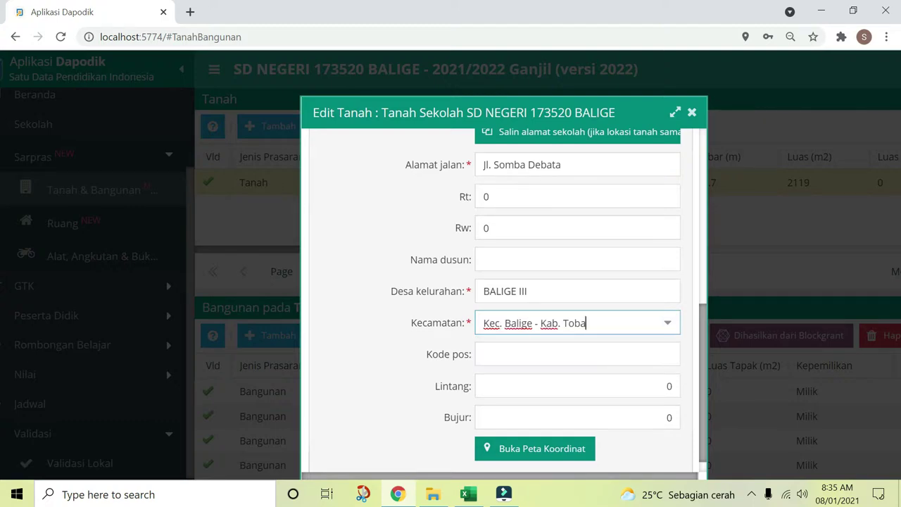
- Set the Kode pos of the school land location to 22299
click(555, 353)
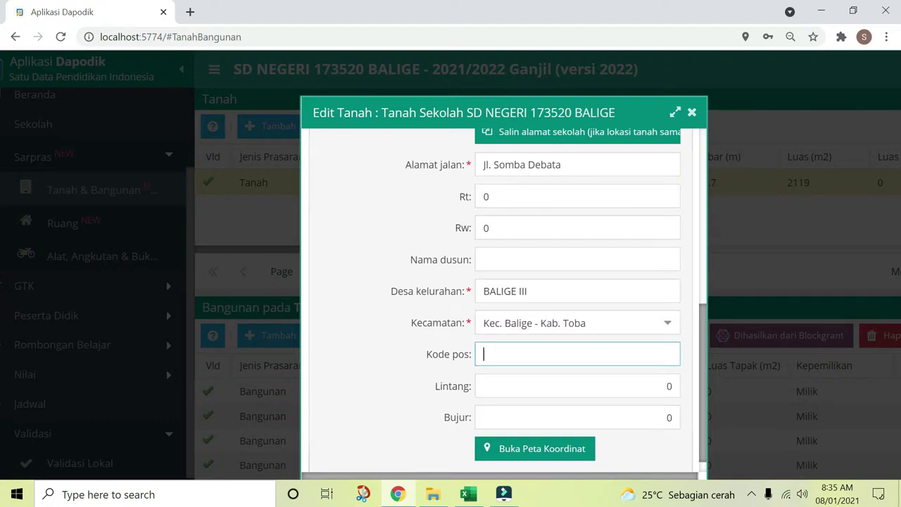
text(22300)
key(BackSpace)
key(BackSpace)
key(BackSpace)
text(299)
scroll(510, 365, down, 1)
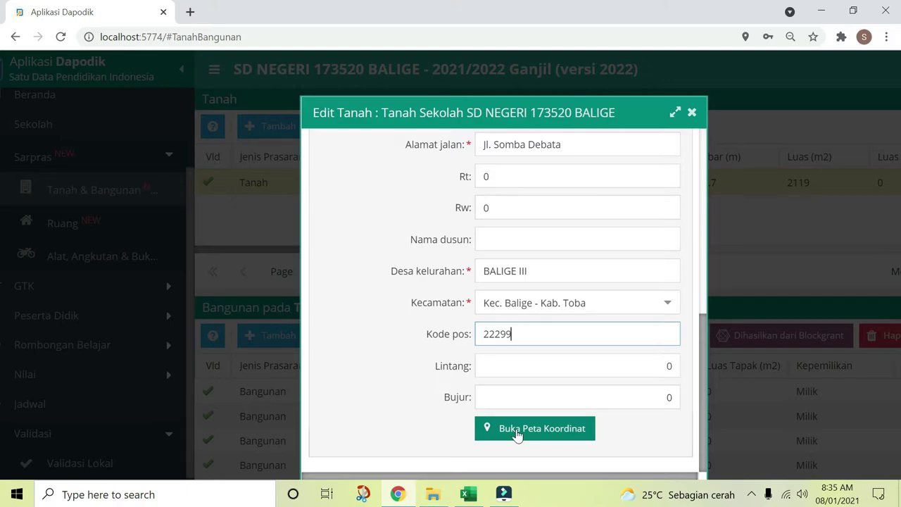
- Open Google Maps (maps.google.com) in a new browser tab
click(187, 12)
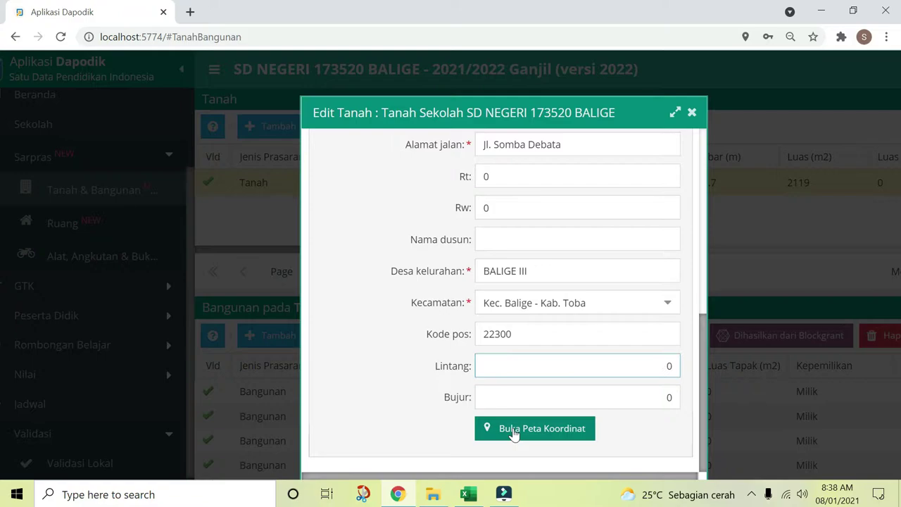
click(191, 12)
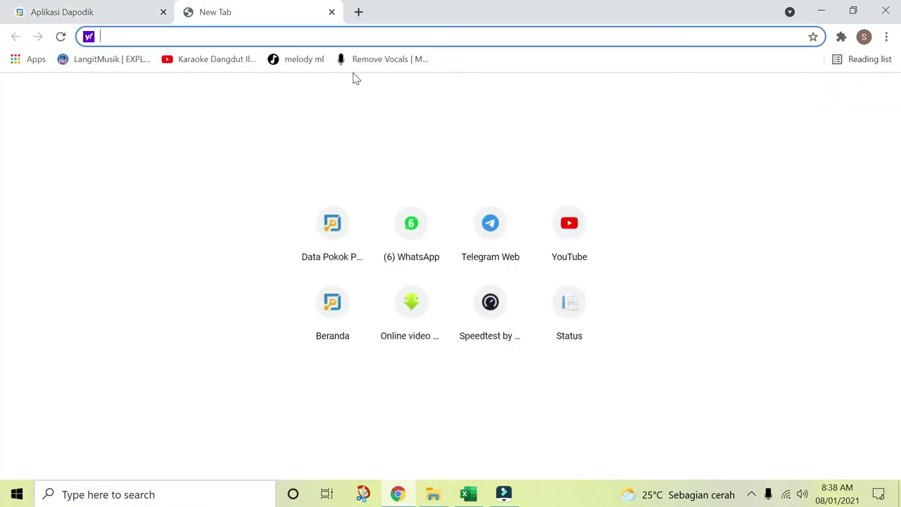
text(map)
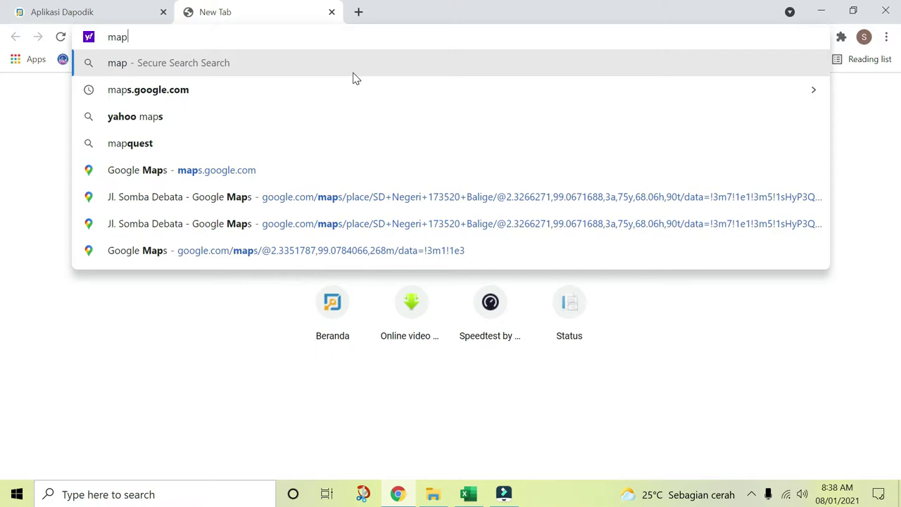
click(189, 180)
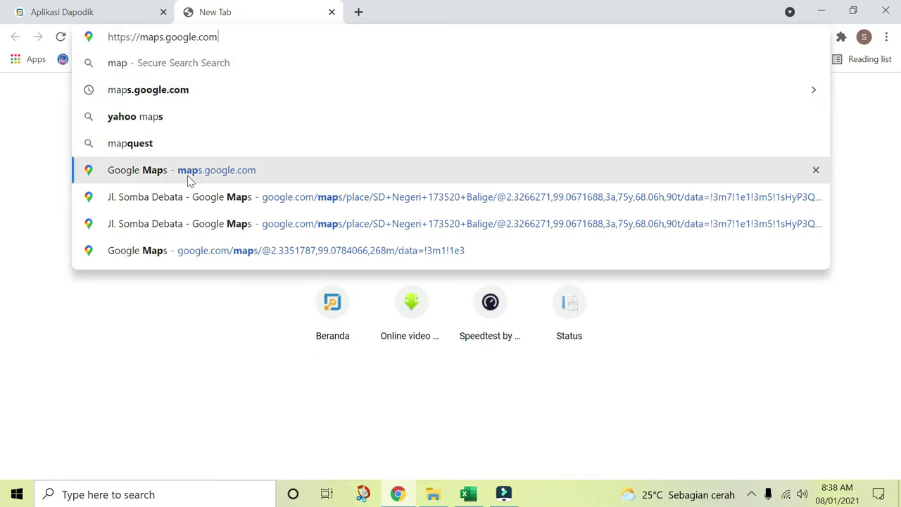
click(189, 181)
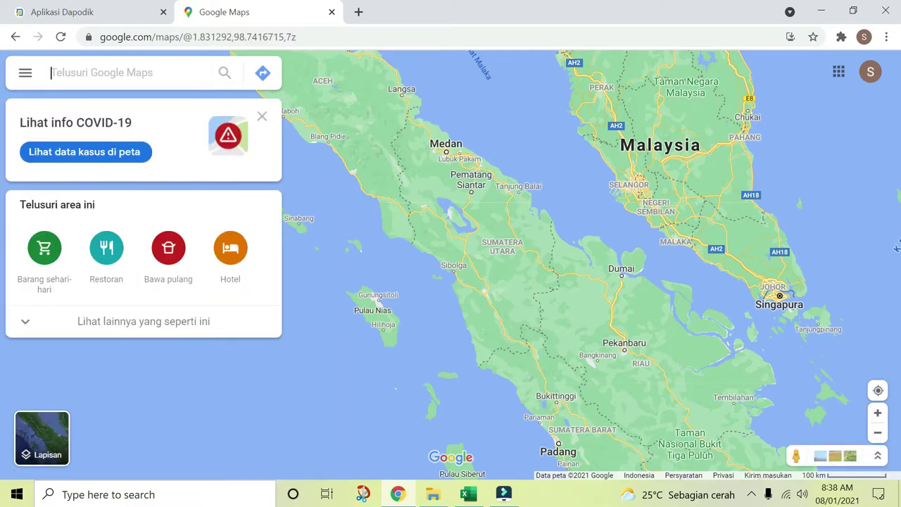
- Search Google Maps for "sd negeri 173520" and open the SD Negeri 173520 Balige place
click(75, 71)
scroll(490, 250, up, 1)
scroll(488, 248, up, 3)
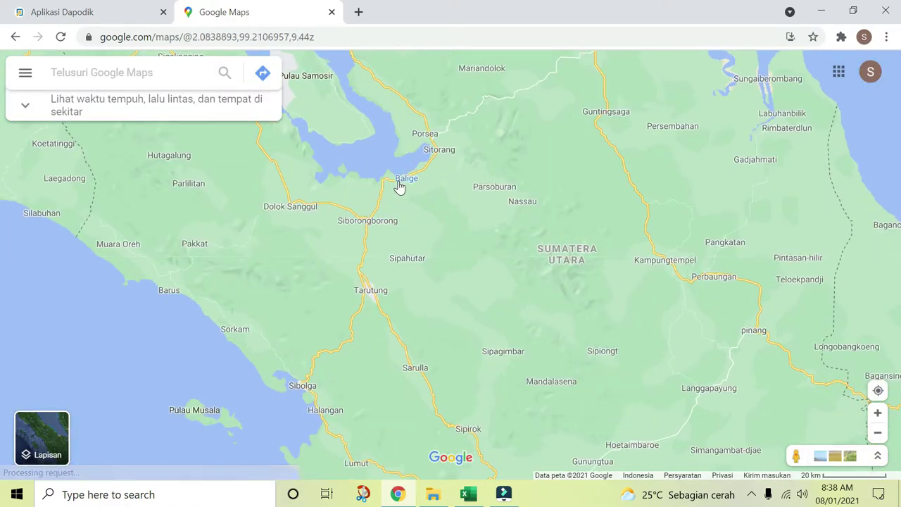
scroll(398, 186, up, 2)
scroll(399, 186, up, 2)
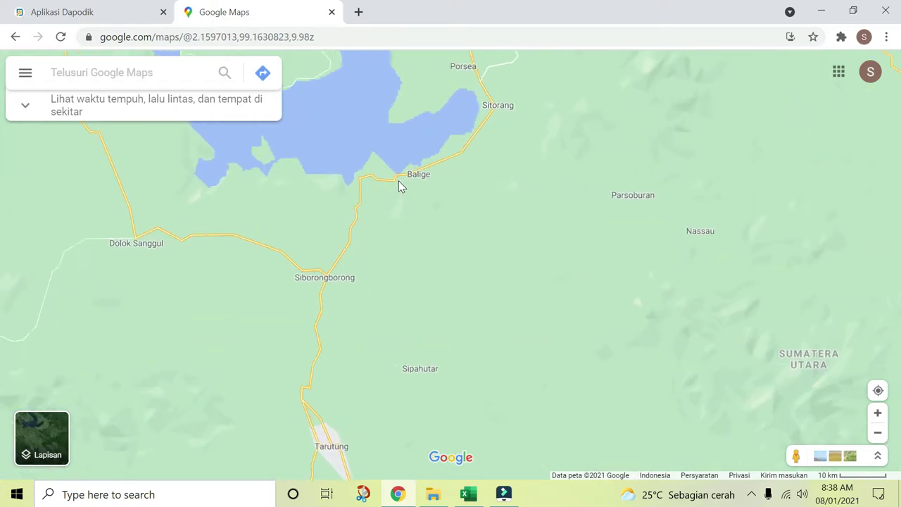
scroll(430, 204, up, 1)
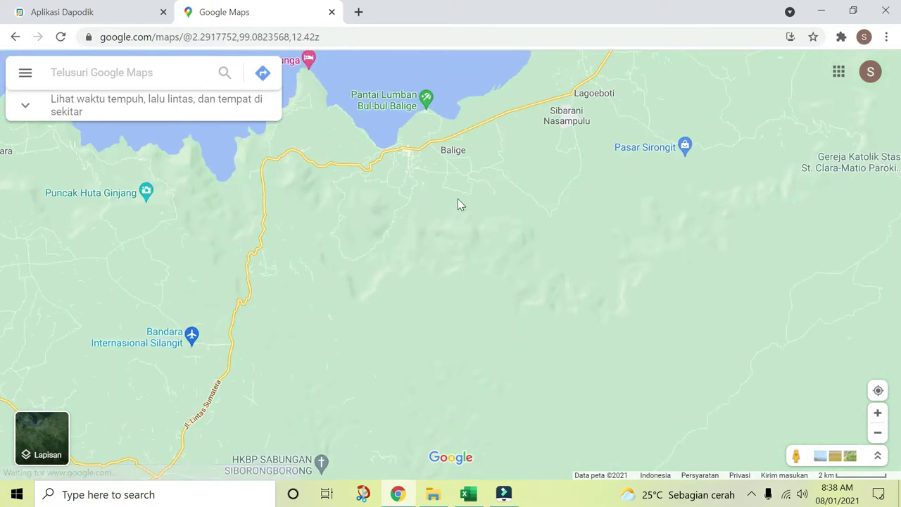
click(114, 72)
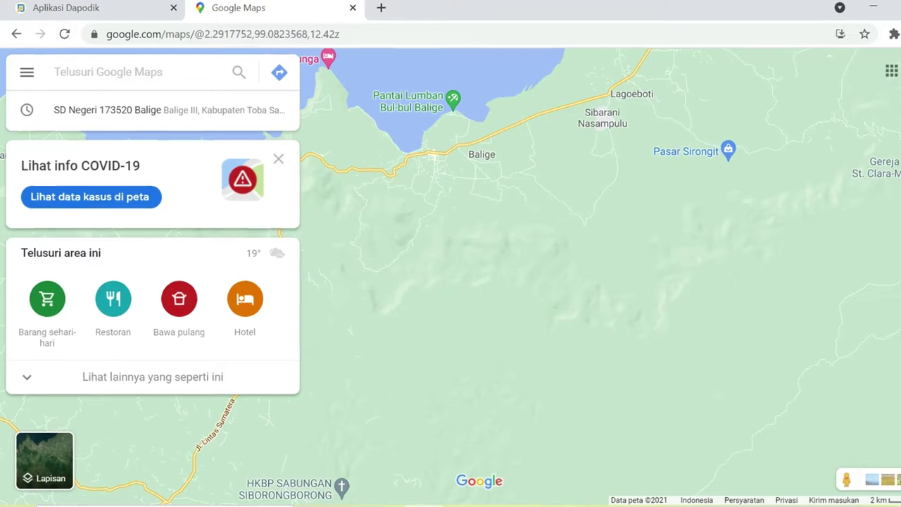
text(sd)
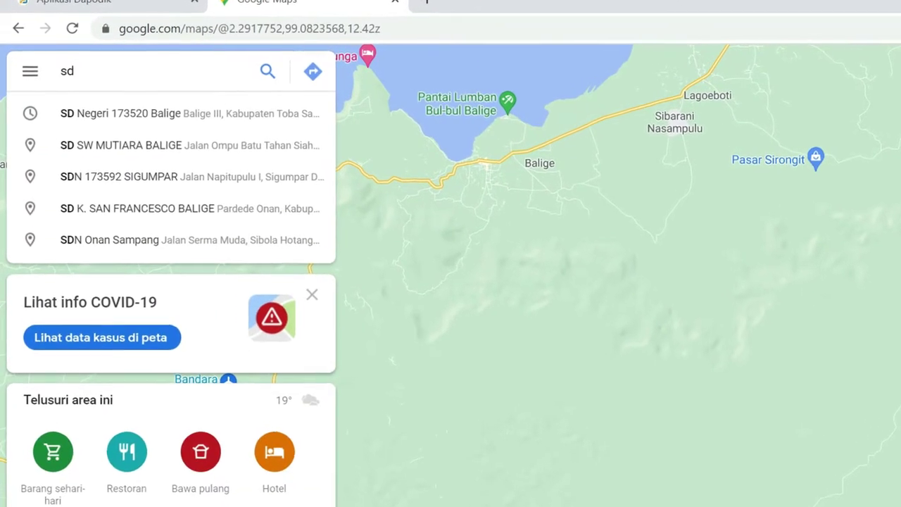
text( negeri 1)
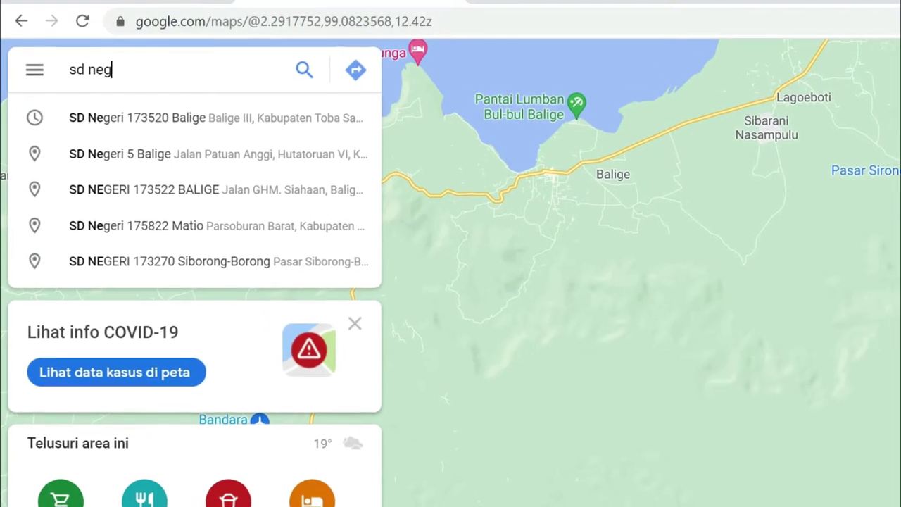
text(73520)
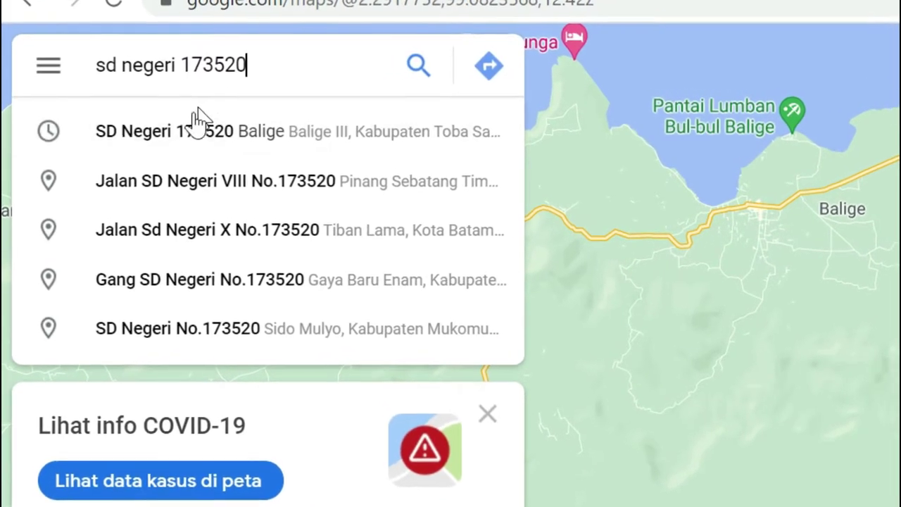
click(192, 127)
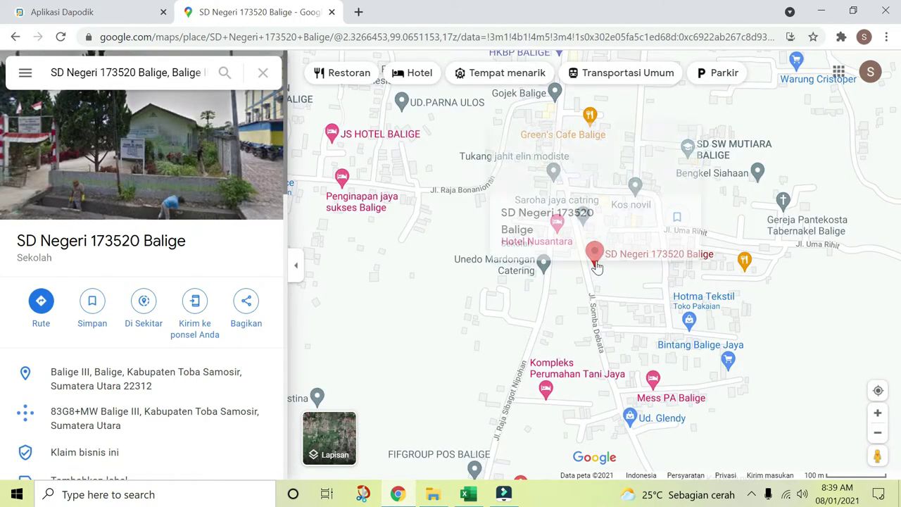
- Open the nearby Kos novil place and examine the latitude and longitude in the map's web address at different zoom levels
mouse_move(596, 266)
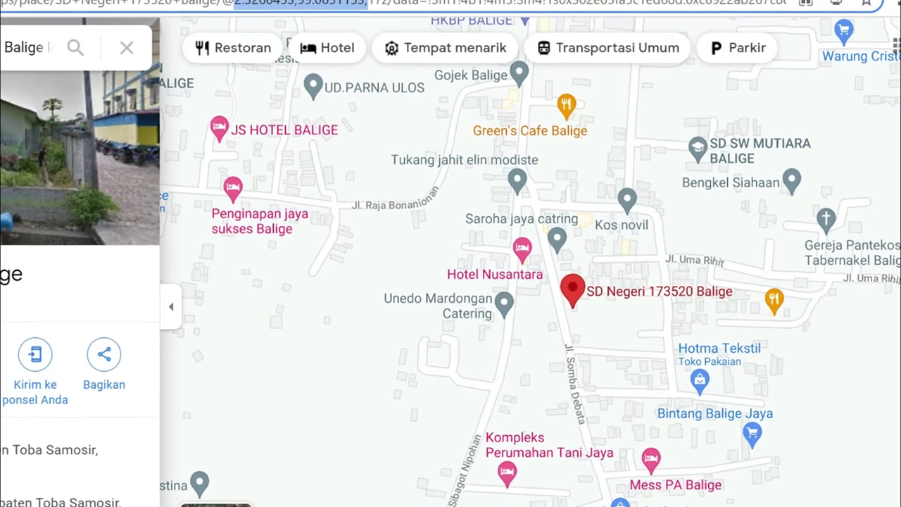
mouse_move(614, 208)
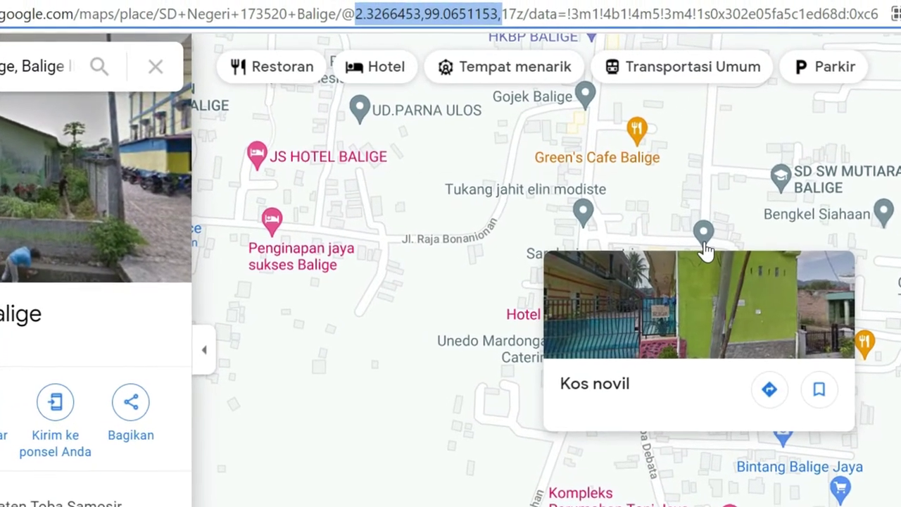
click(672, 234)
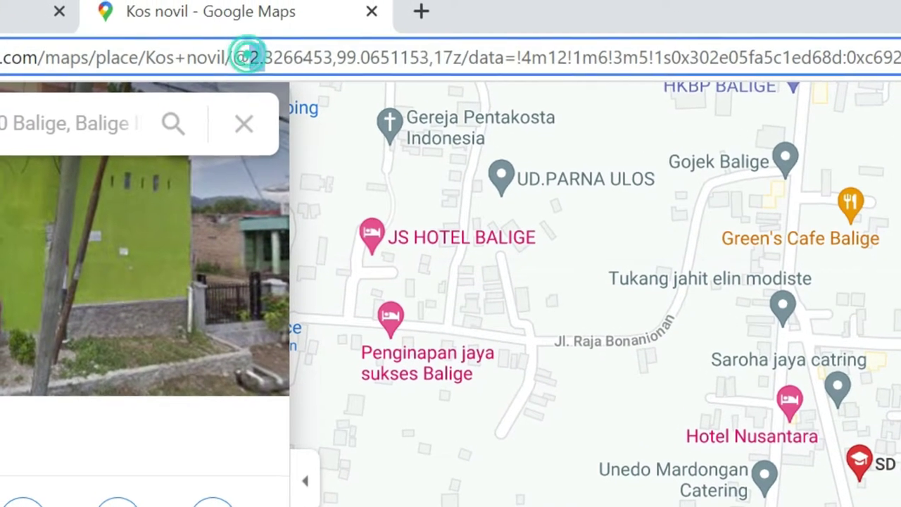
drag(241, 53, 432, 53)
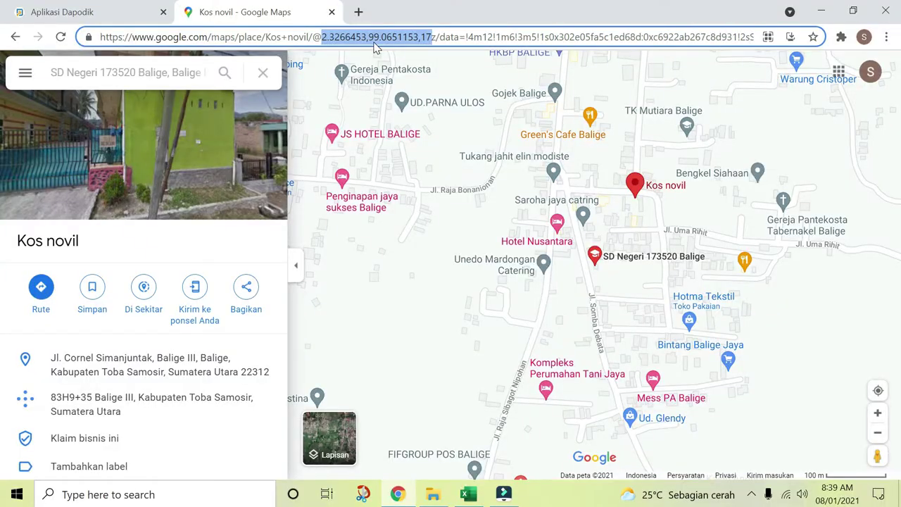
scroll(514, 213, up, 3)
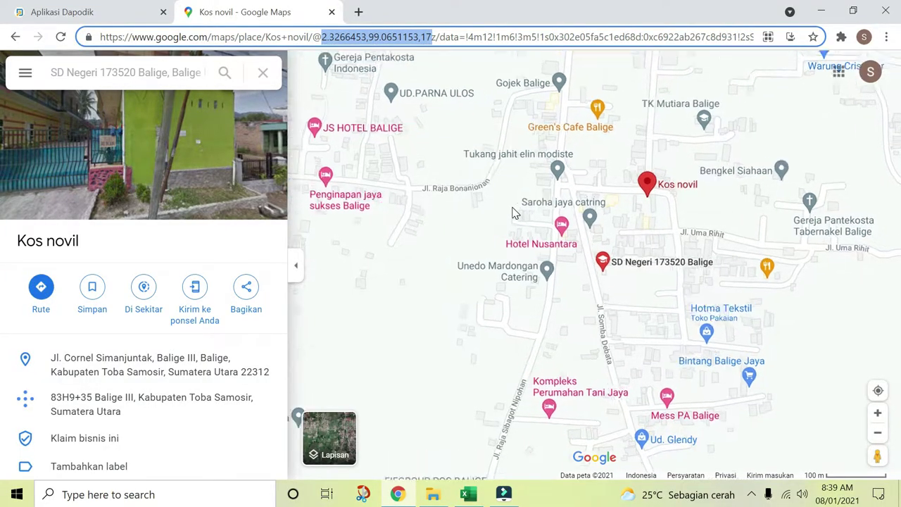
click(371, 39)
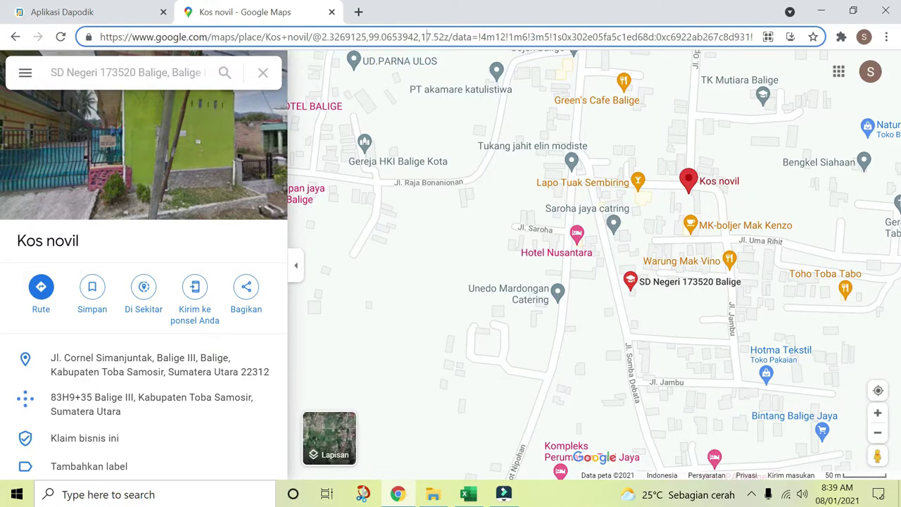
drag(322, 36, 445, 36)
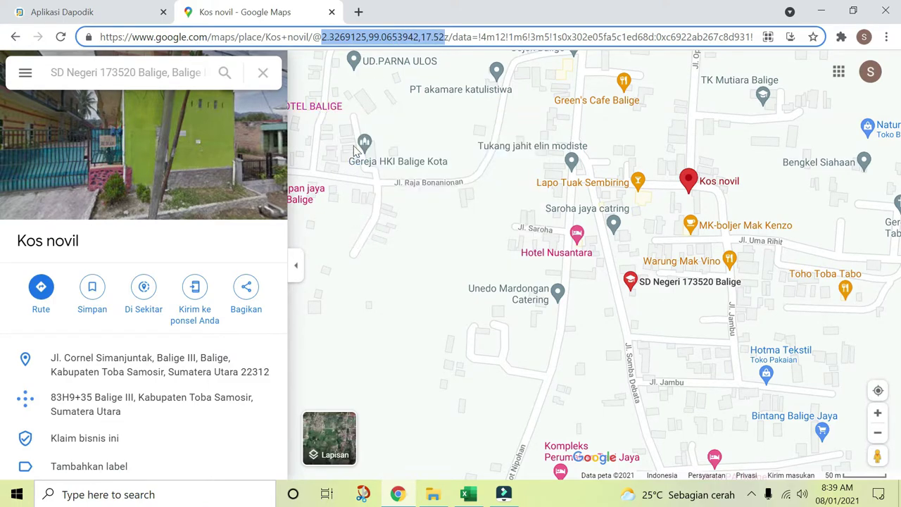
- Copy the coordinates 2.3269125,99.0653942,17.52z from the Kos novil web address and paste them into a new Notepad document
right_click(337, 41)
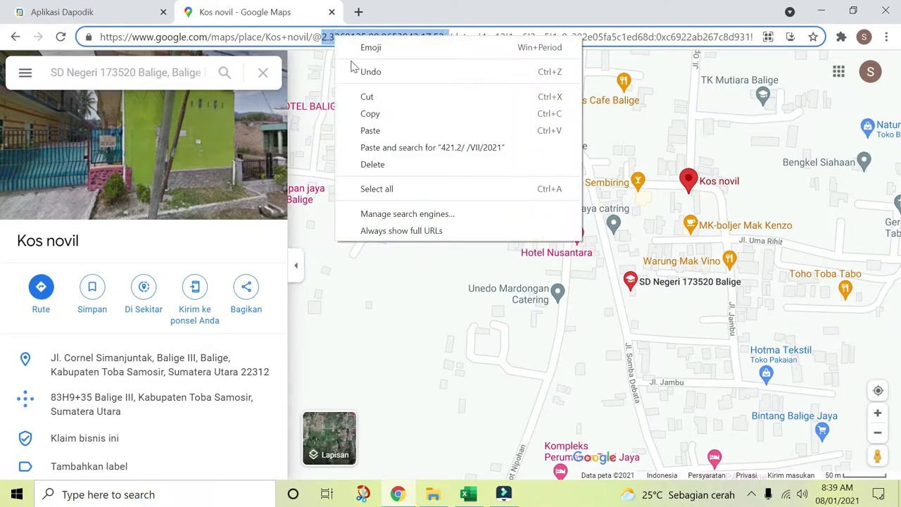
click(370, 114)
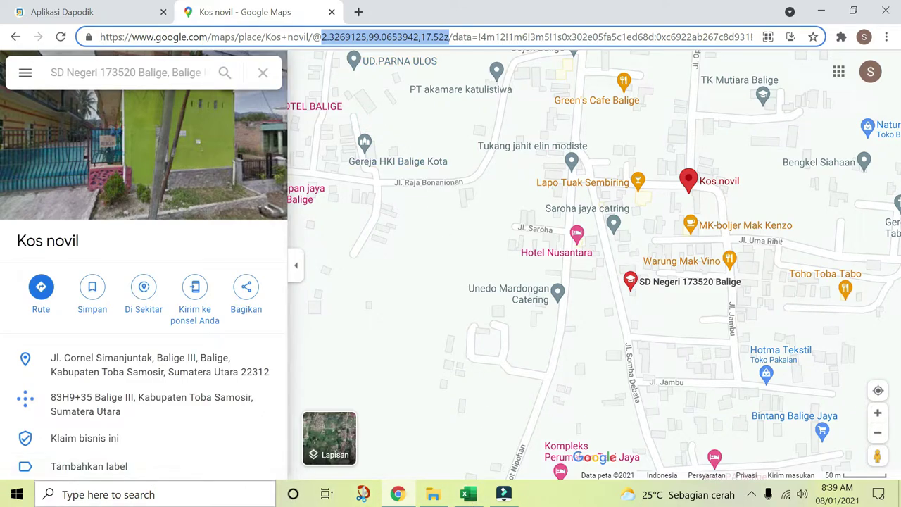
click(101, 495)
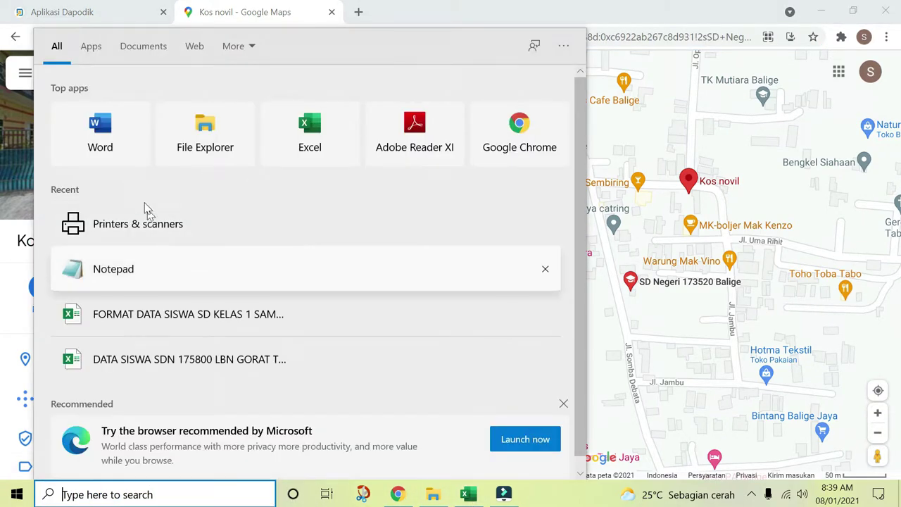
click(108, 277)
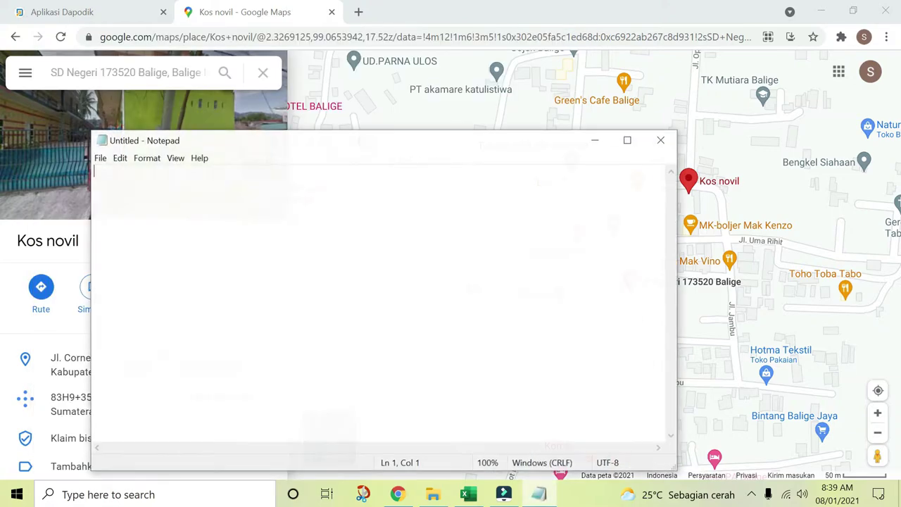
right_click(272, 238)
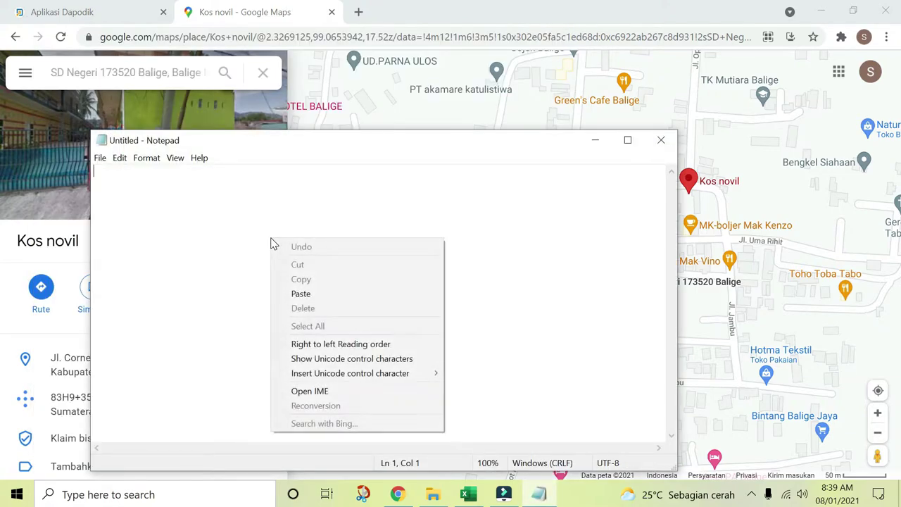
click(301, 293)
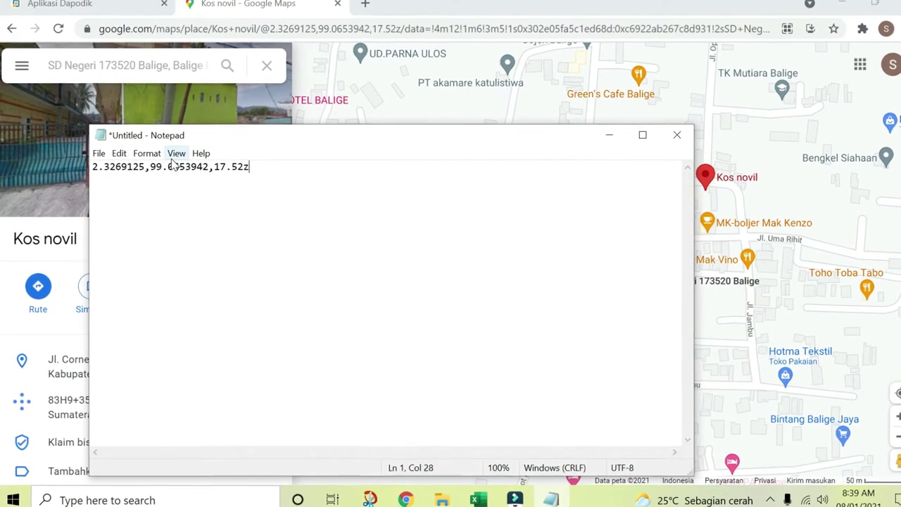
- Remove the trailing z from the Notepad coordinates and separate the latitude 2.3269125 from 99.0653942,17.52 with spaces
key(BackSpace)
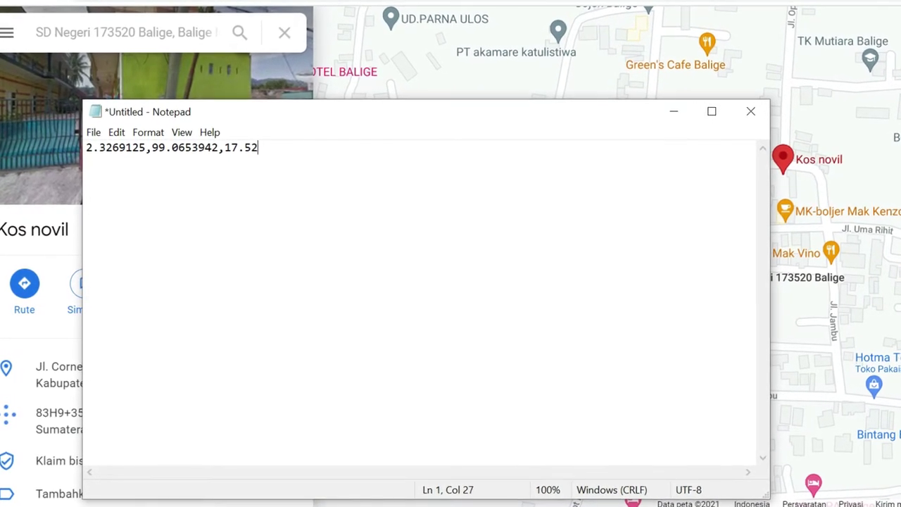
click(152, 150)
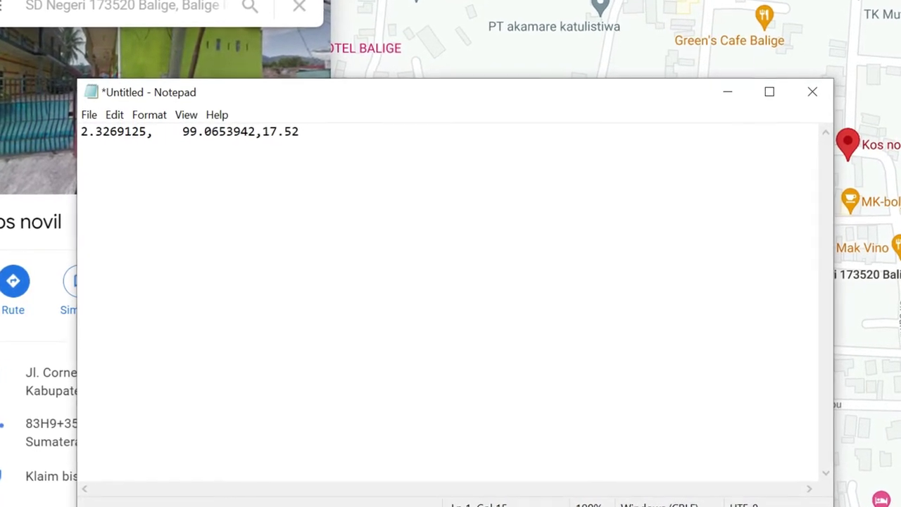
key(shift+Home)
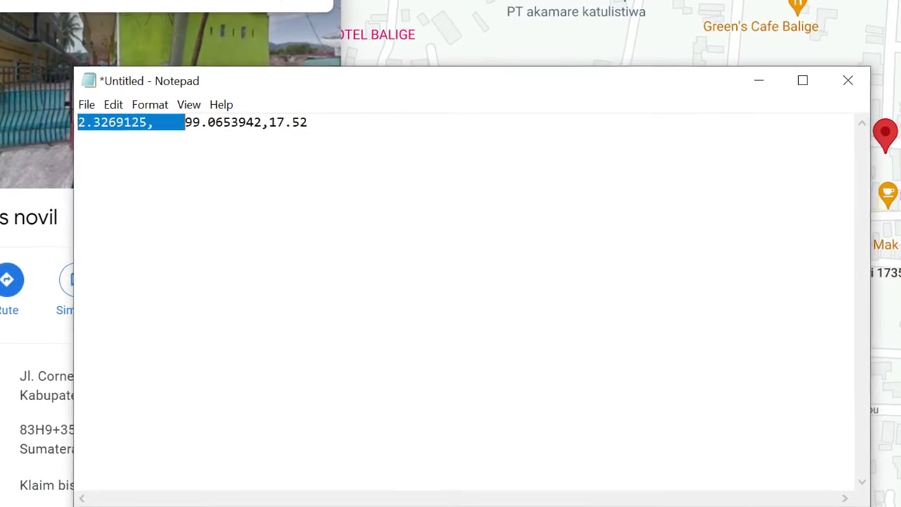
click(237, 124)
double_click(242, 113)
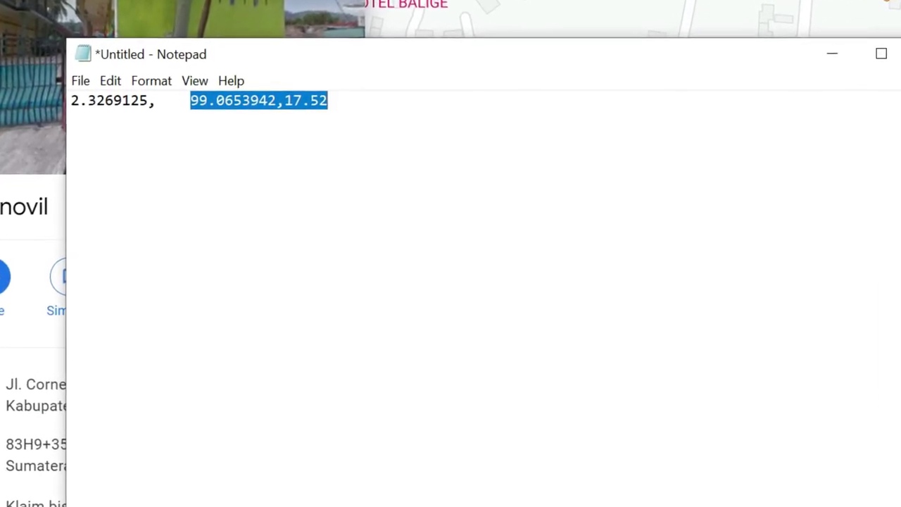
- Switch to Dapodik, open the coordinate map of the school land record and search it for "balige iii"
mouse_move(552, 506)
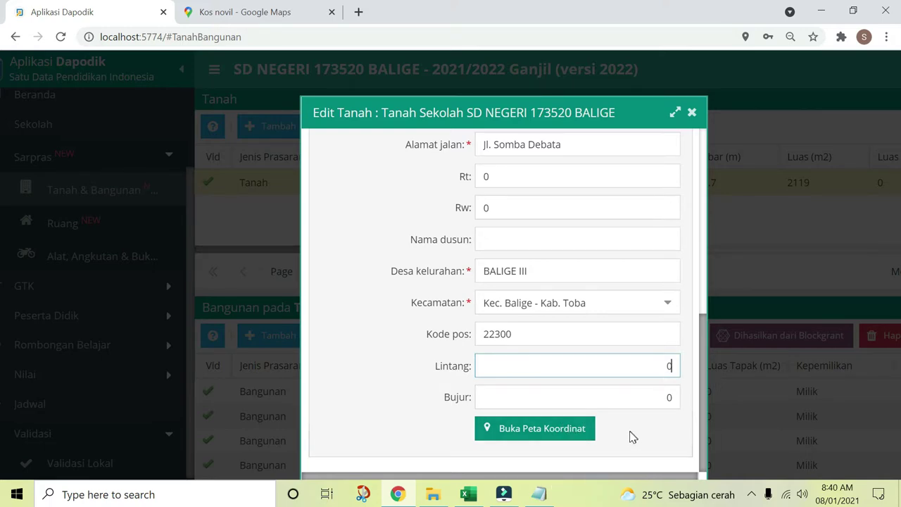
click(527, 436)
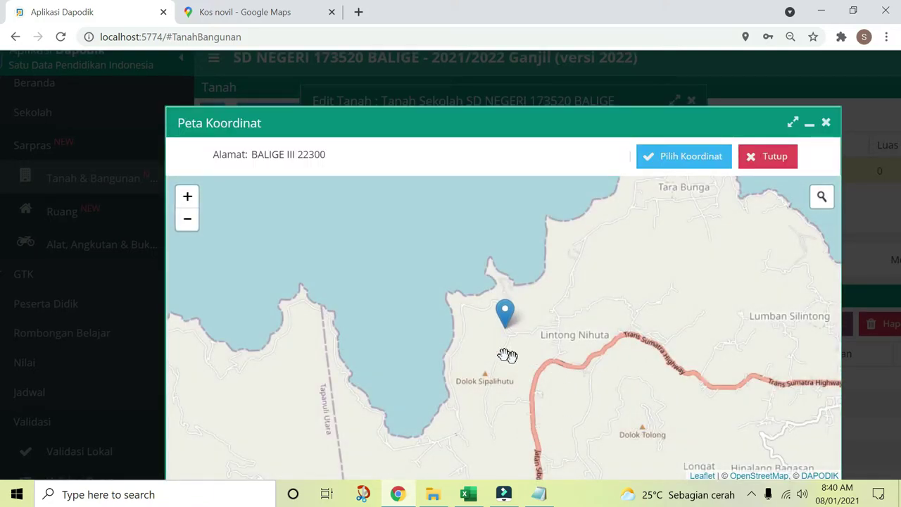
click(822, 198)
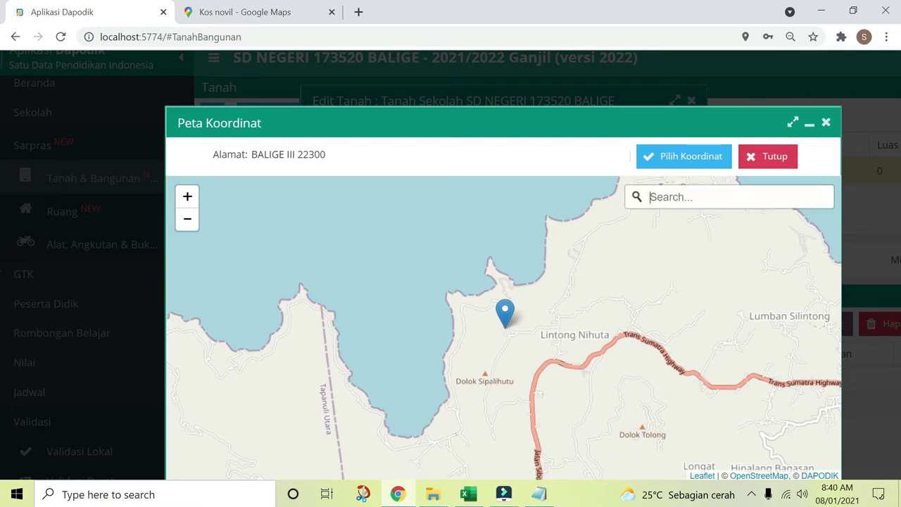
text(balige iii)
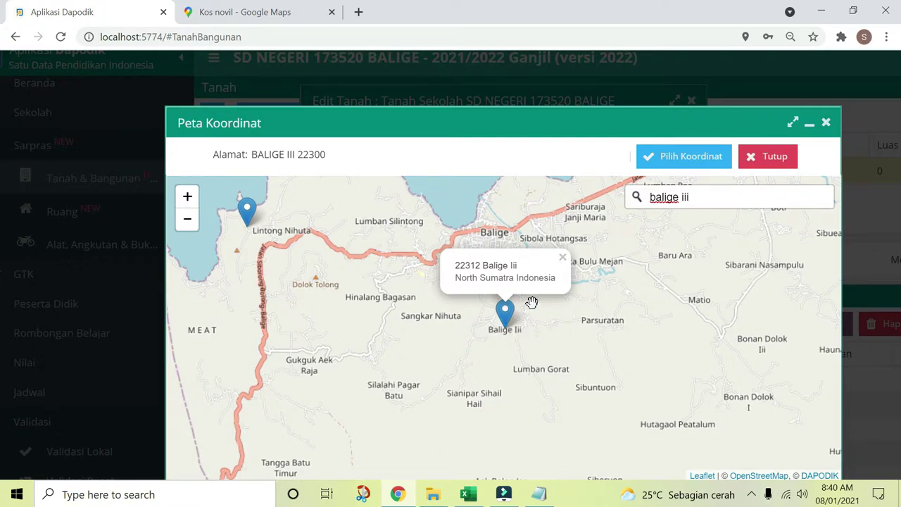
- Examine the area around the Balige Iii marker on the coordinate map at closer zoom levels
click(185, 196)
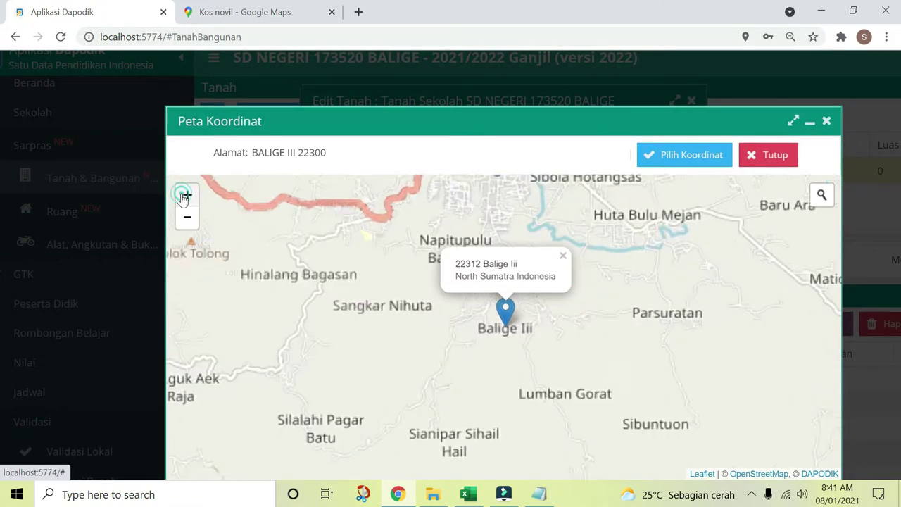
click(184, 196)
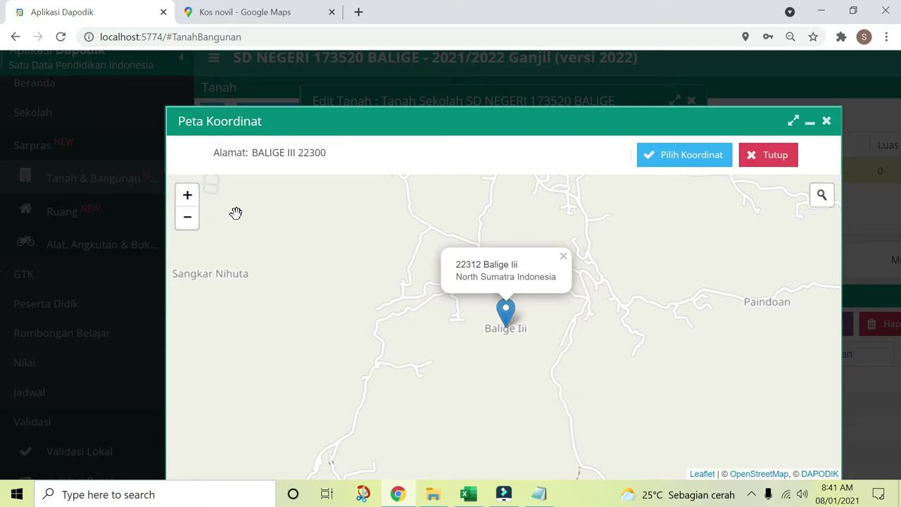
scroll(559, 310, up, 1)
scroll(542, 317, up, 1)
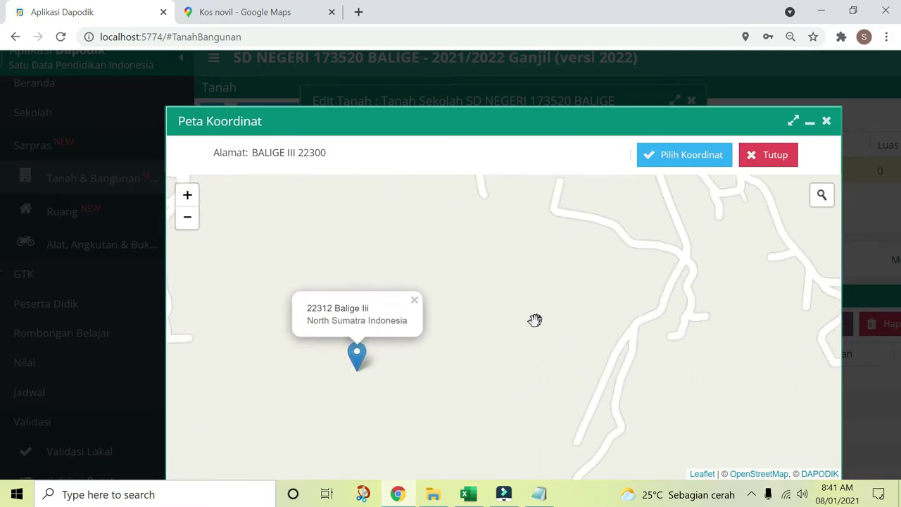
scroll(475, 341, down, 1)
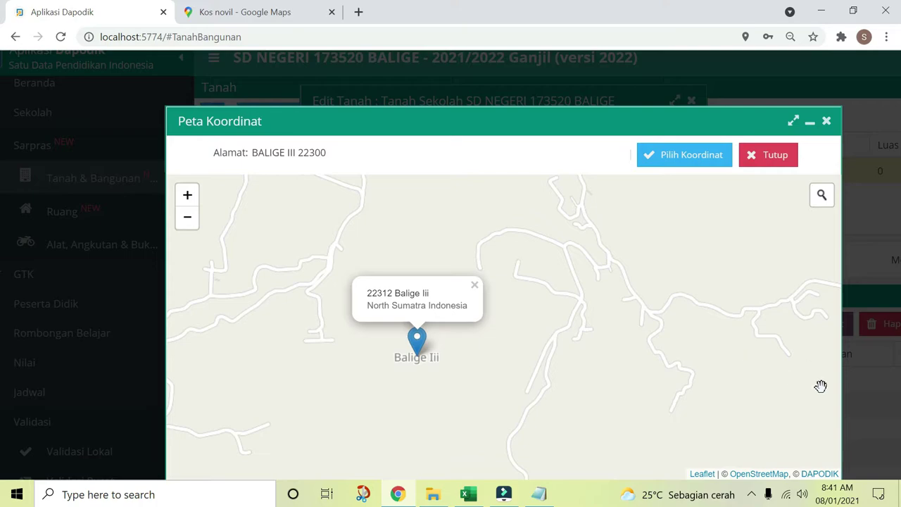
click(702, 473)
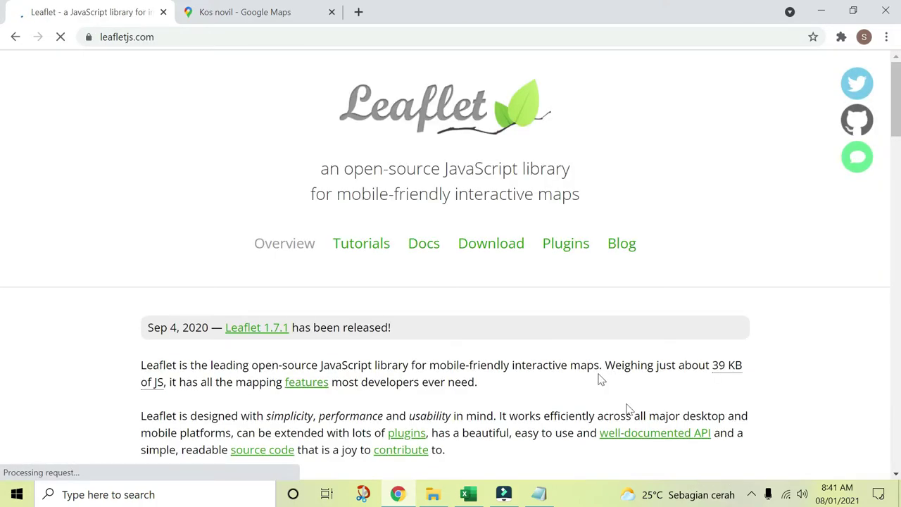
key(alt+Left)
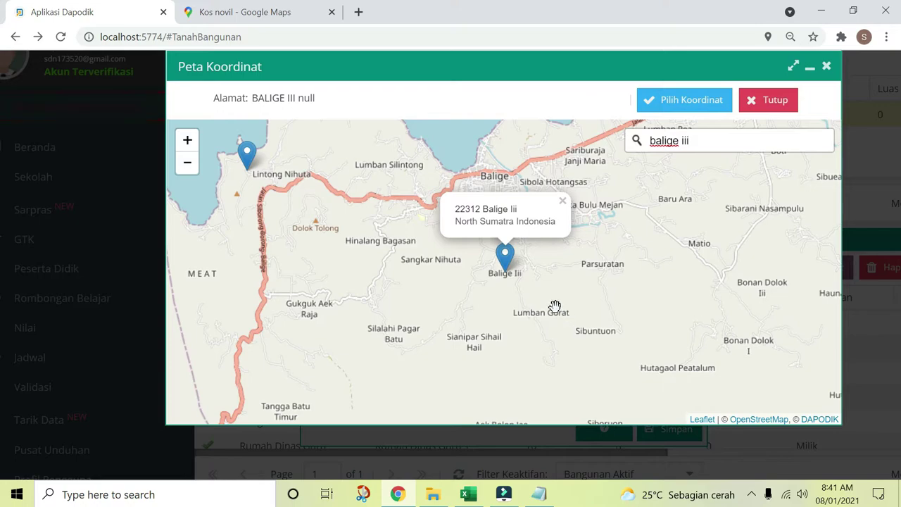
- Apply the coordinate map's Balige III location to the school land record and close the coordinate map
scroll(526, 279, up, 1)
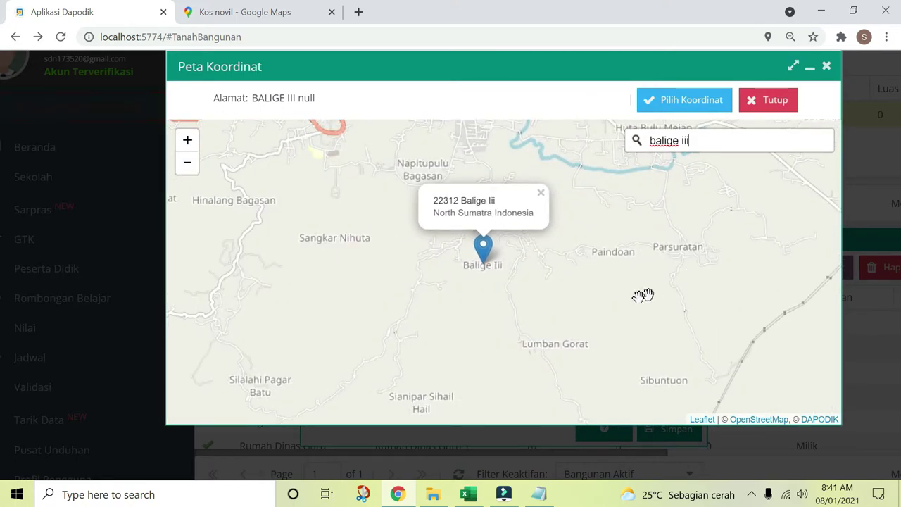
scroll(508, 269, up, 1)
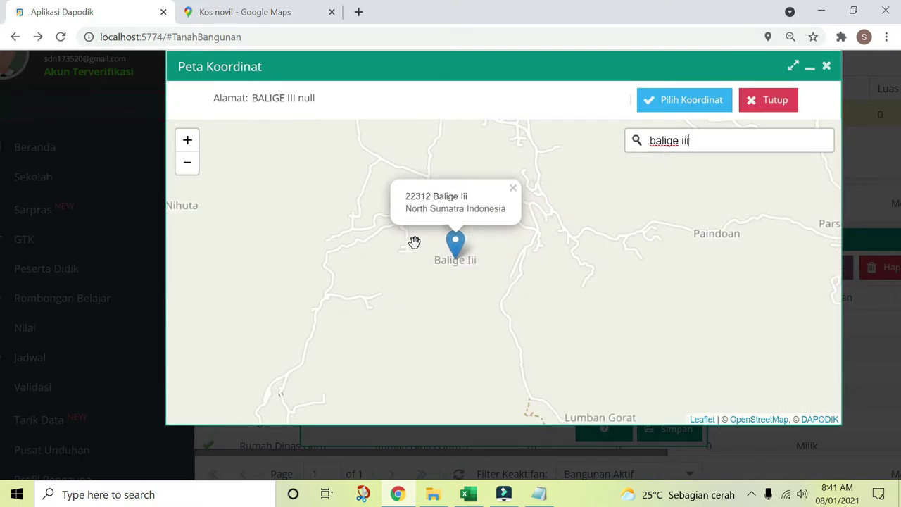
scroll(539, 279, down, 2)
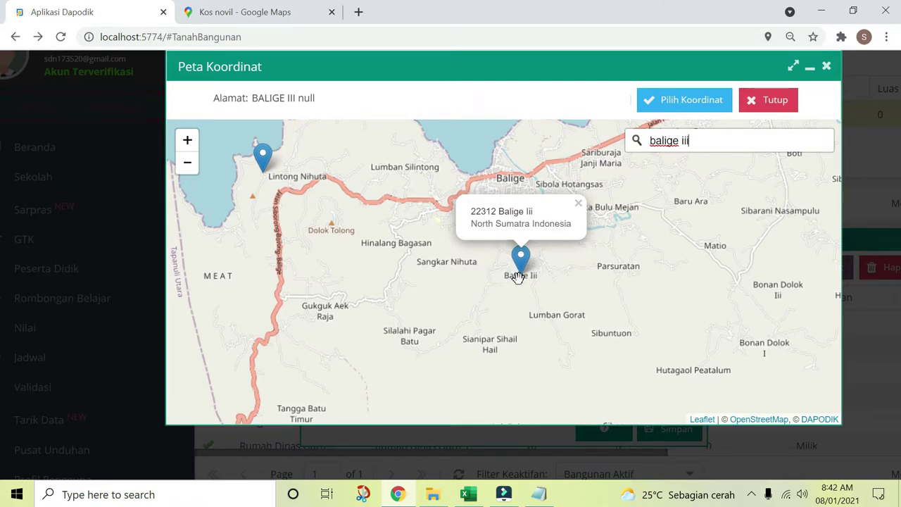
scroll(519, 276, up, 3)
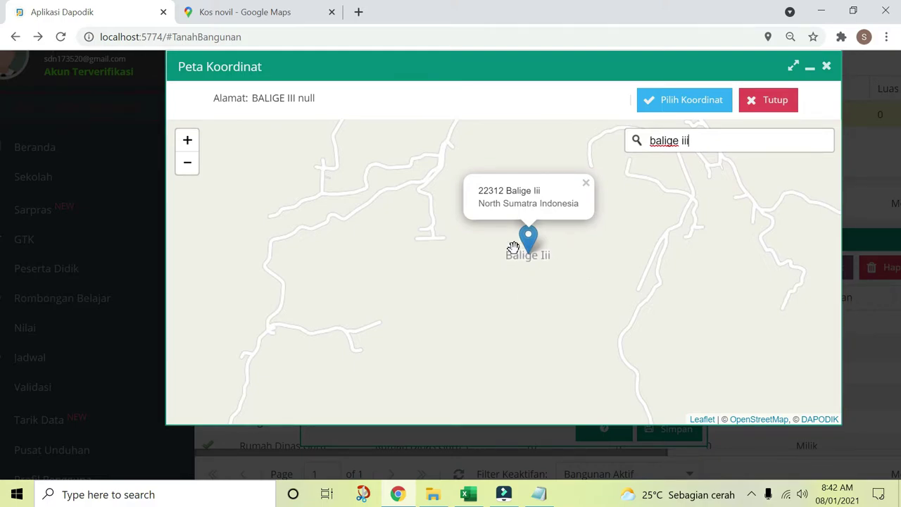
scroll(514, 248, down, 2)
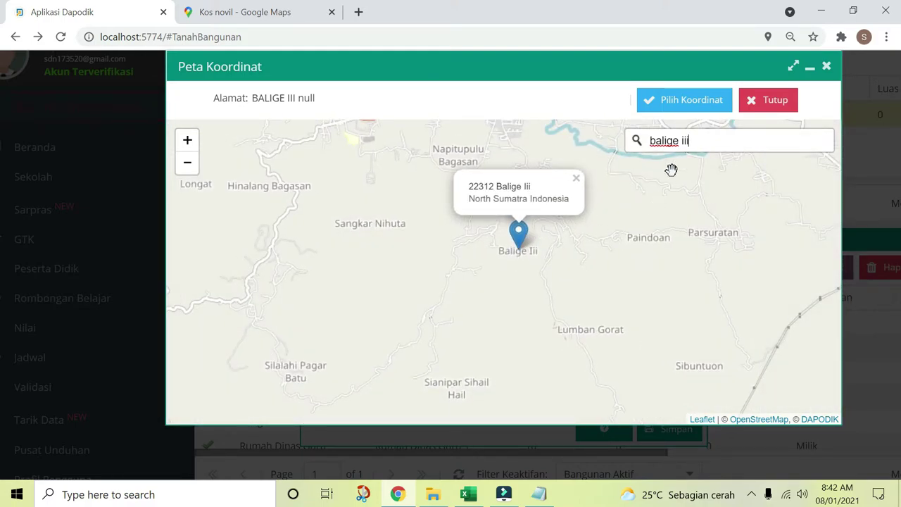
click(695, 105)
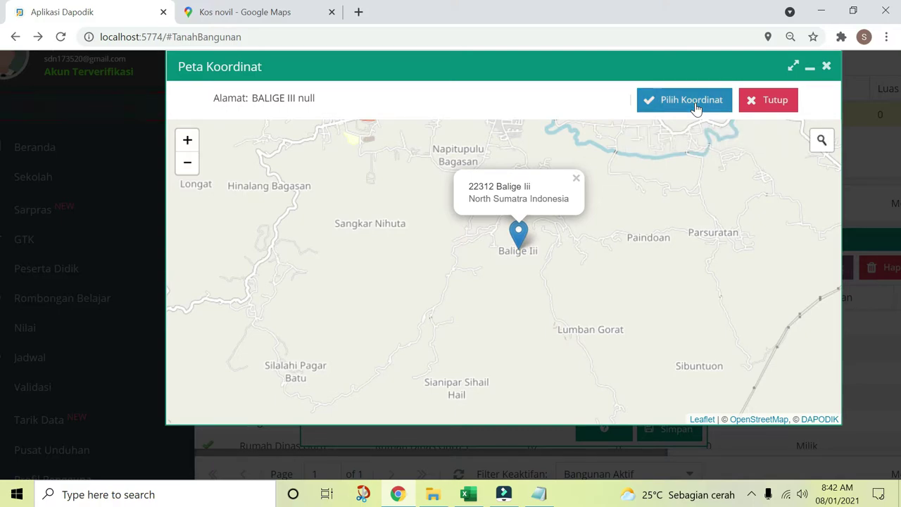
click(775, 105)
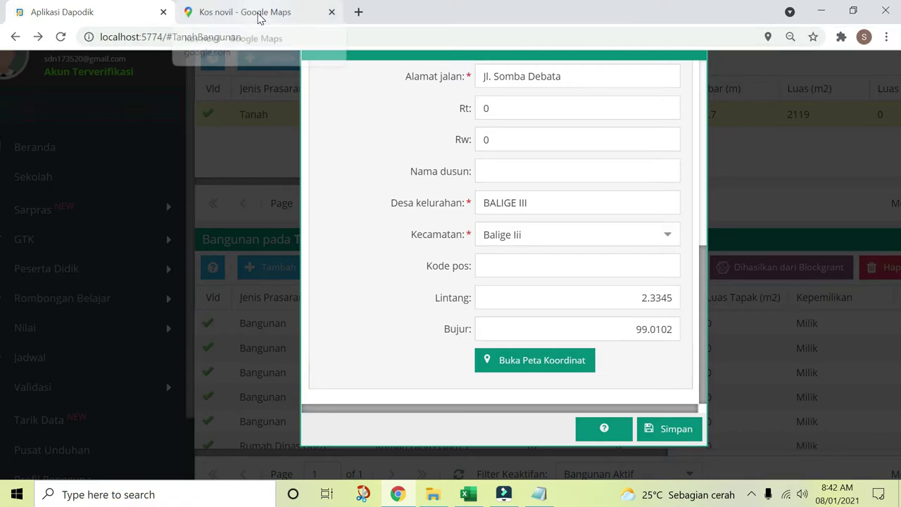
- Switch to Google Maps and open the SD Negeri 173520 Balige place with its Street View photo
click(259, 15)
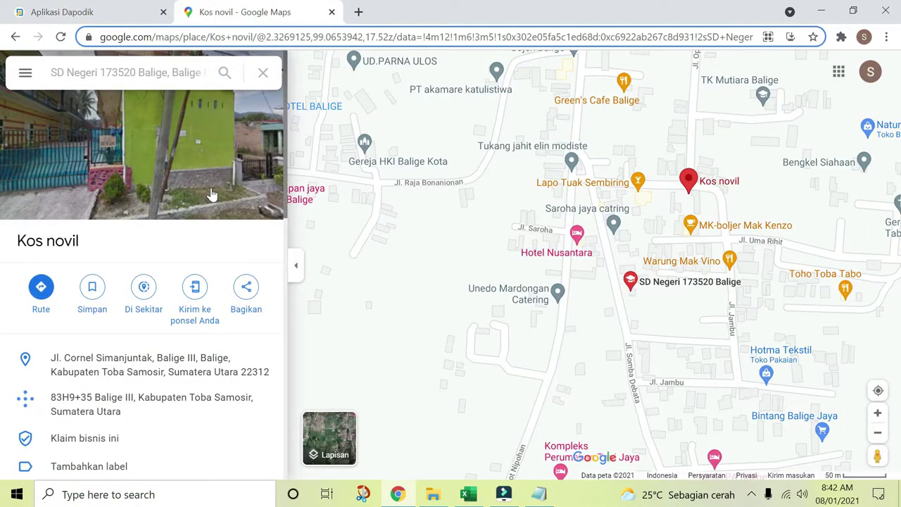
mouse_move(677, 293)
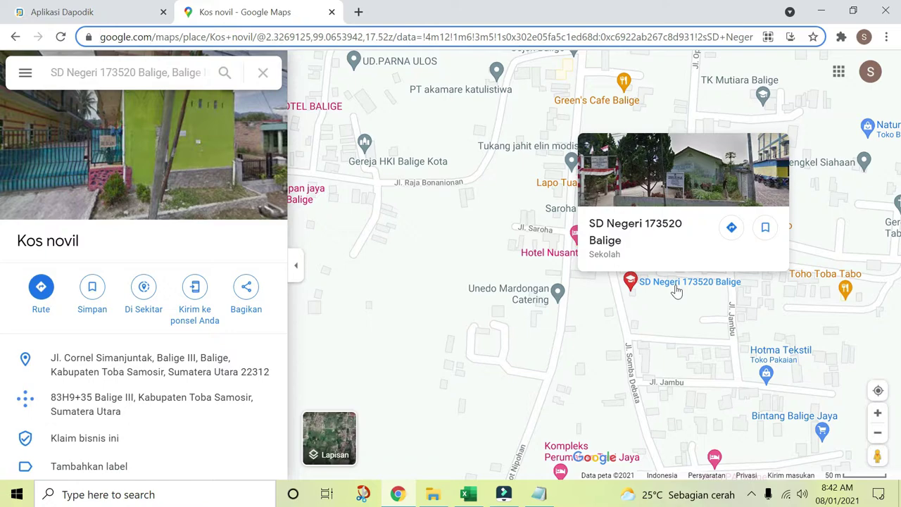
click(676, 289)
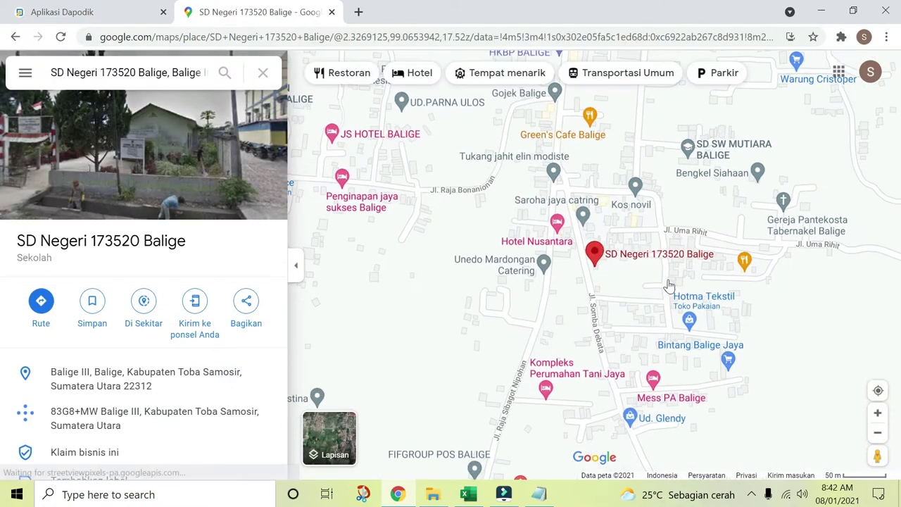
click(128, 151)
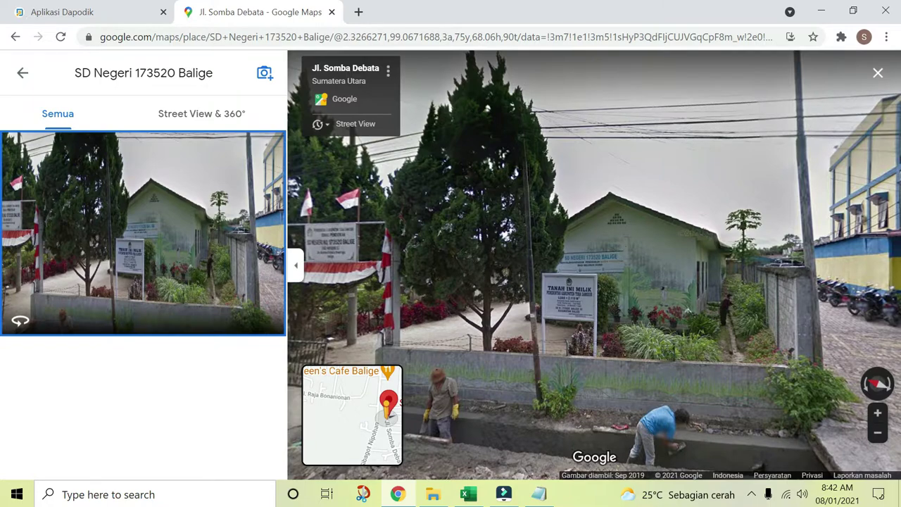
- Copy the coordinates 2.3266271,99.0671688 with the trailing ",3" from the school's Google Maps web address
click(111, 16)
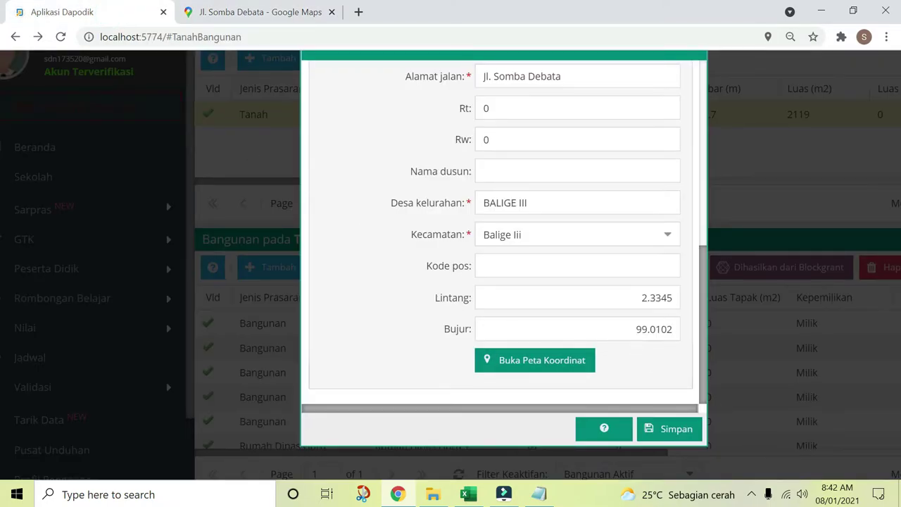
click(267, 19)
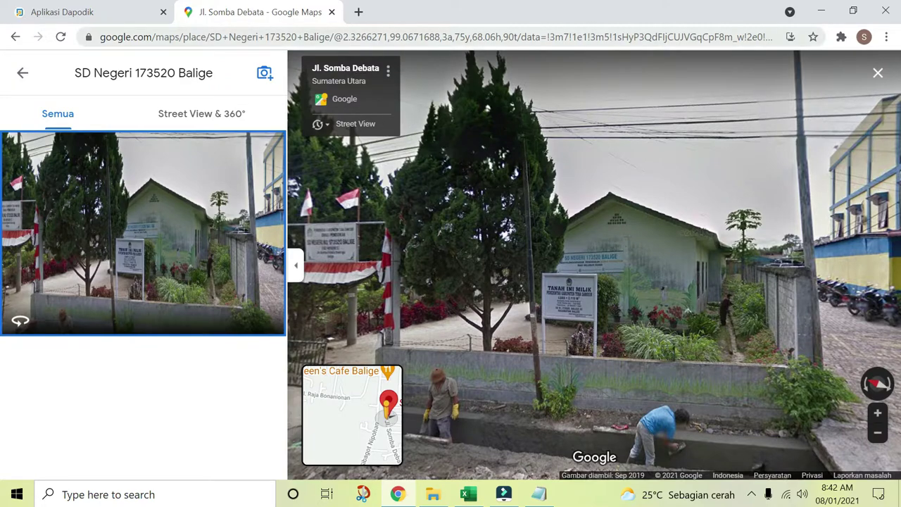
drag(342, 36, 350, 36)
drag(372, 37, 448, 41)
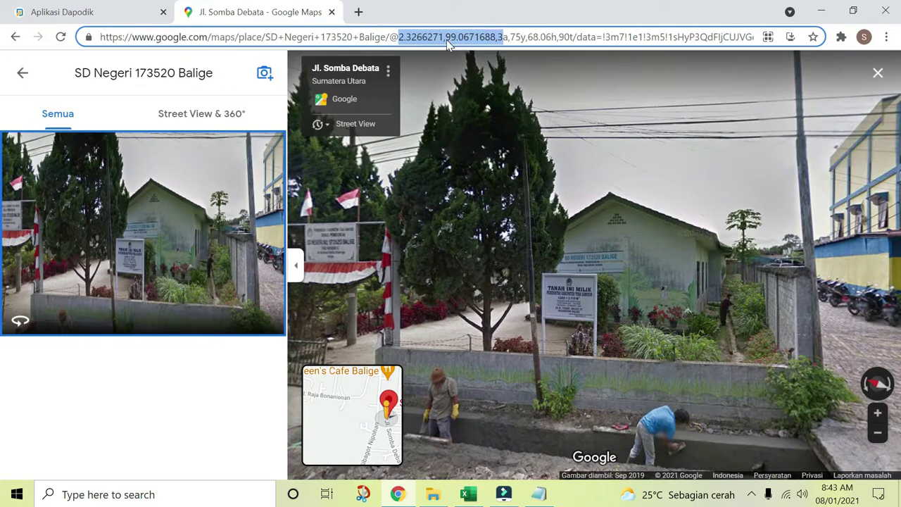
right_click(444, 42)
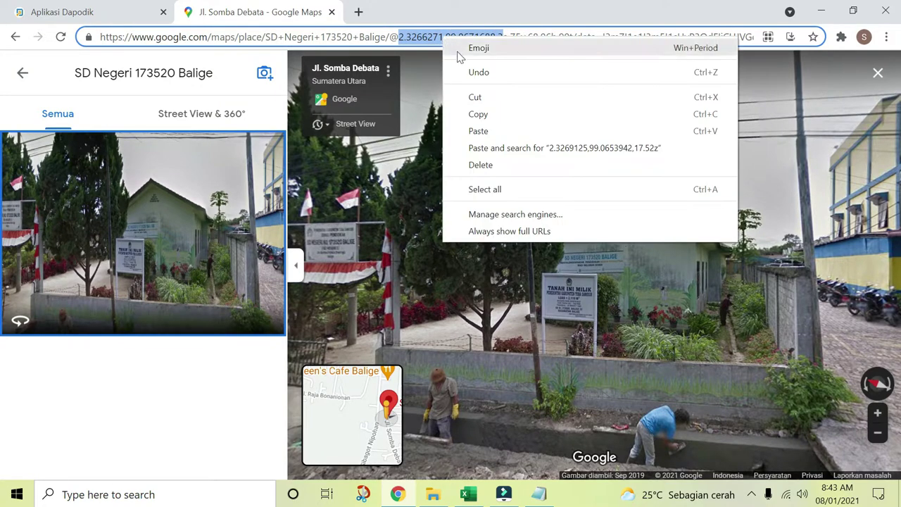
click(481, 116)
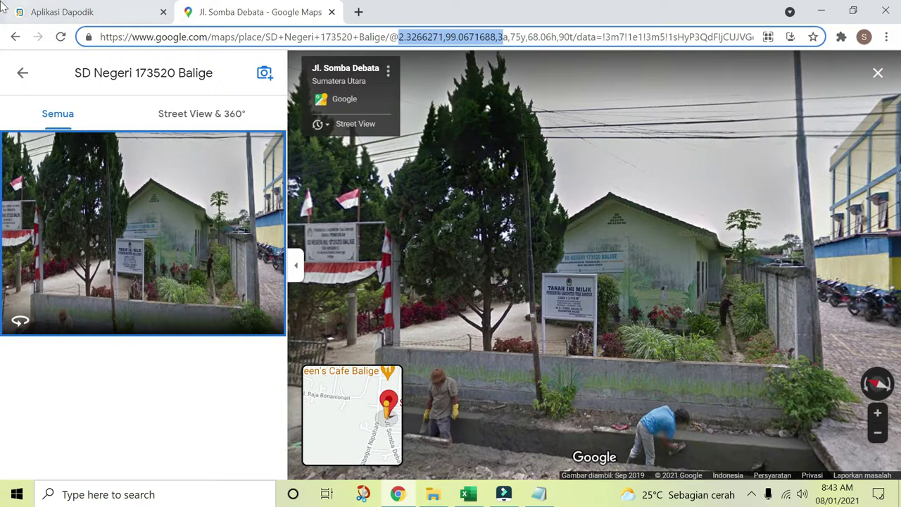
- Switch to Notepad, replace the old note with the copied coordinates, and insert a space before 99.0671688
click(73, 16)
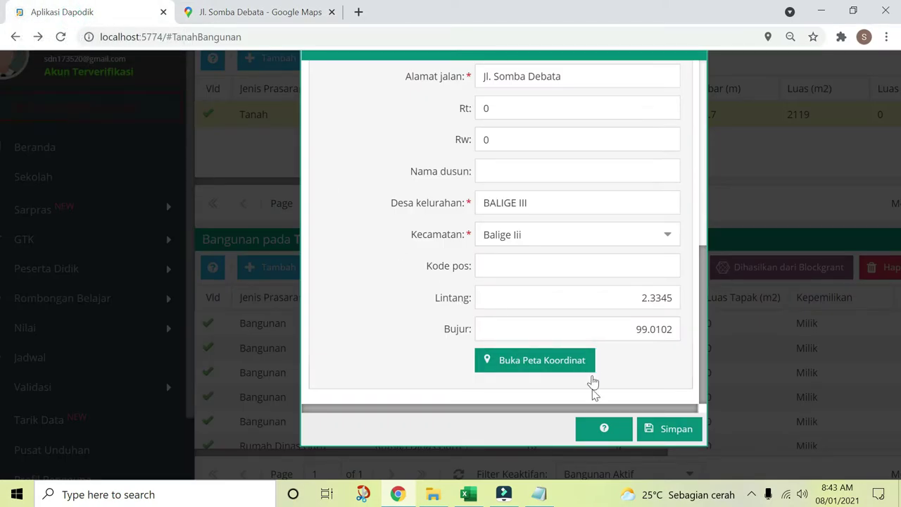
click(539, 495)
drag(266, 172, 94, 172)
key(ctrl+v)
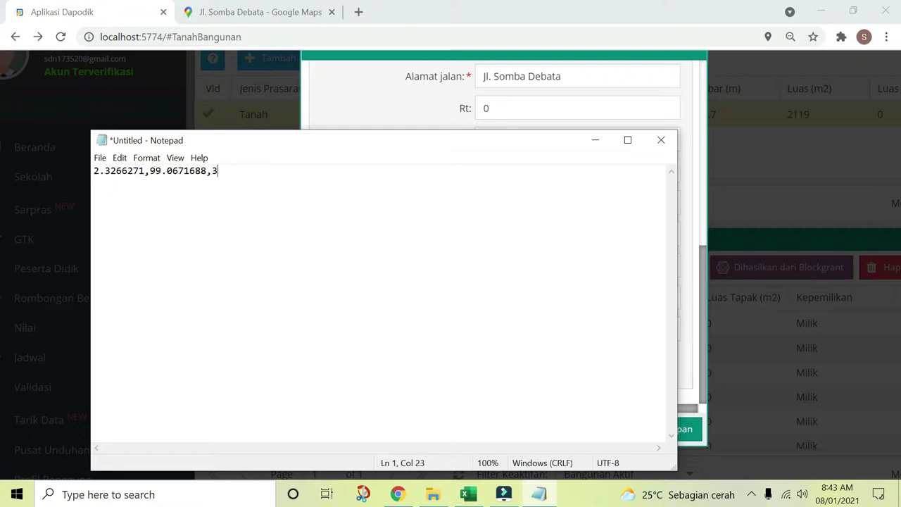
scroll(380, 303, up, 16)
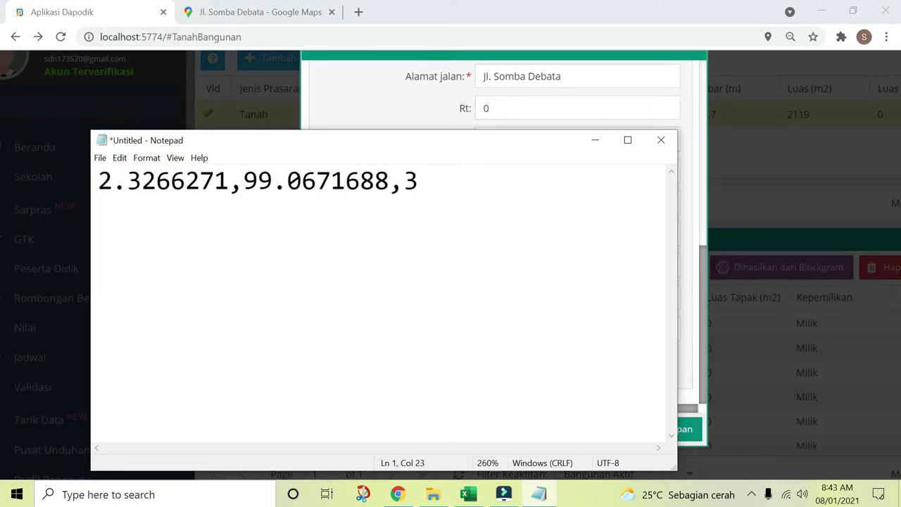
click(242, 181)
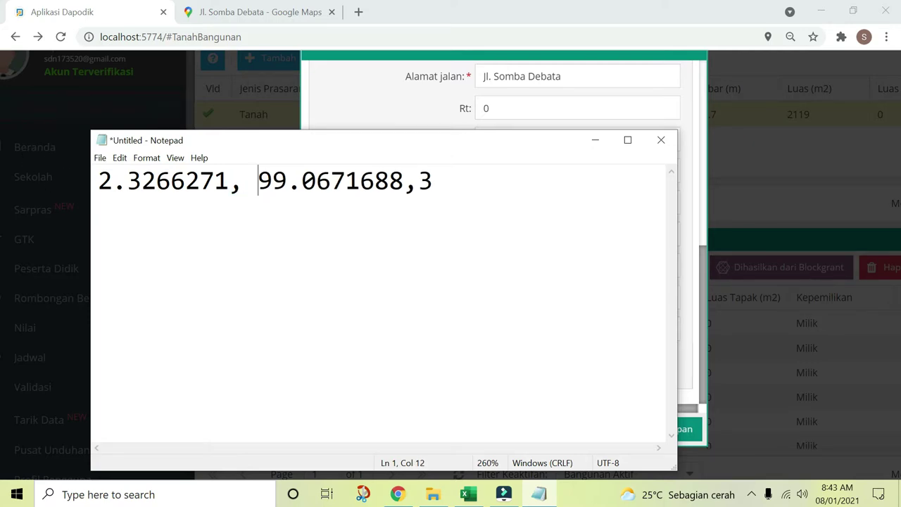
- Copy only the latitude 2.3266271 from the coordinates in the note
key(shift+Right)
key(shift+Right)
key(shift+Right)
key(shift+Right)
key(shift+Right)
key(shift+Right)
key(shift+Right)
key(shift+Right)
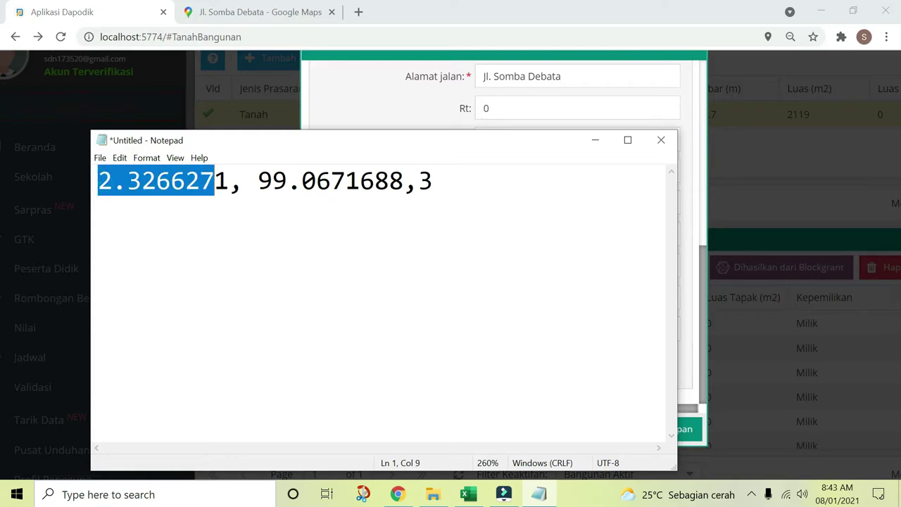
key(shift+Right)
right_click(167, 187)
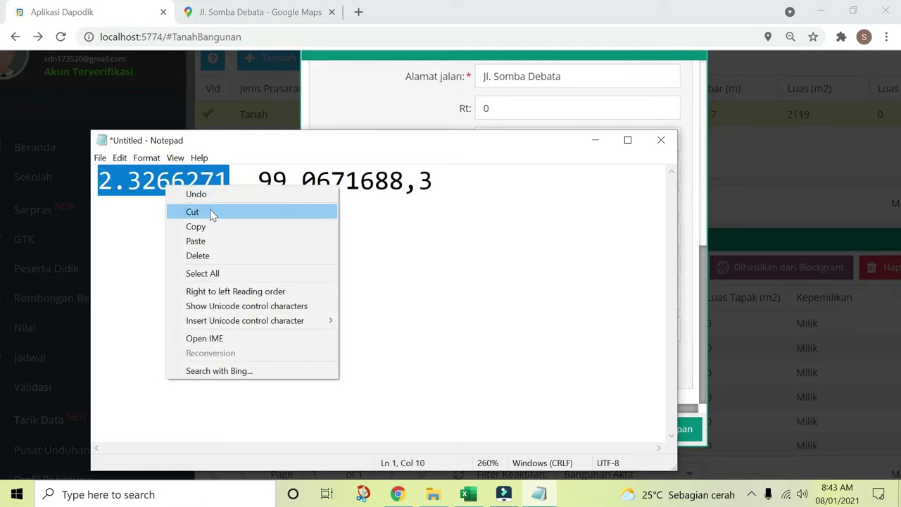
click(209, 227)
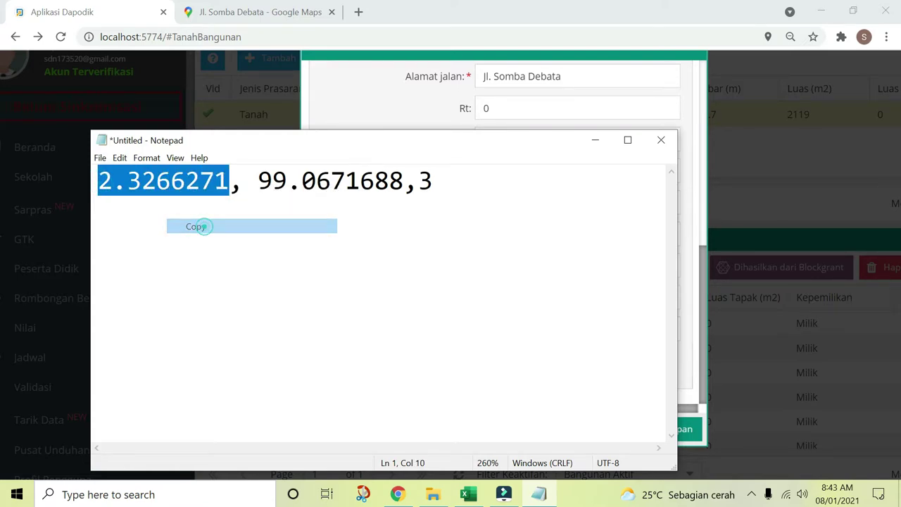
- Switch back to Dapodik and set the school land record's Lintang to the copied value 2.3266271
click(95, 6)
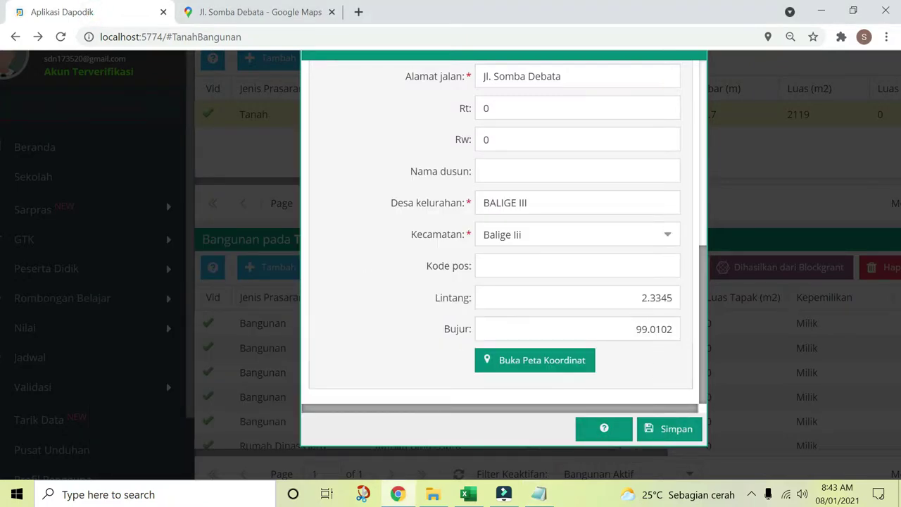
click(672, 297)
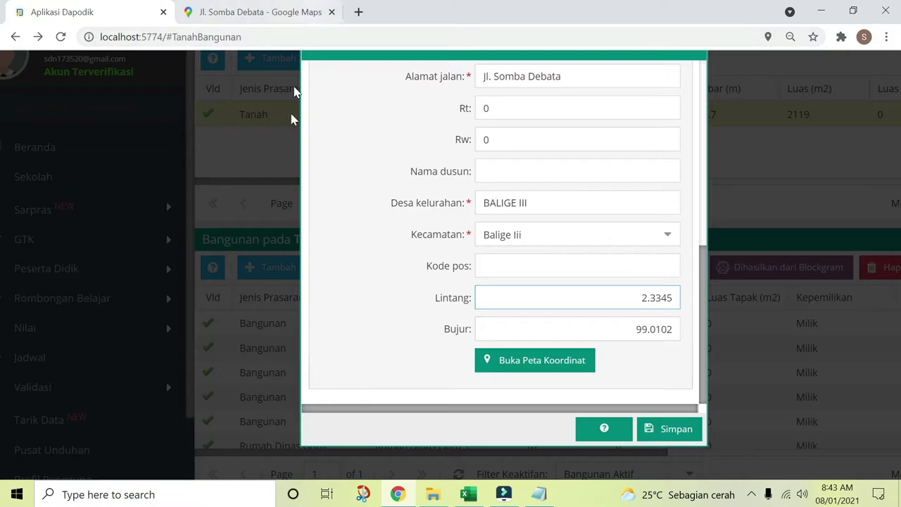
click(537, 494)
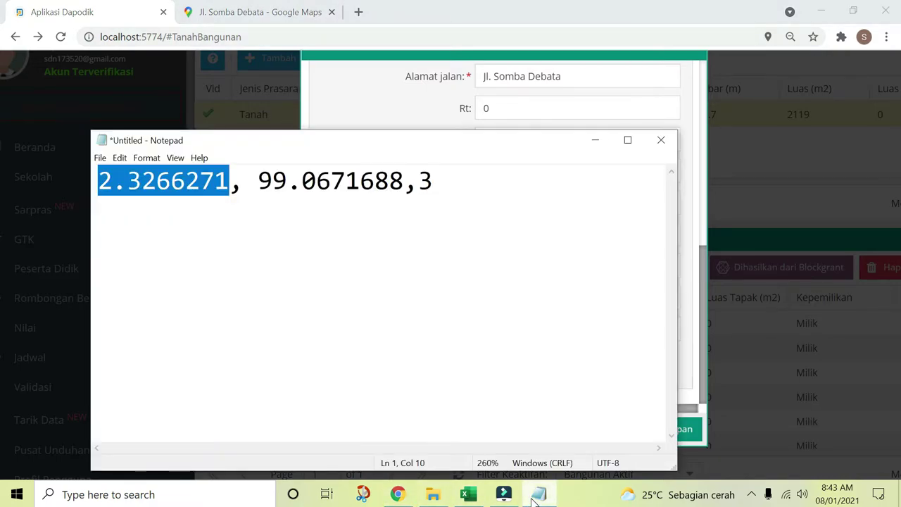
click(536, 494)
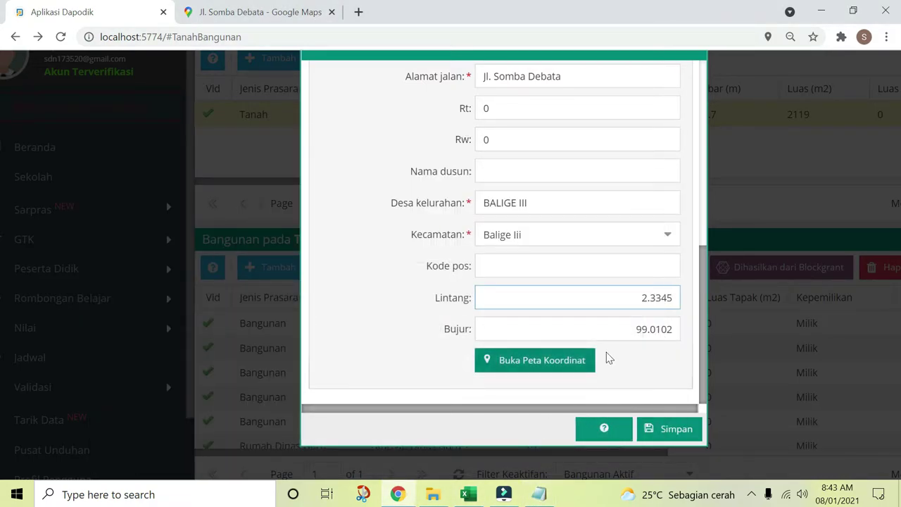
drag(641, 298, 766, 299)
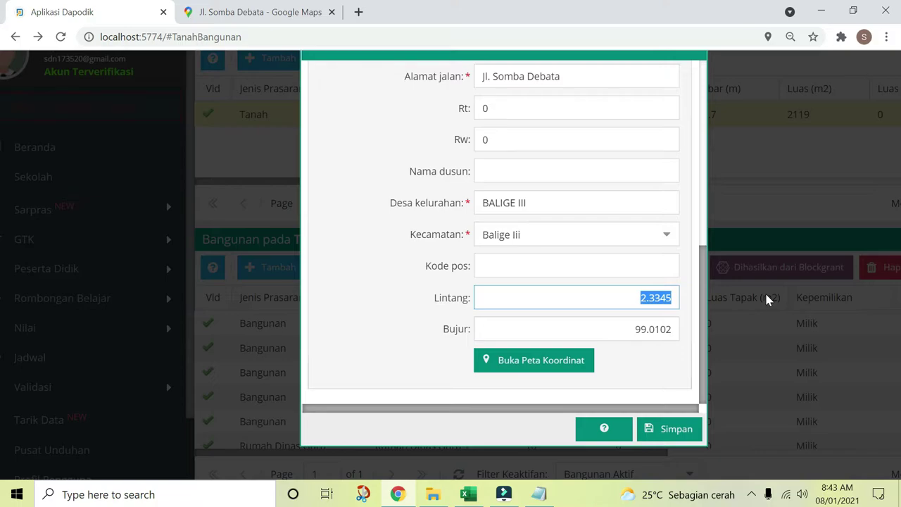
key(ctrl+v)
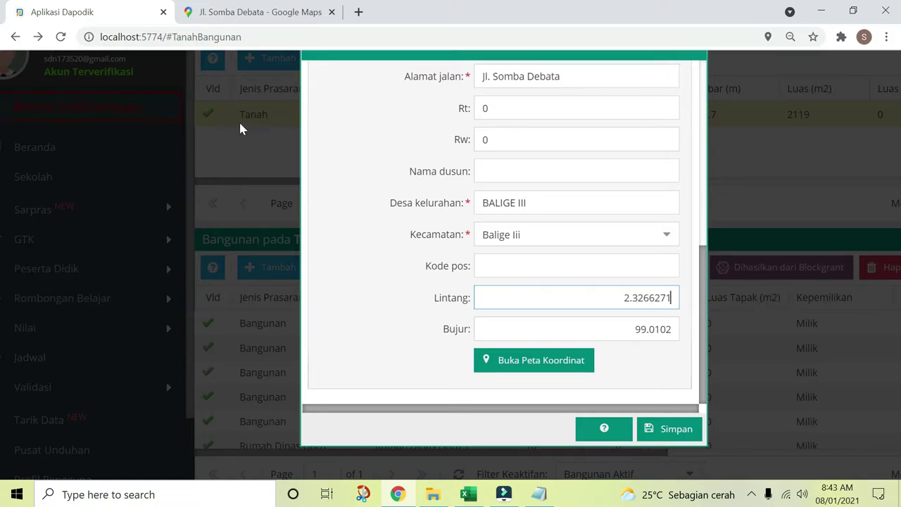
- Return to Notepad and copy the longitude part 99.0671688,3 from the note
click(235, 20)
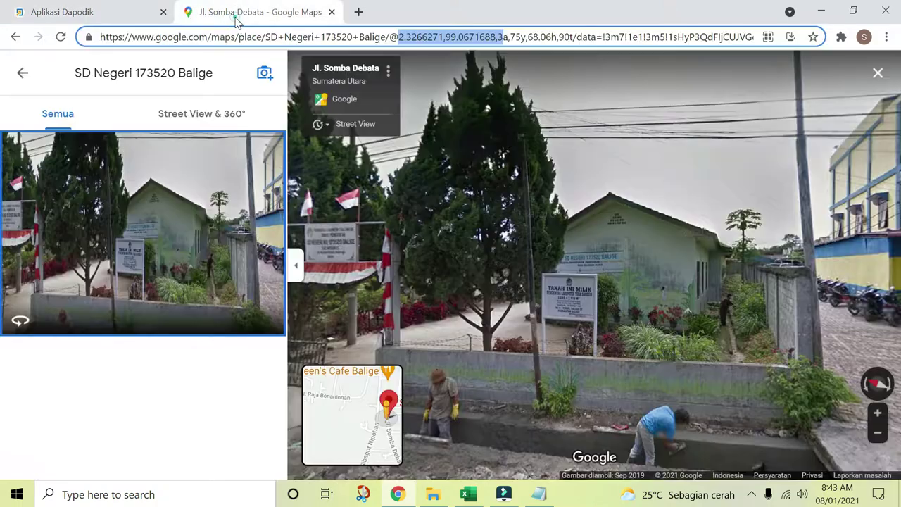
click(70, 20)
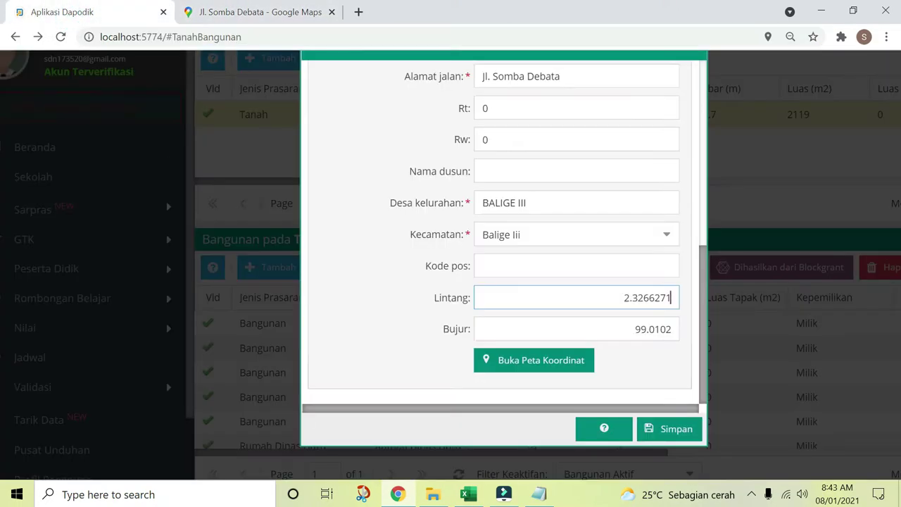
click(538, 494)
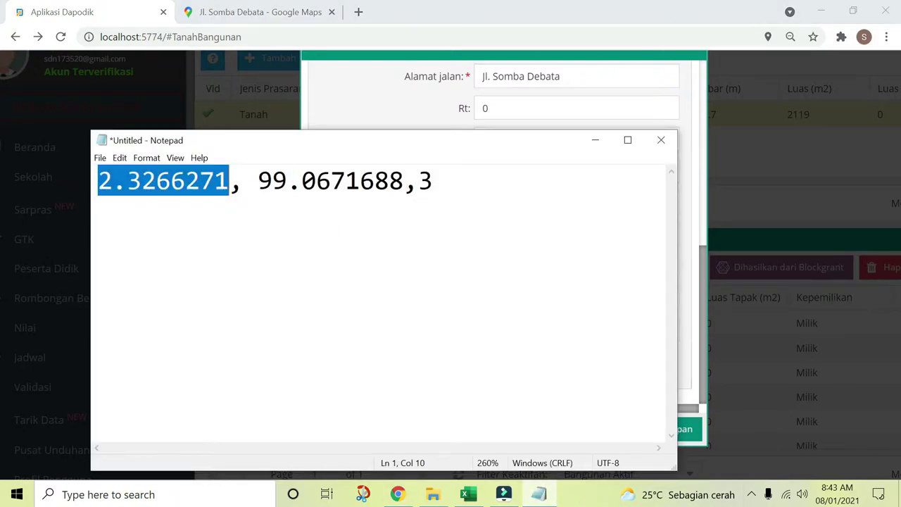
drag(259, 181, 432, 181)
key(ctrl+c)
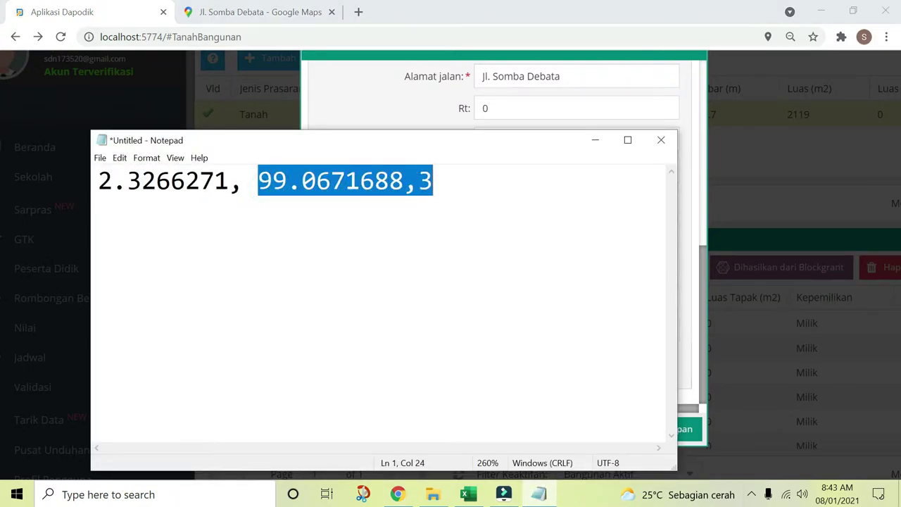
- In Dapodik, set the school land record's Bujur to 99.0671688, without the trailing ",3", and save the record
click(74, 12)
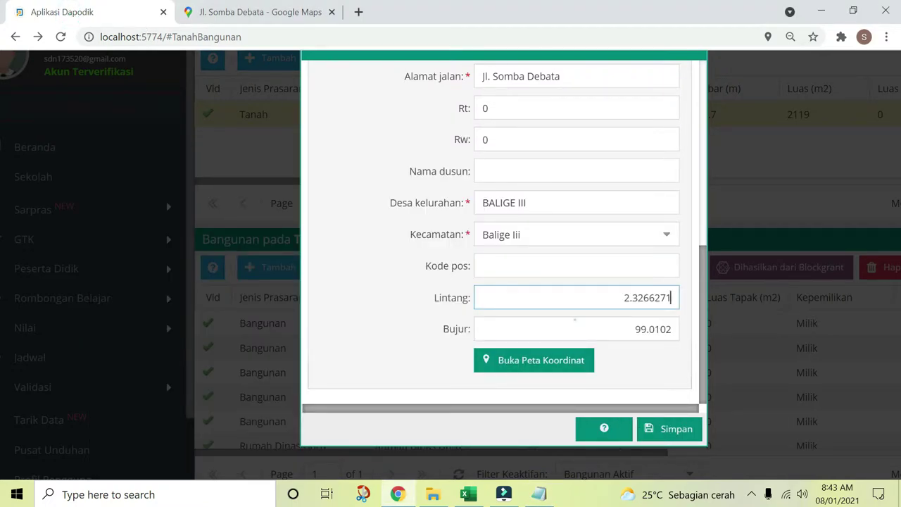
click(575, 324)
key(ctrl+a)
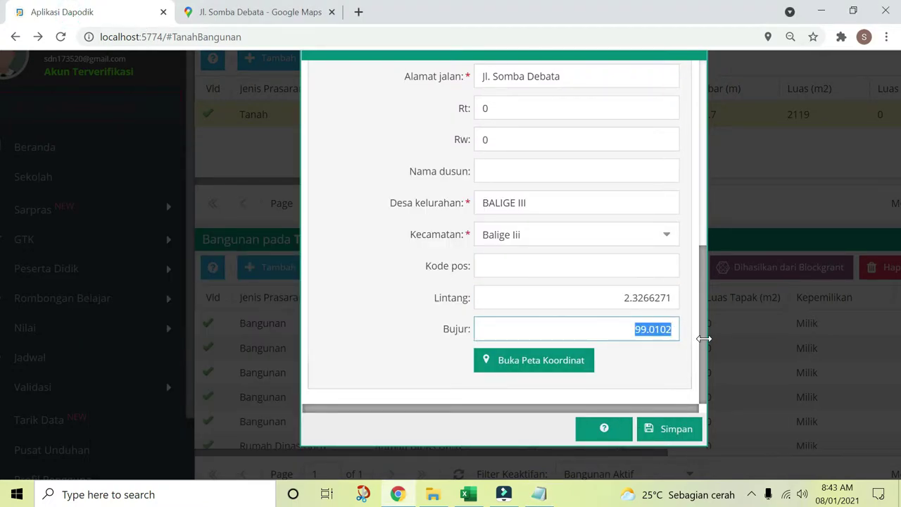
key(ctrl+v)
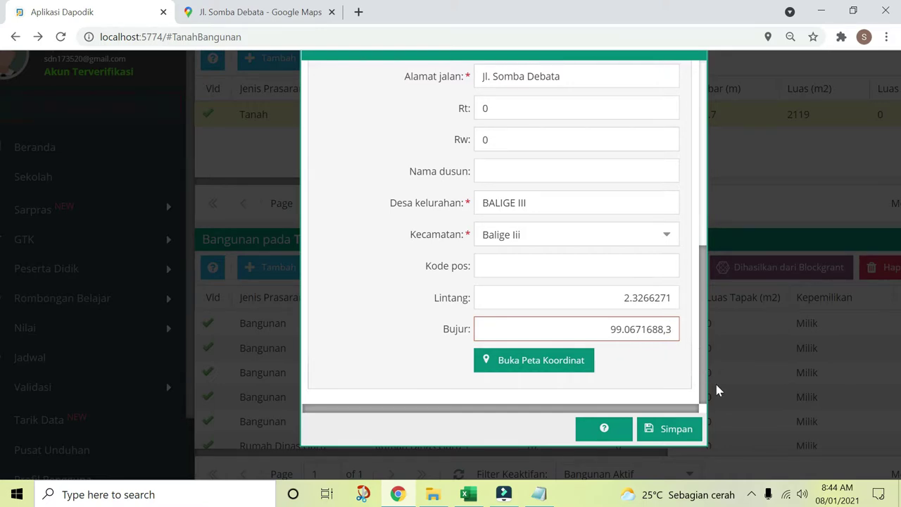
key(BackSpace)
key(BackSpace)
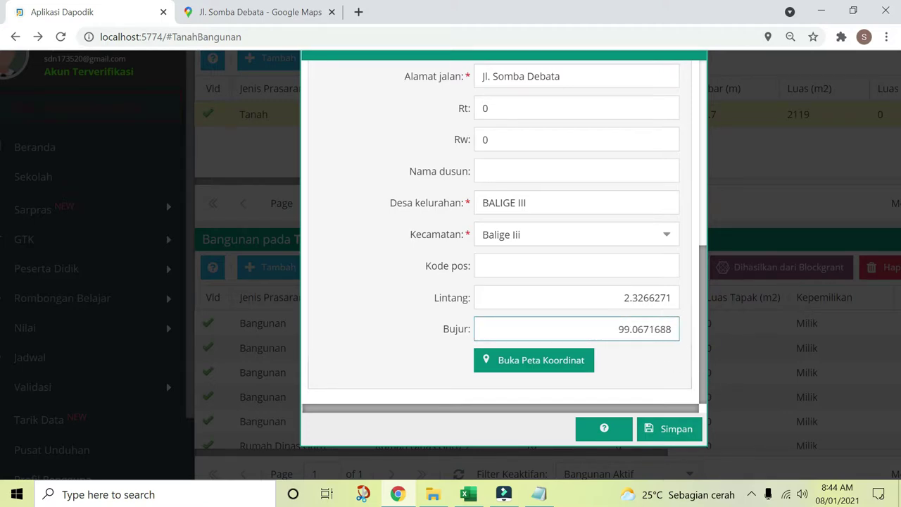
click(678, 428)
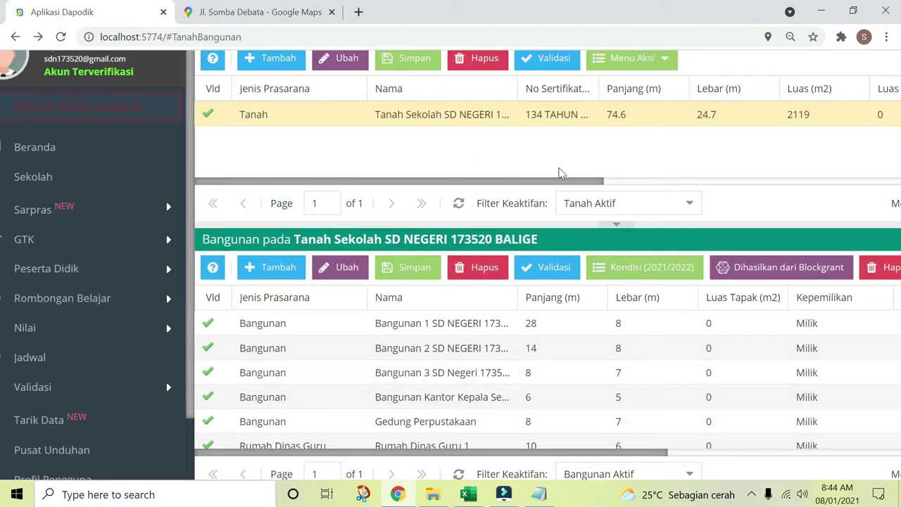
- Reduce the page zoom and open Validasi Lokal
key(ctrl+minus)
key(ctrl+minus)
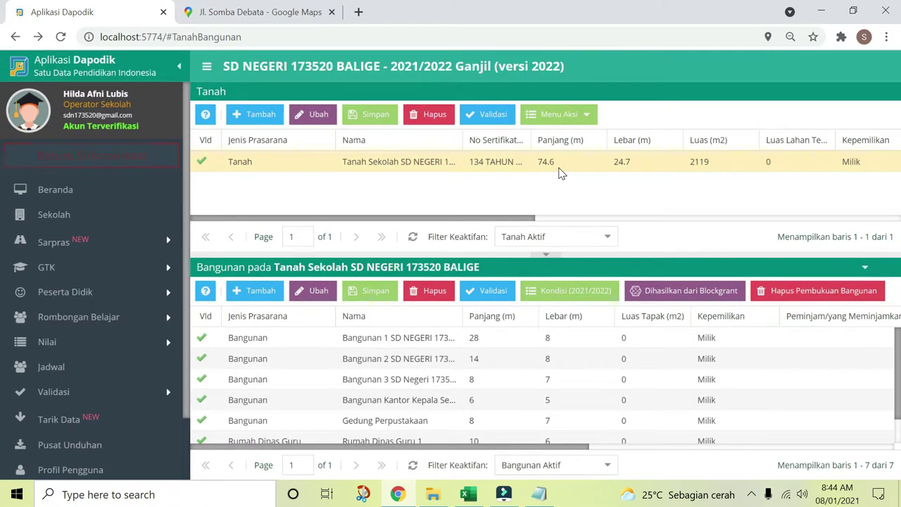
click(98, 392)
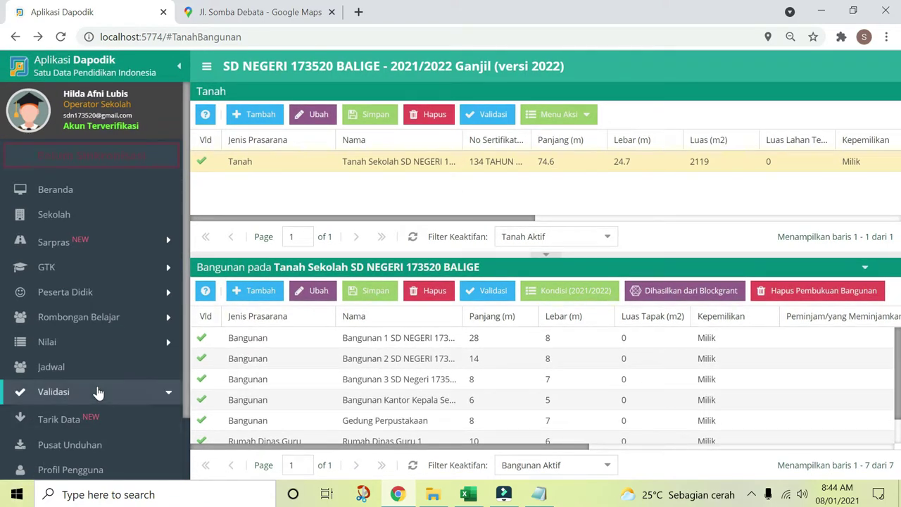
click(106, 414)
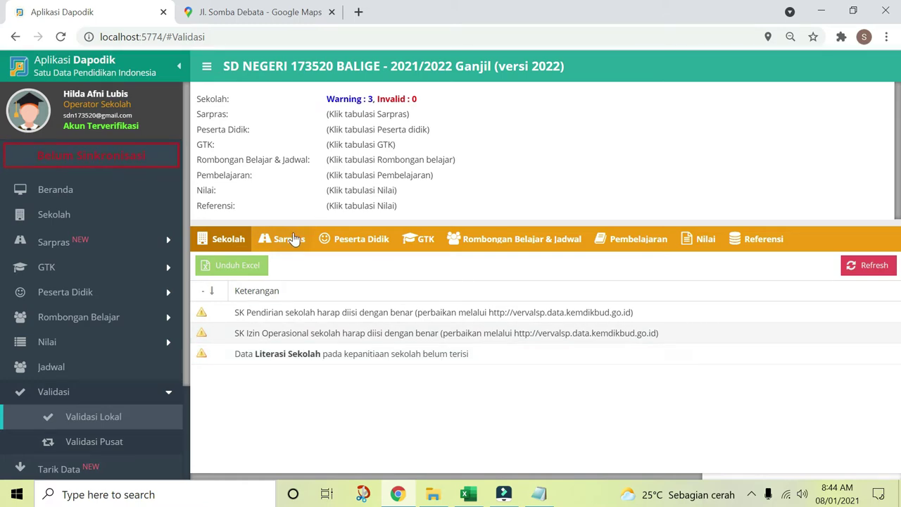
- Run the local validation for every remaining category from Sarpras through Referensi, and return to the Sarpras results
click(289, 238)
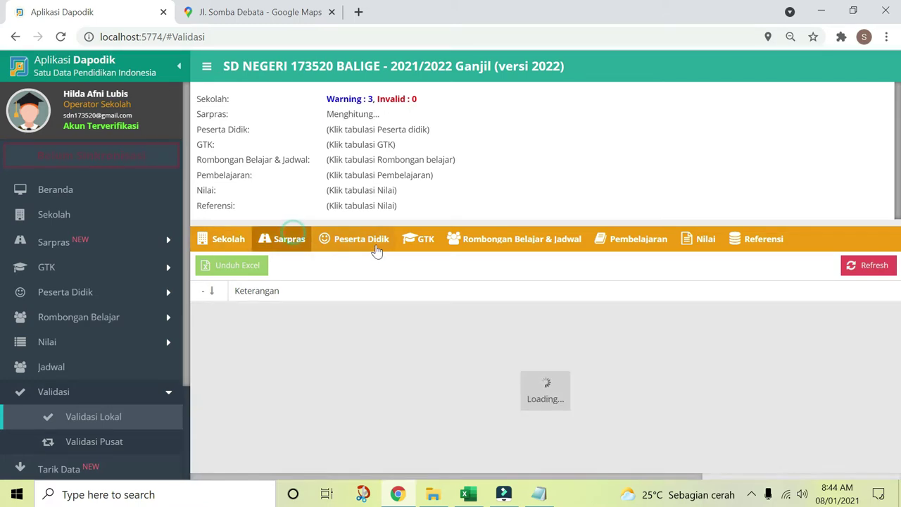
click(371, 241)
click(416, 239)
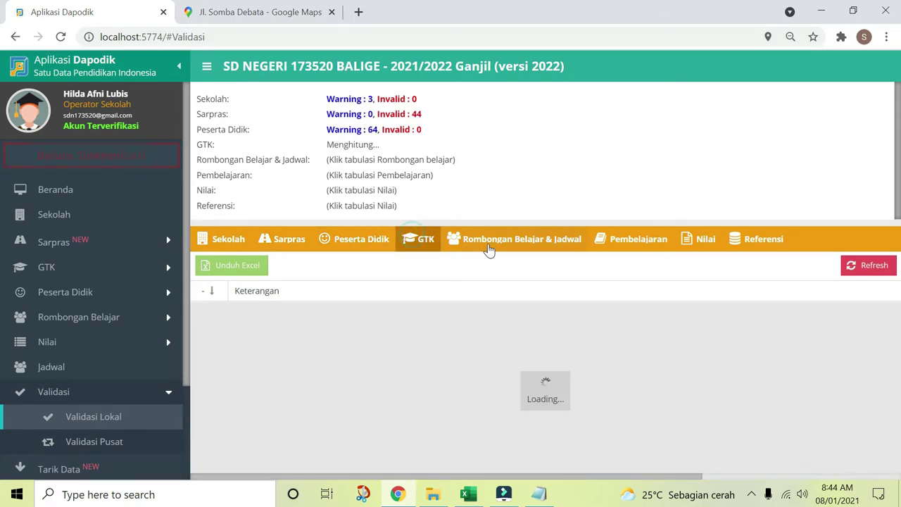
click(490, 248)
click(656, 248)
click(704, 249)
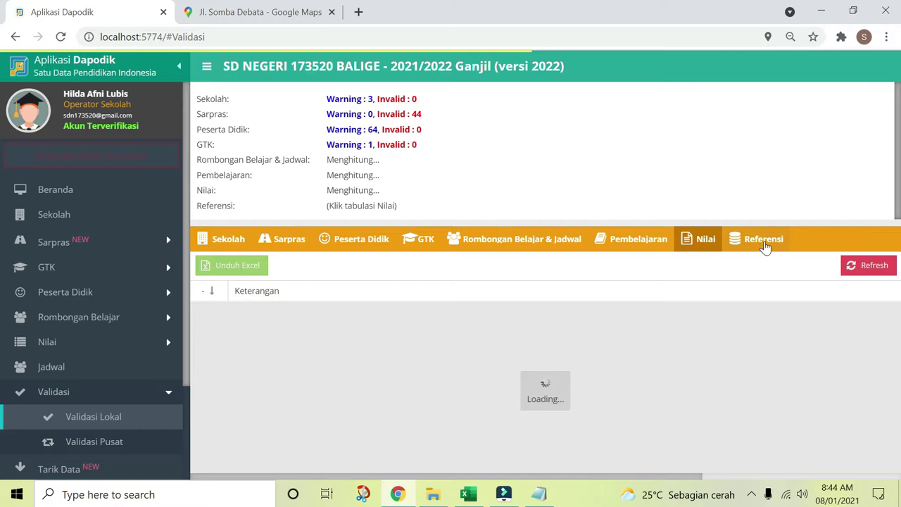
click(765, 243)
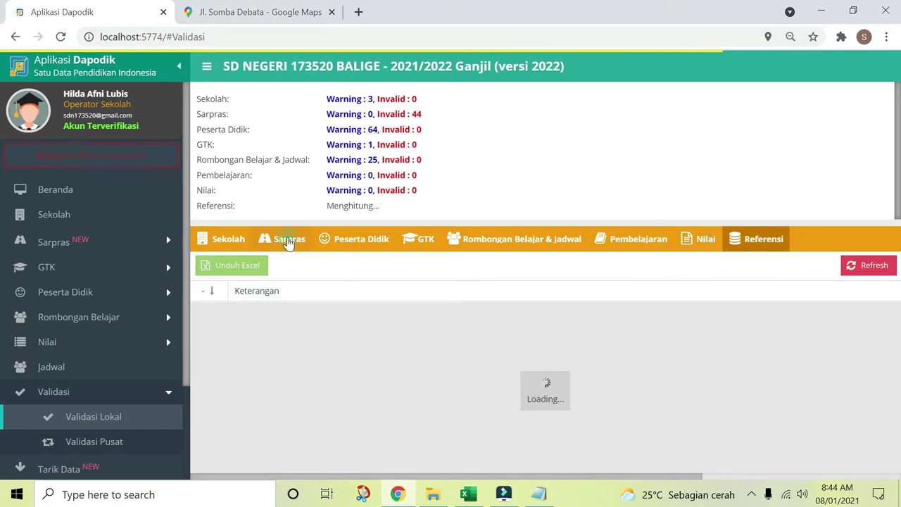
click(288, 240)
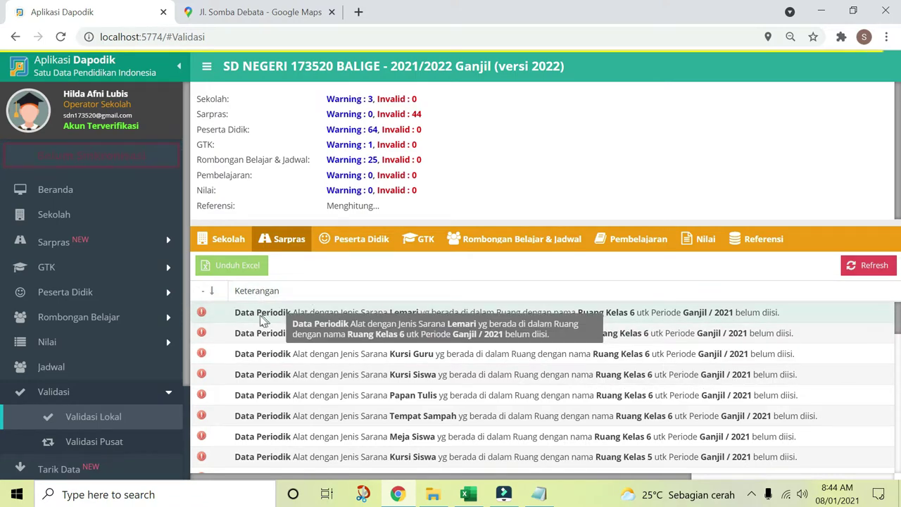
- Check the Sarpras validation entry for Lemari in Ruang Kelas 6, and open the Ruang list under Sarpras
click(722, 314)
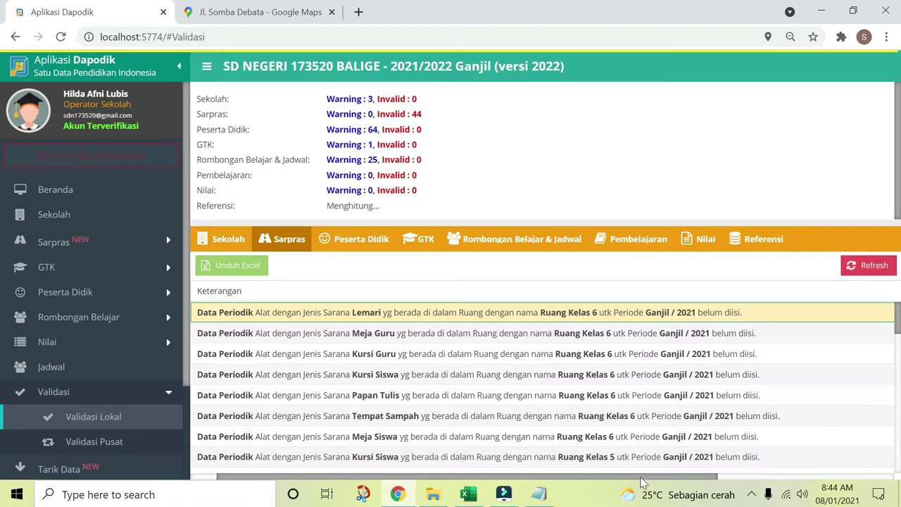
drag(642, 477, 564, 465)
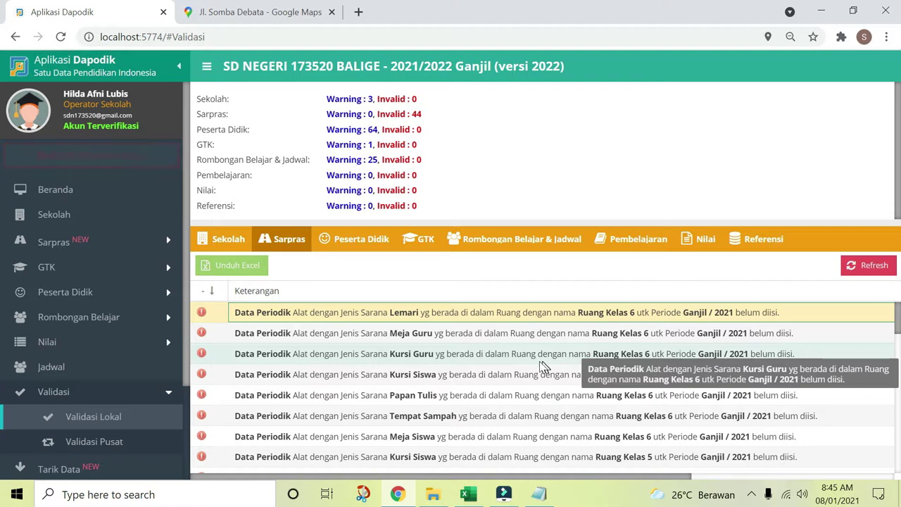
scroll(75, 246, up, 5)
click(76, 246)
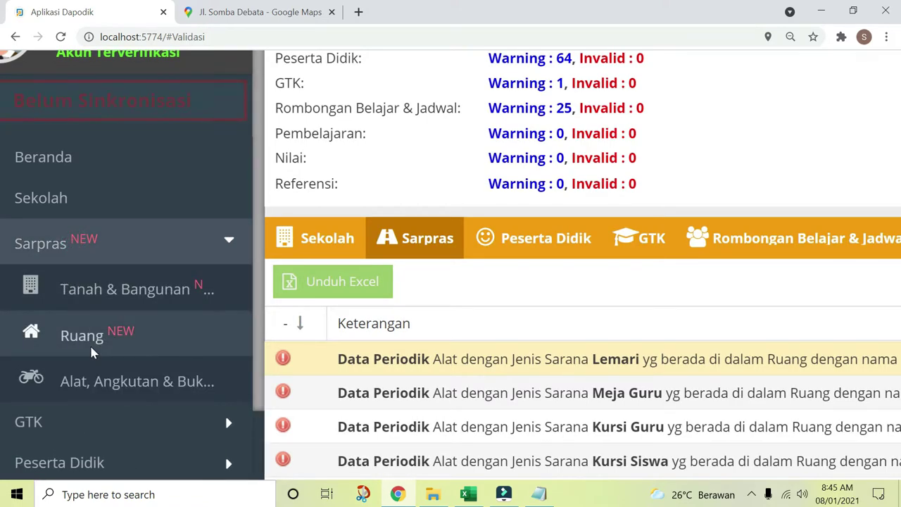
click(91, 352)
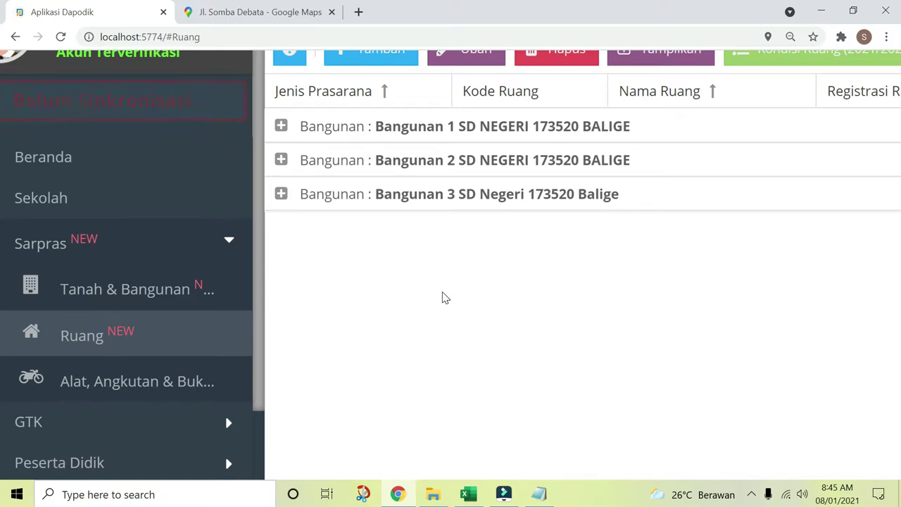
scroll(445, 297, down, 4)
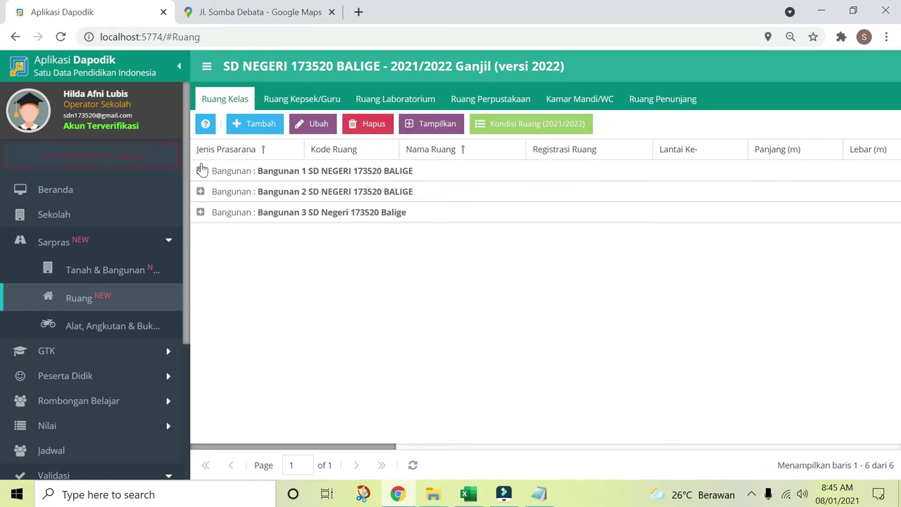
- Expand Bangunan 1, Bangunan 2 and Bangunan 3 in the Ruang Kelas list and review the classrooms in each
scroll(201, 175, up, 5)
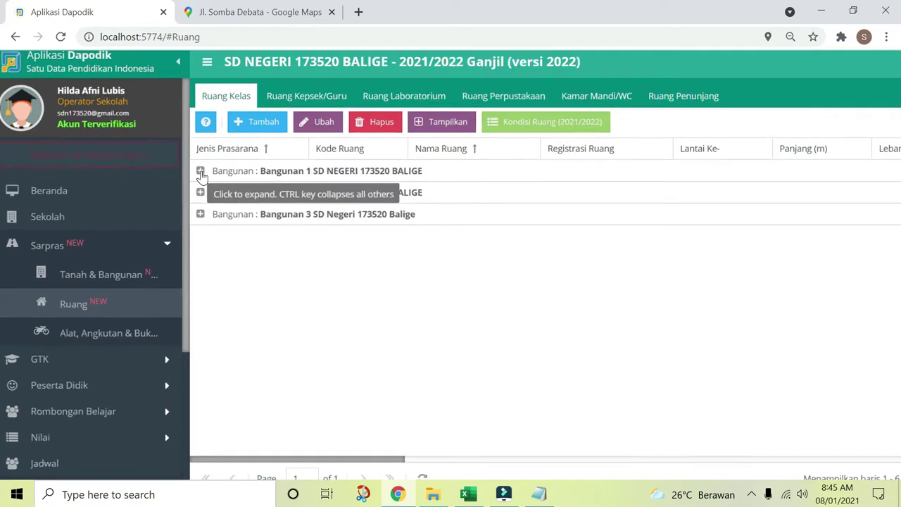
click(200, 171)
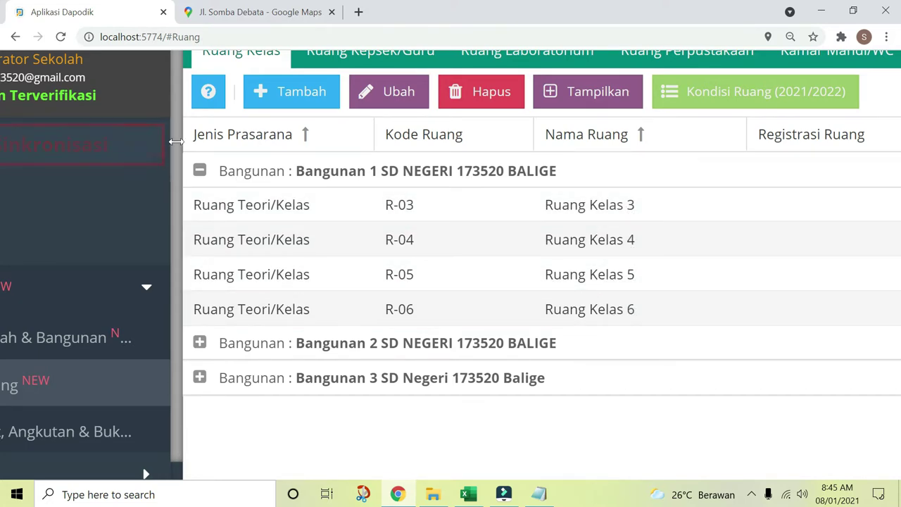
click(200, 343)
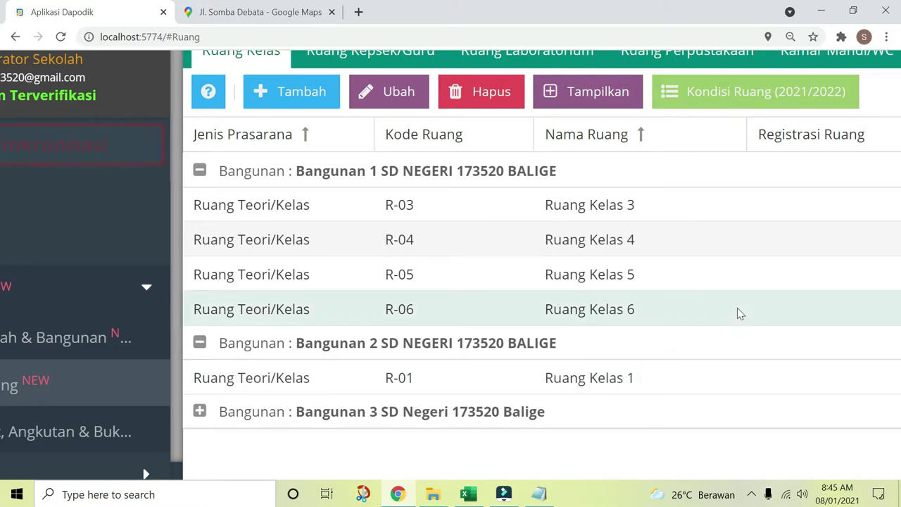
click(196, 412)
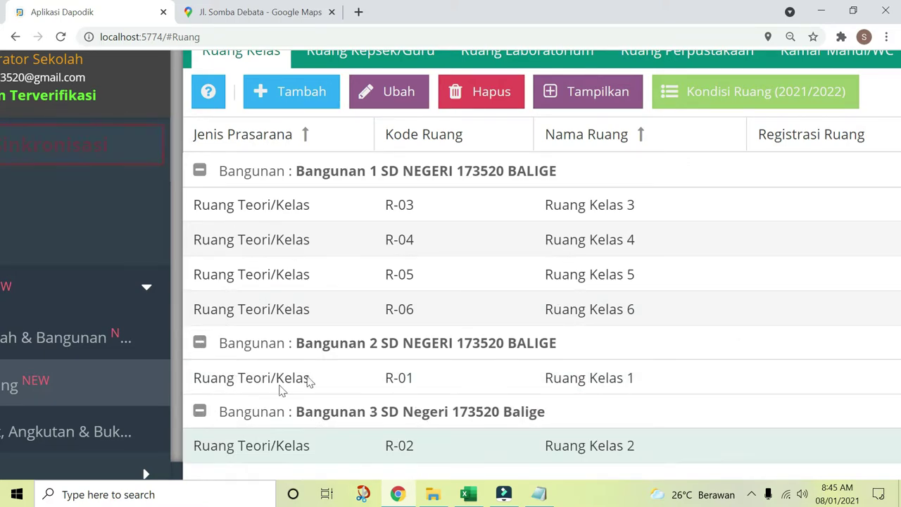
scroll(428, 314, down, 2)
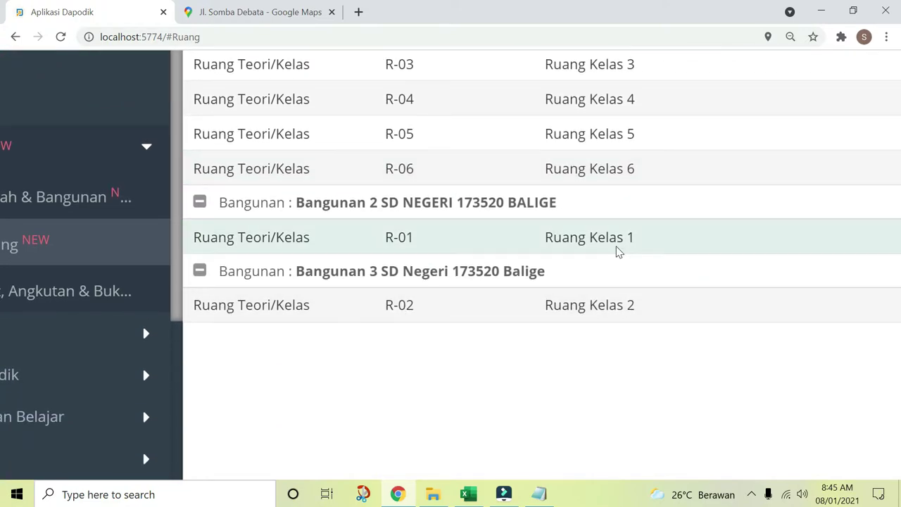
scroll(713, 287, up, 1)
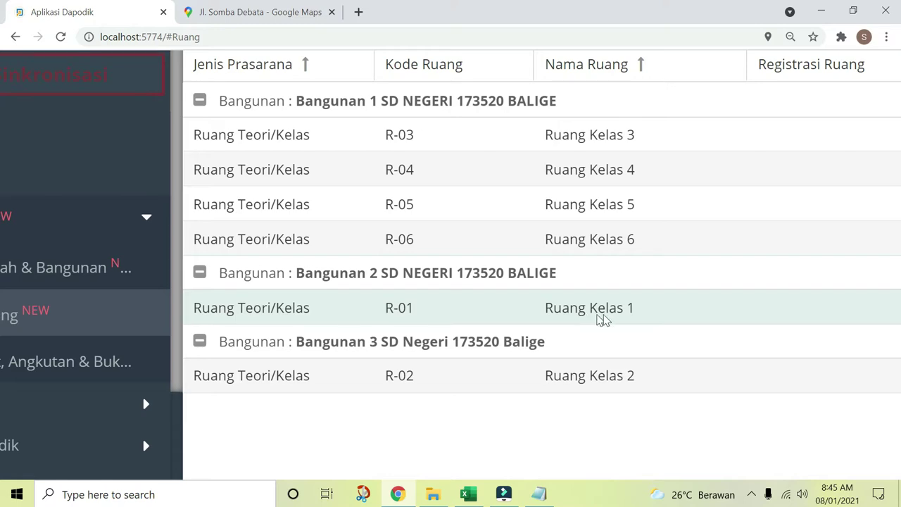
scroll(666, 297, up, 2)
scroll(662, 298, down, 1)
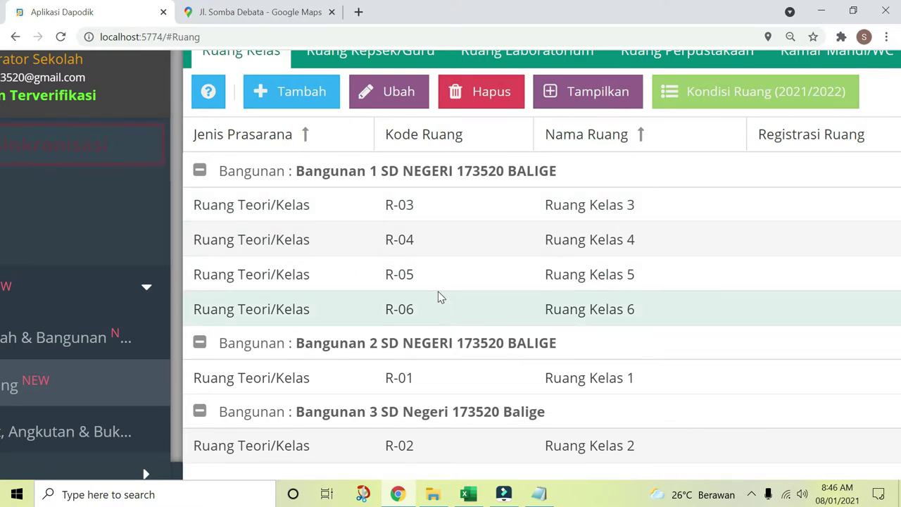
- Open the 2021/2022 room condition form for Ruang Kelas 6 and reduce the page zoom to fit it
click(607, 314)
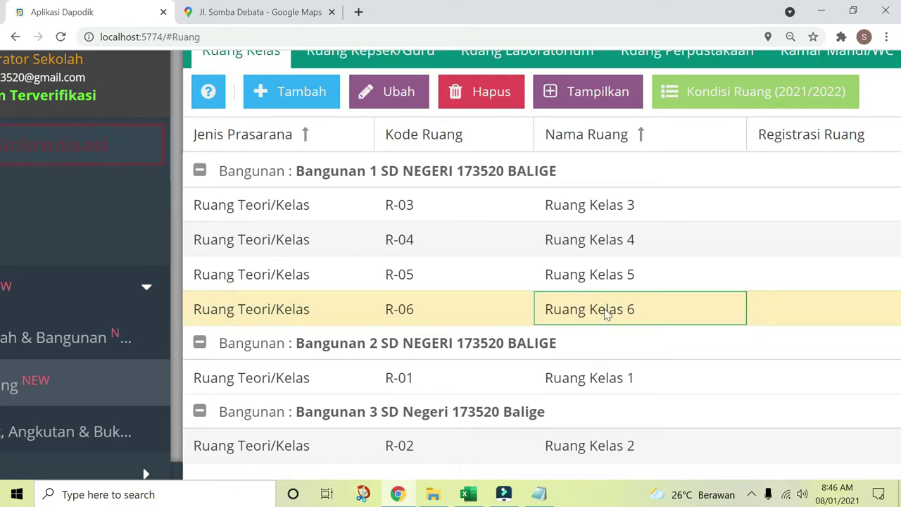
scroll(606, 314, up, 1)
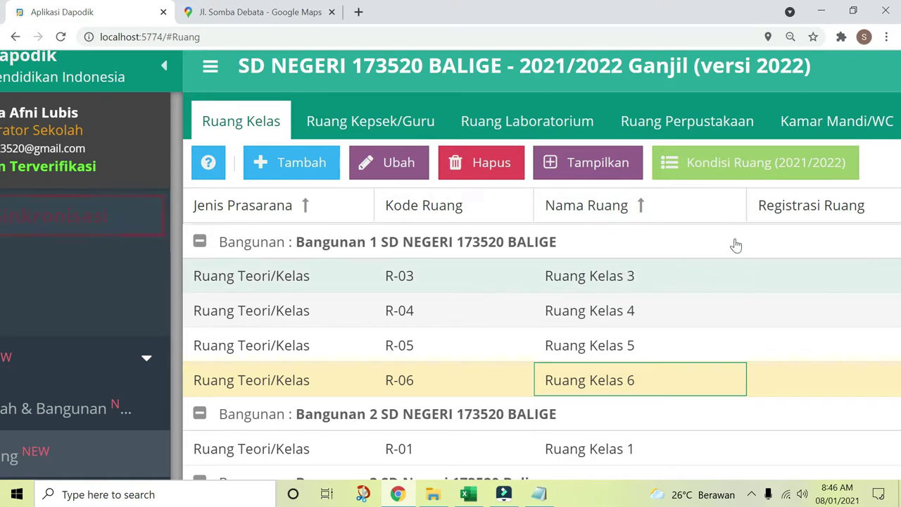
click(724, 171)
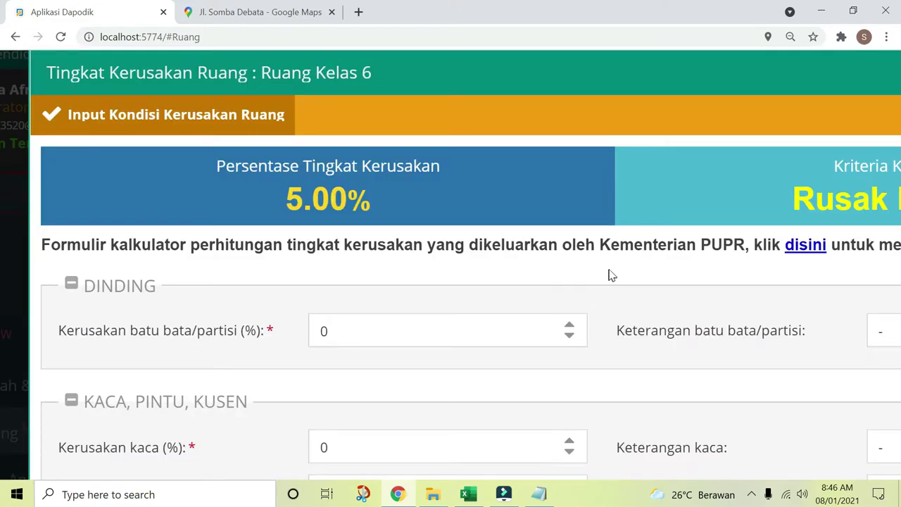
key(ctrl+minus)
key(ctrl+minus)
key(ctrl+minus)
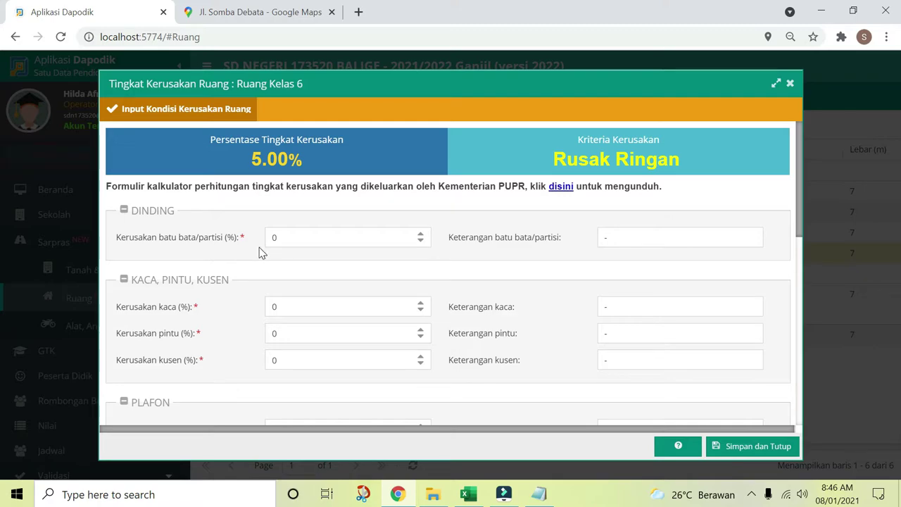
- Set the wall's Kerusakan batu bata/partisi to 3 % with the note "Batu bata sebagian keropos"
click(305, 240)
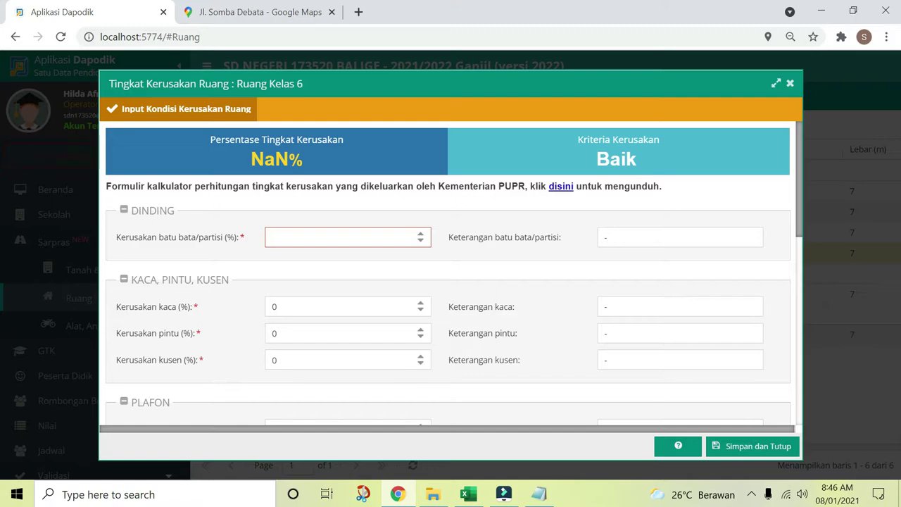
text(3)
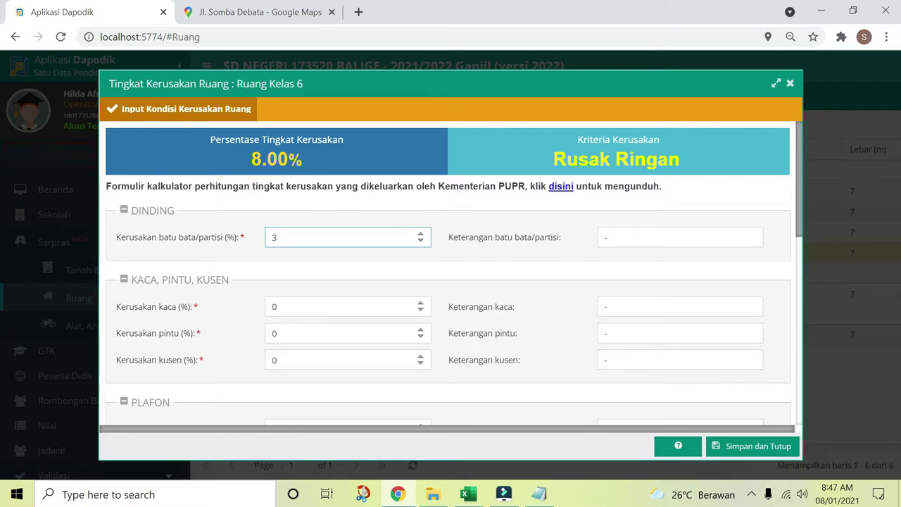
key(Tab)
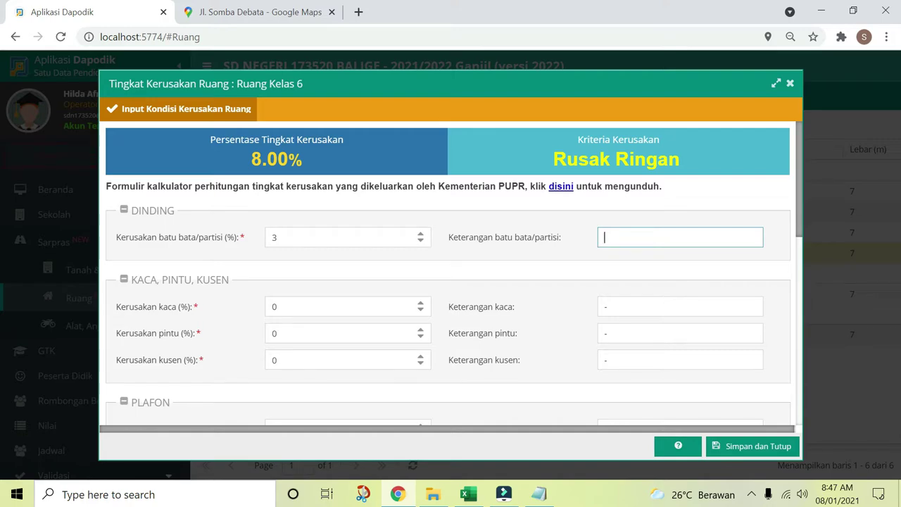
key(Caps_Lock)
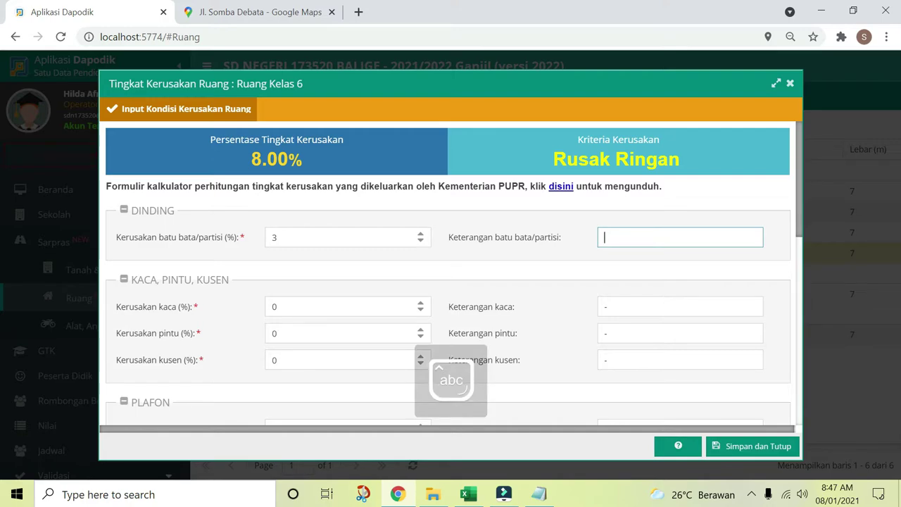
text(Batu)
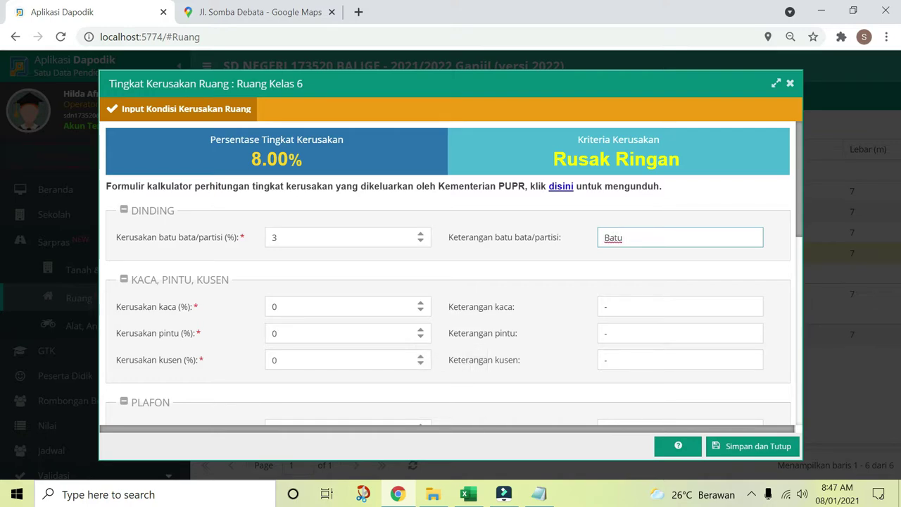
text( bata sebagian )
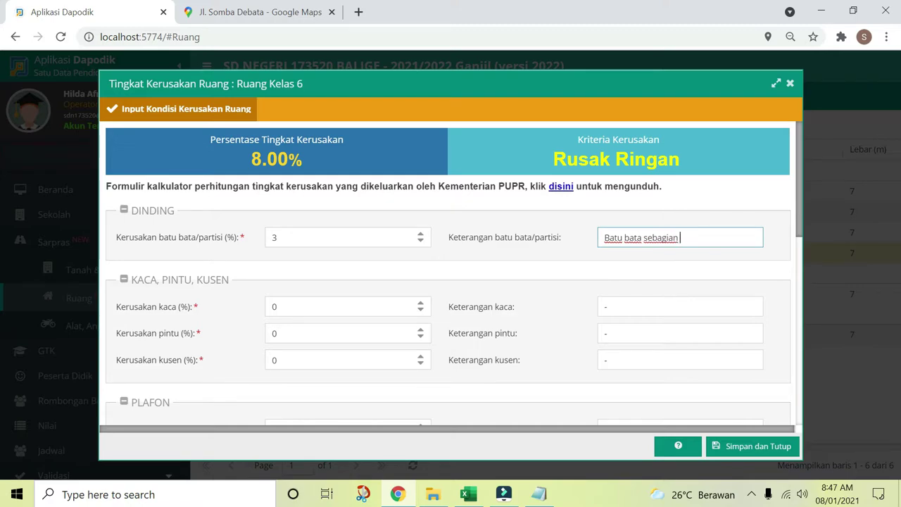
text(keropos)
- Set the Klasifikasi Kerusakan of Instalasi Air to "Tidak ada kerusakan" for Ruang Kelas 6
scroll(253, 239, down, 1)
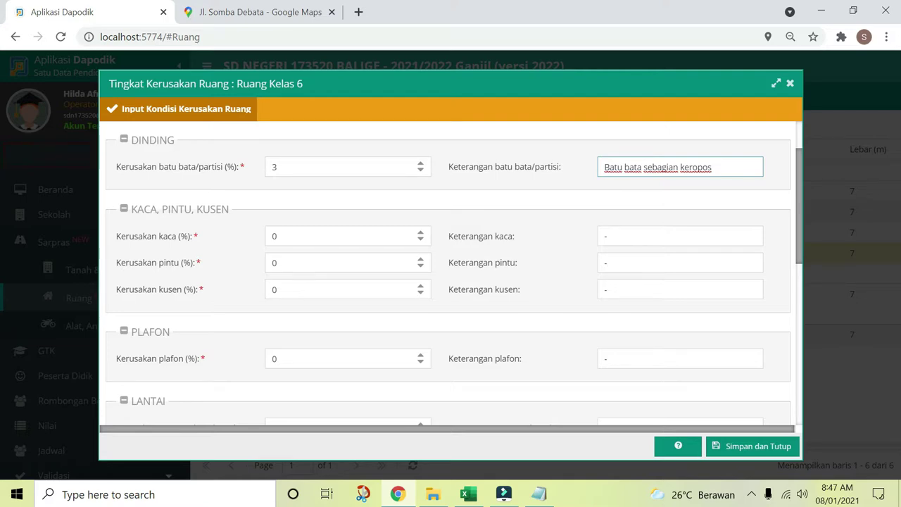
scroll(274, 278, down, 2)
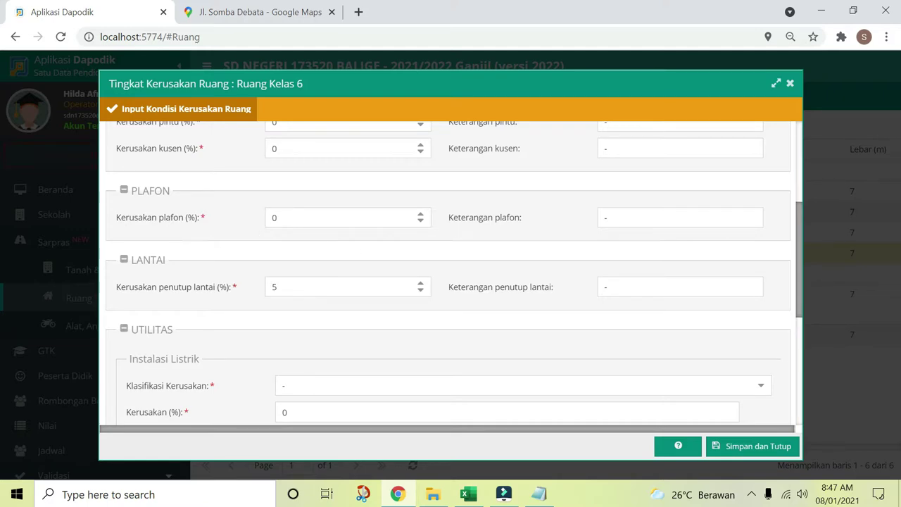
scroll(451, 275, down, 1)
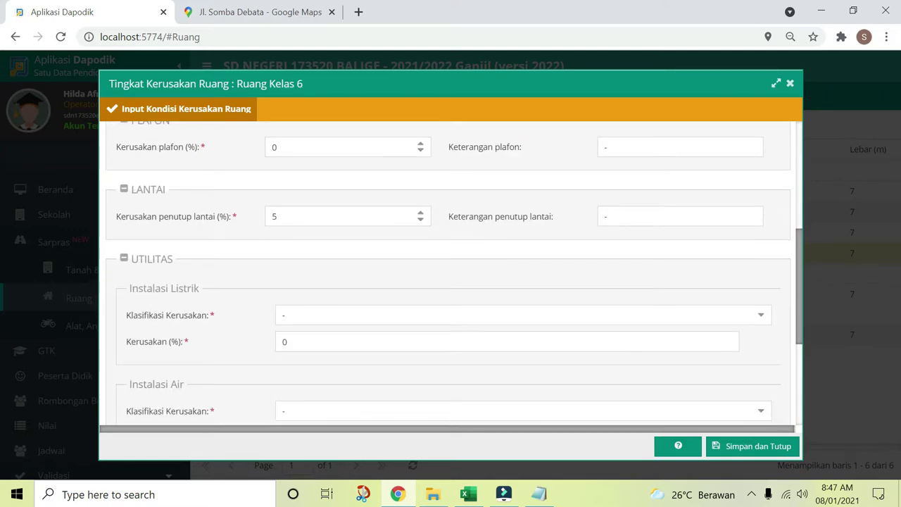
scroll(450, 274, down, 3)
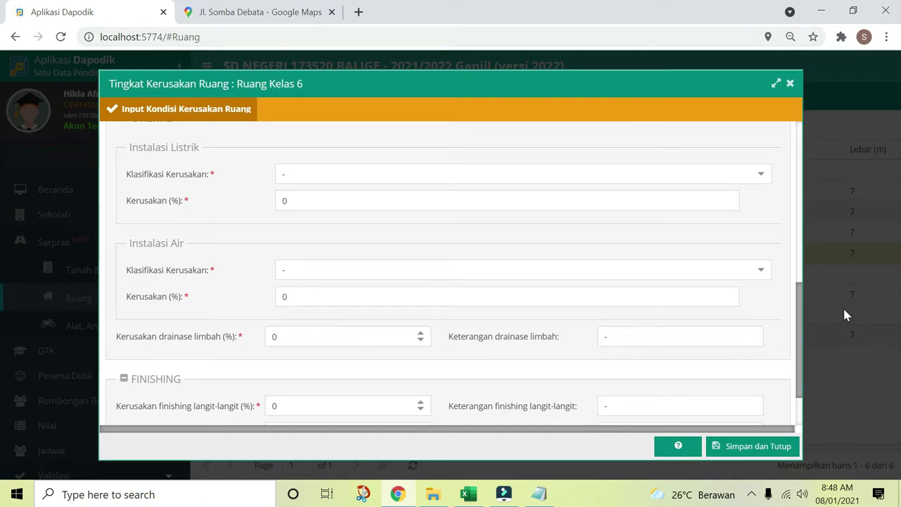
click(761, 273)
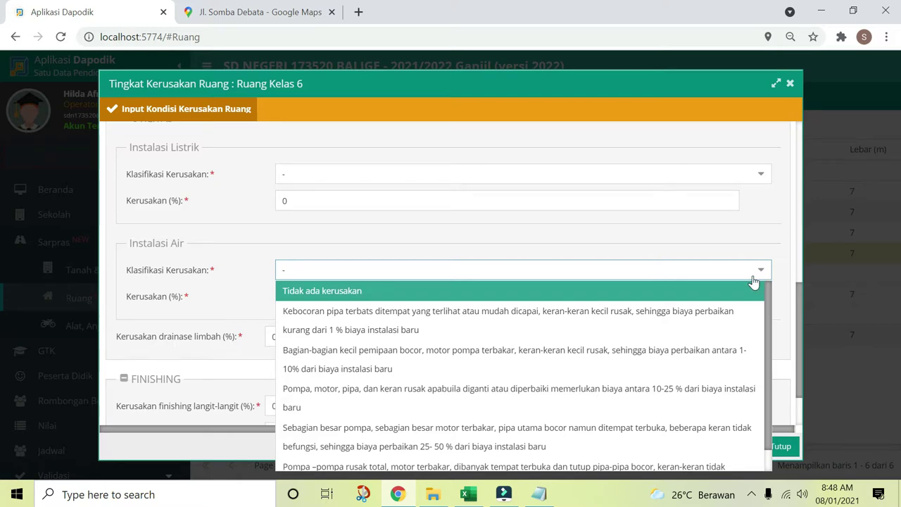
click(591, 300)
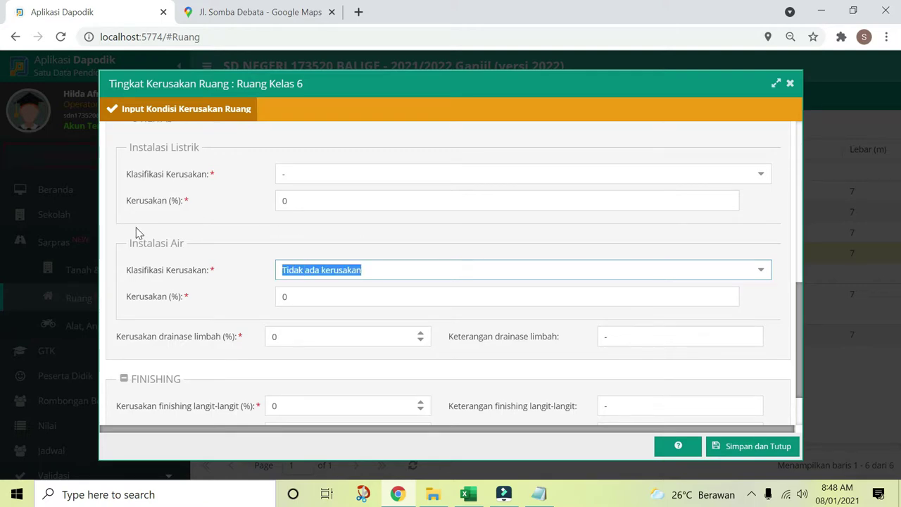
key(Down)
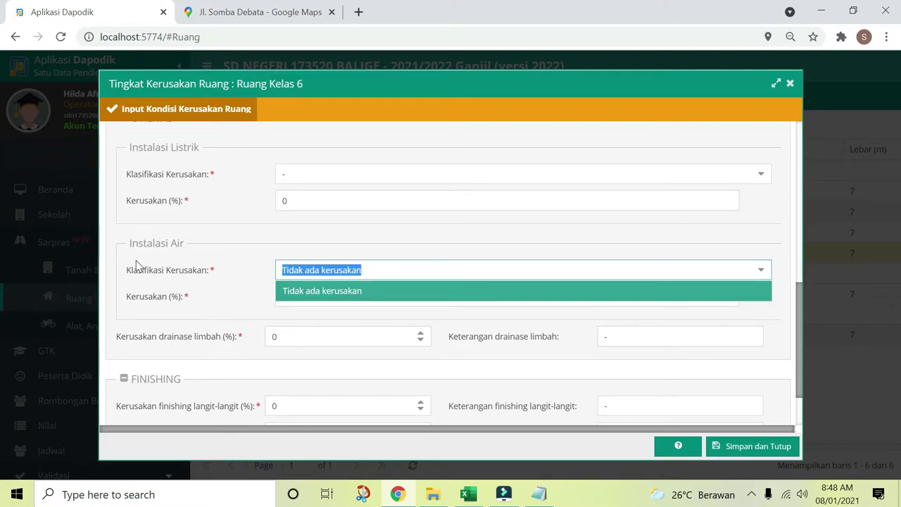
click(402, 297)
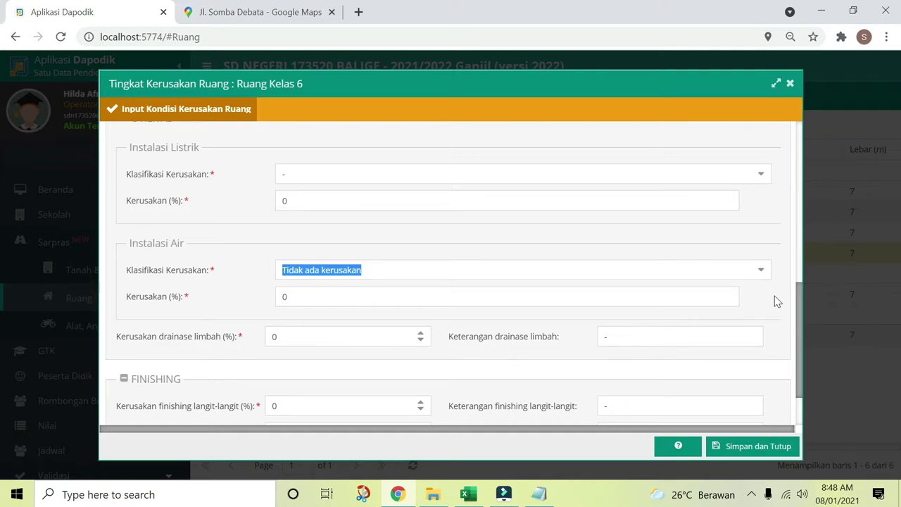
- Set Kerusakan finishing langit-langit to 4 % in the FINISHING section for Ruang Kelas 6
scroll(777, 293, down, 1)
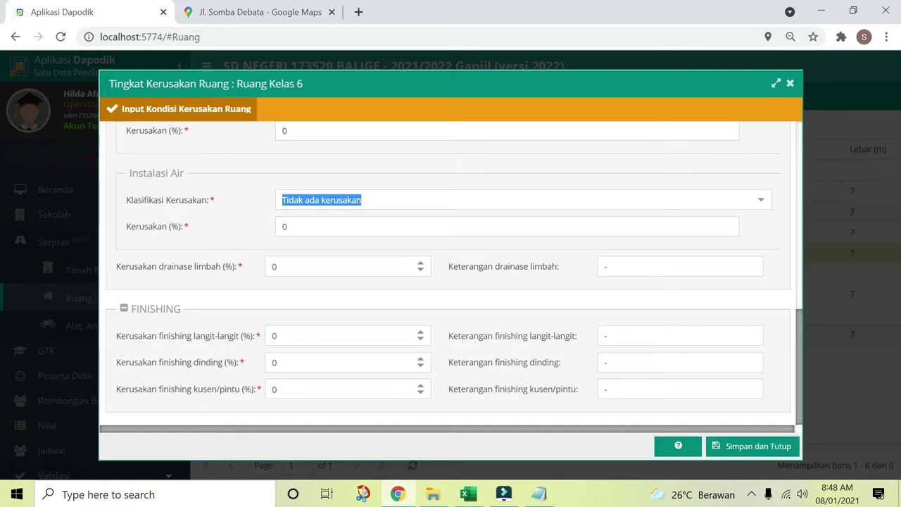
click(312, 336)
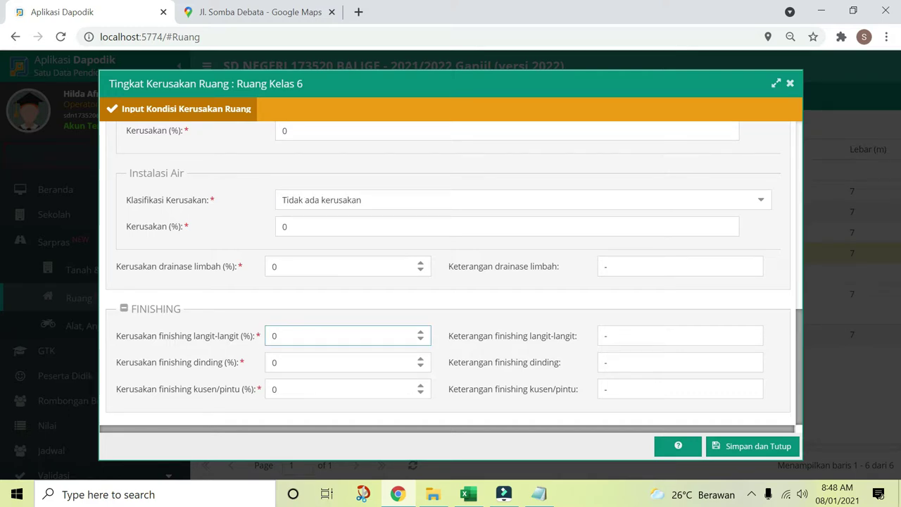
key(BackSpace)
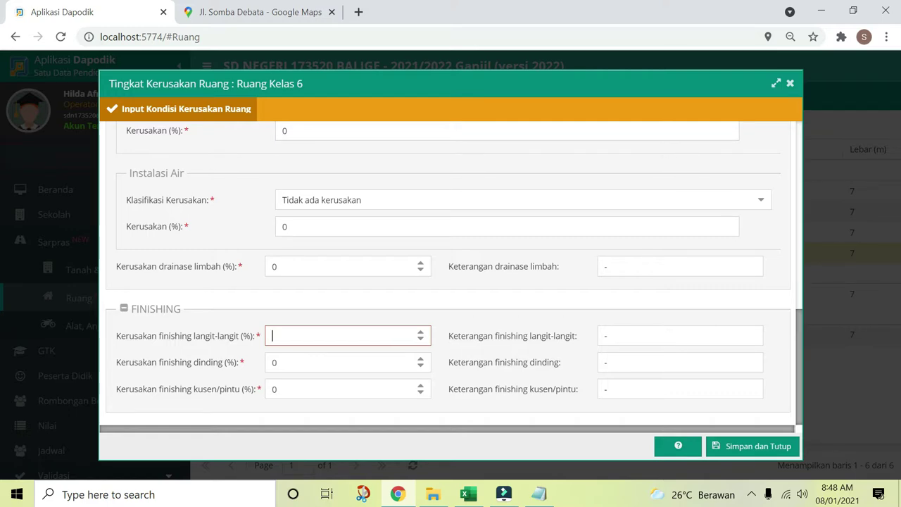
text(15)
key(BackSpace)
key(BackSpace)
text(4)
click(417, 340)
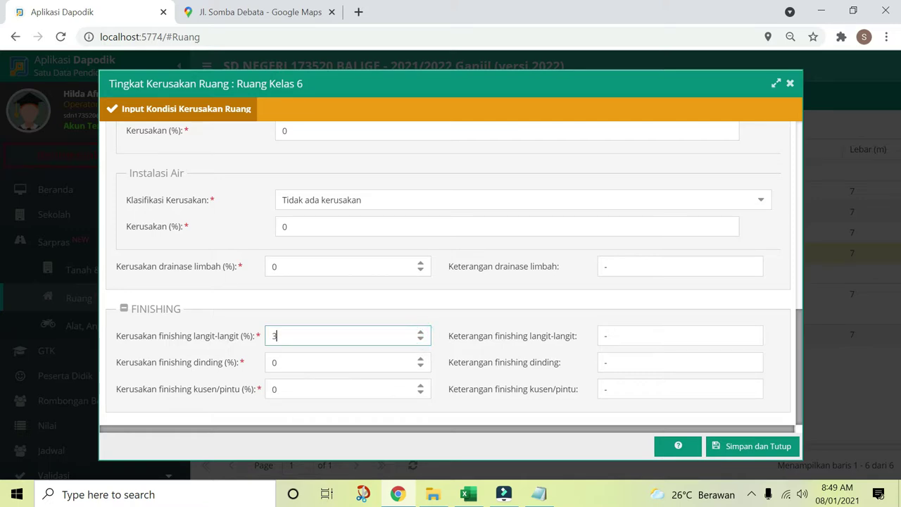
click(419, 339)
click(419, 333)
click(419, 331)
click(419, 332)
key(BackSpace)
text(0)
click(419, 333)
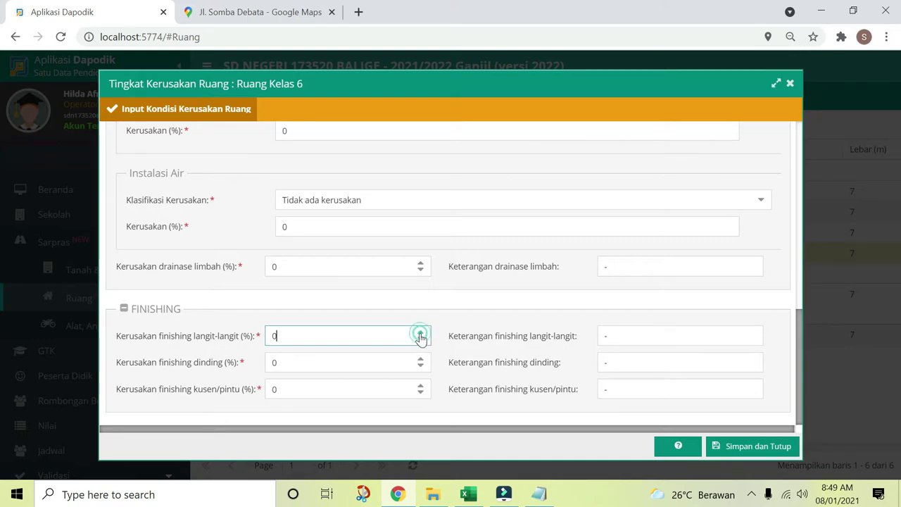
triple_click(420, 332)
click(263, 304)
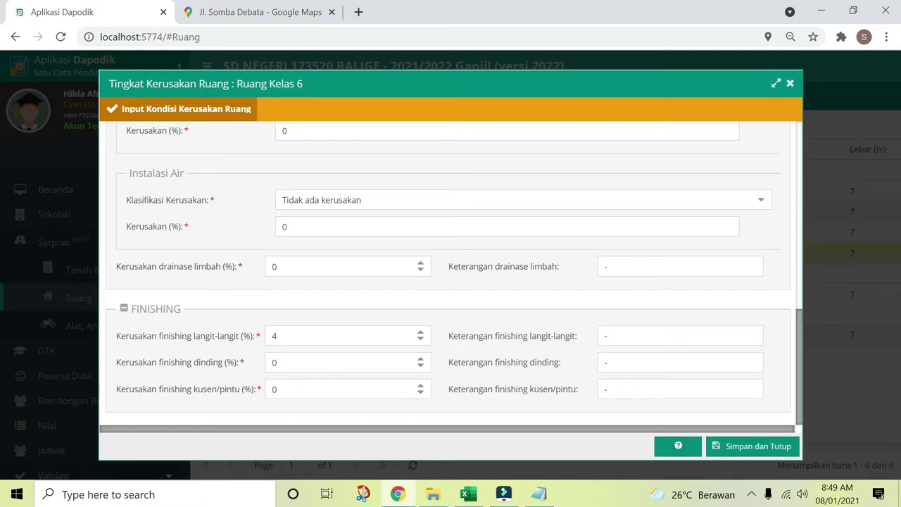
click(291, 335)
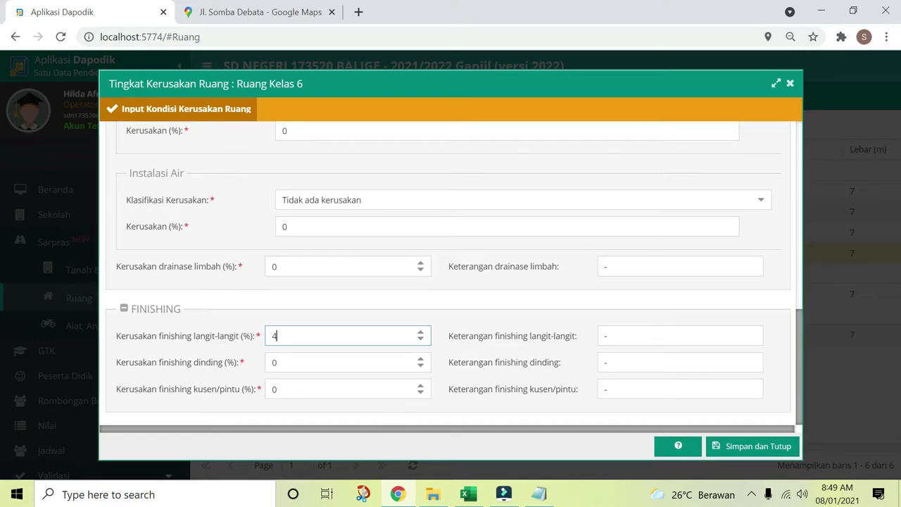
- Set both Kerusakan finishing dinding and Kerusakan finishing kusen/pintu to 4 %
click(420, 365)
text(4)
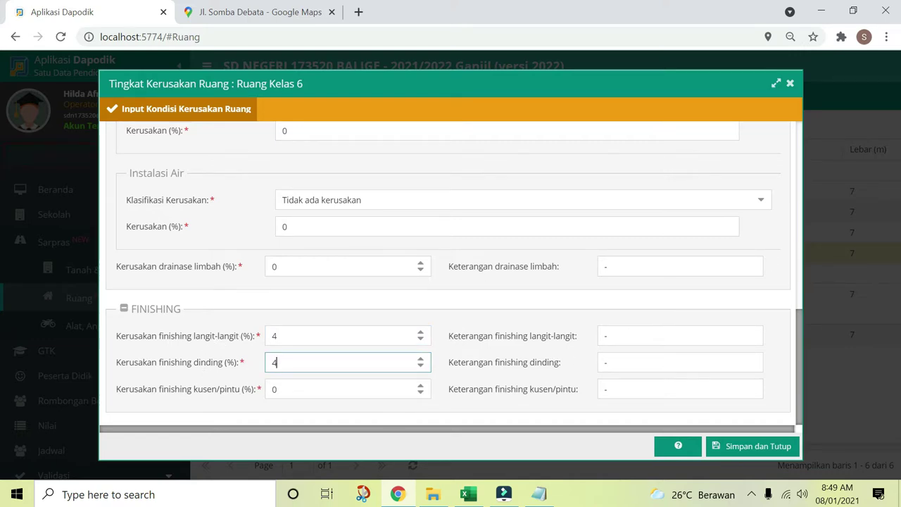
click(420, 392)
text(4)
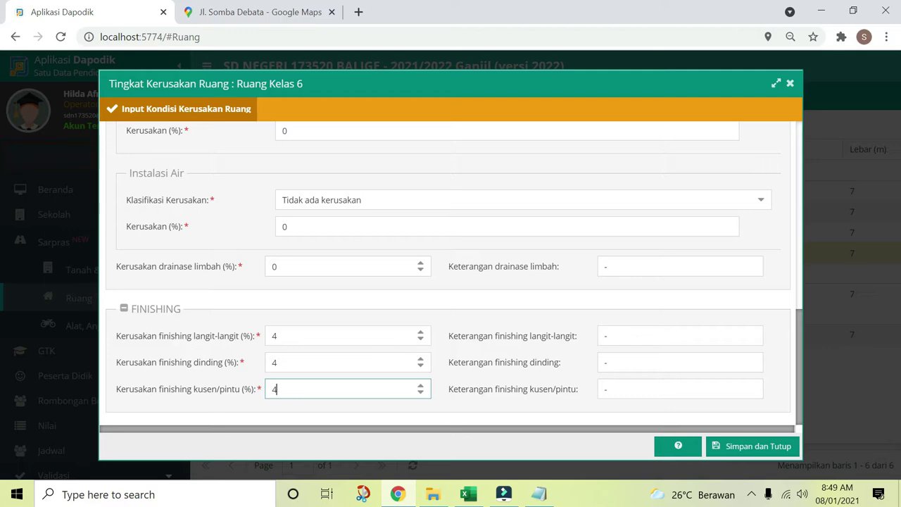
- Enter the note "cat sudah mulai memudar" for the langit-langit, dinding and kusen/pintu finishing, and save and close the form
click(535, 341)
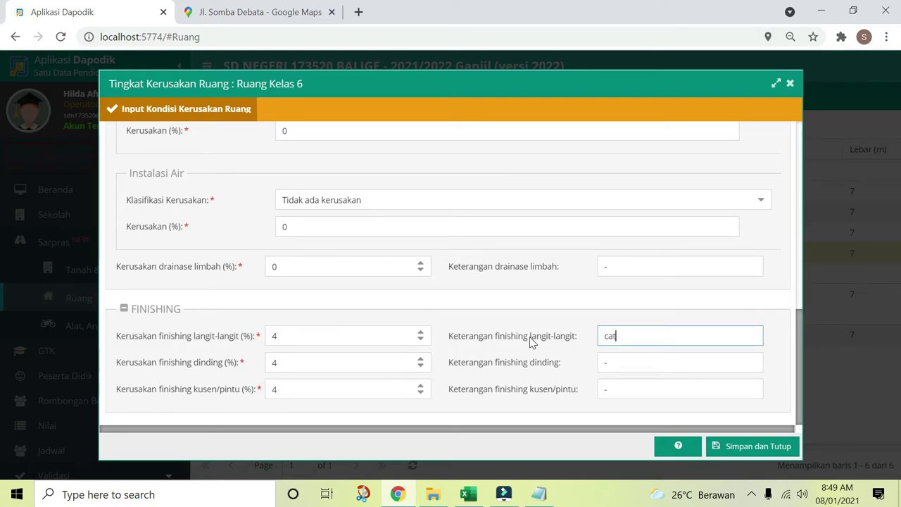
text(cat sudah mulai )
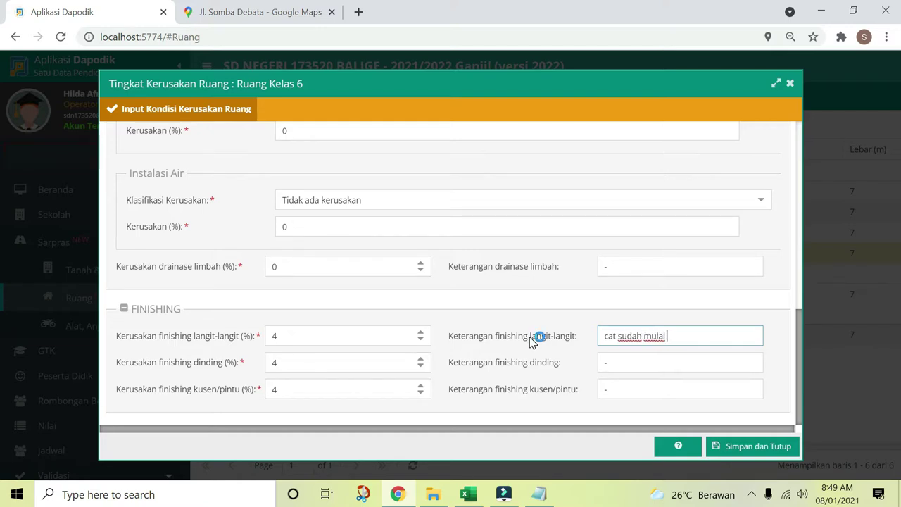
text(memudar)
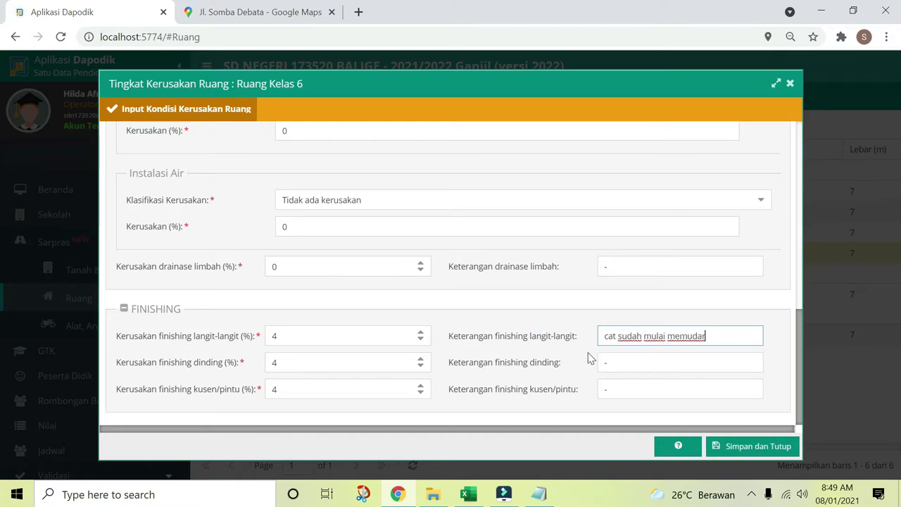
key(ctrl+a)
key(ctrl+c)
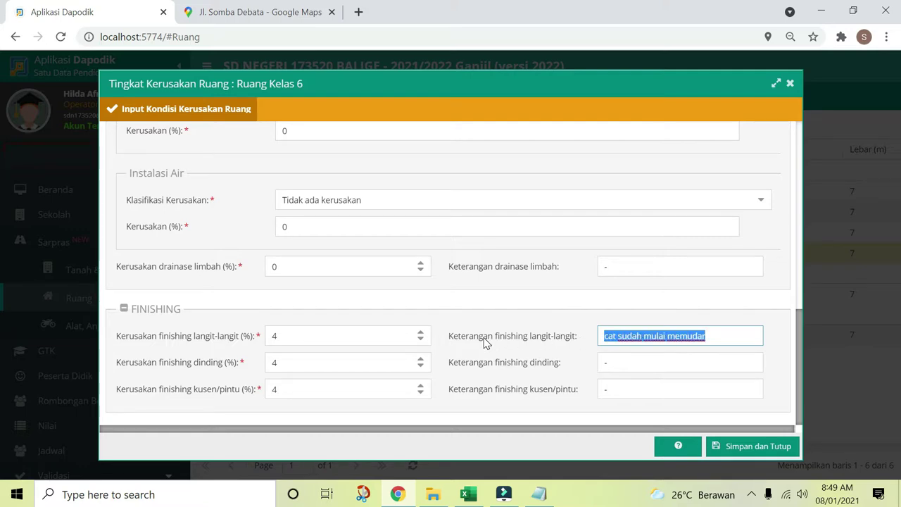
key(Tab)
key(ctrl+v)
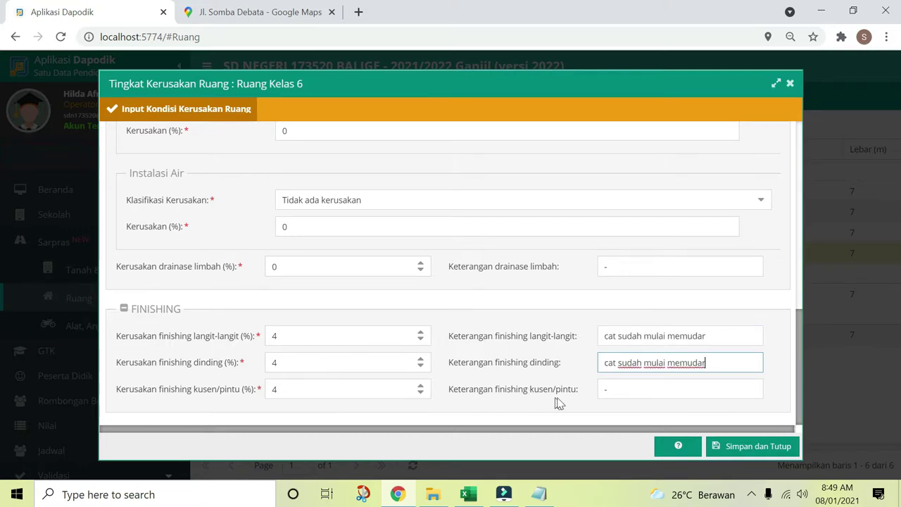
key(Tab)
key(ctrl+v)
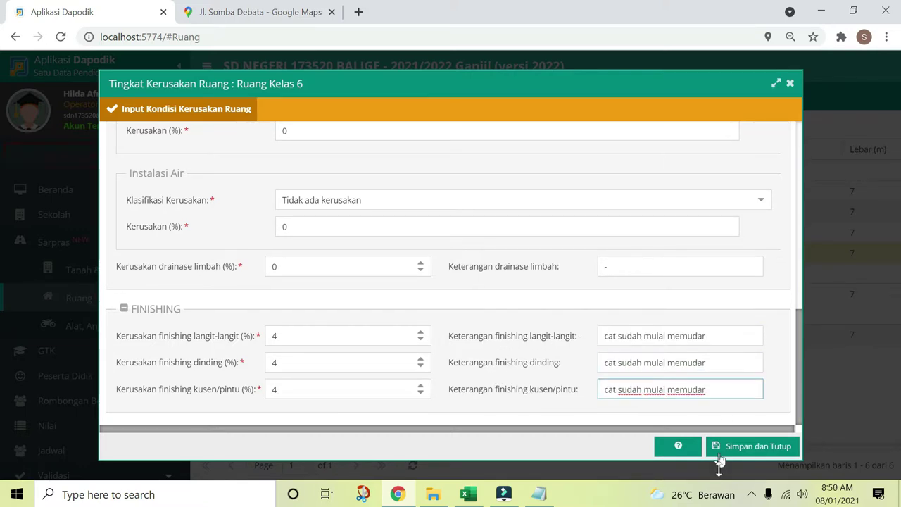
click(755, 446)
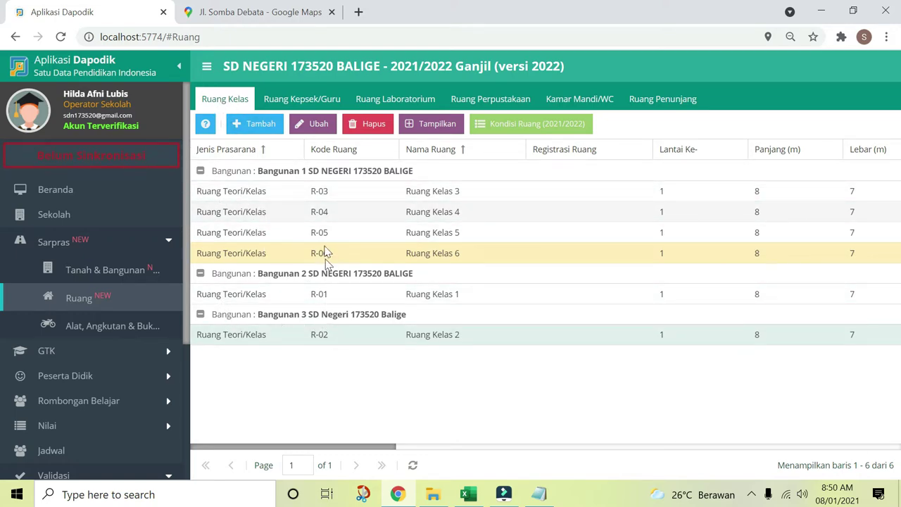
- Review the Kepsek/Guru, Laboratorium, Perpustakaan, Kamar Mandi/WC and Penunjang room lists, expanding Gedung Perpustakaan and the bathrooms' Bangunan 1
click(301, 100)
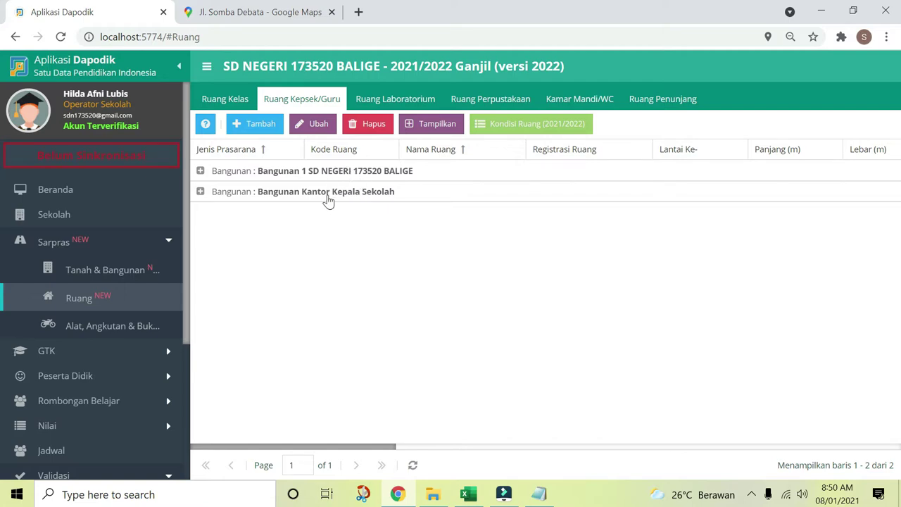
click(385, 100)
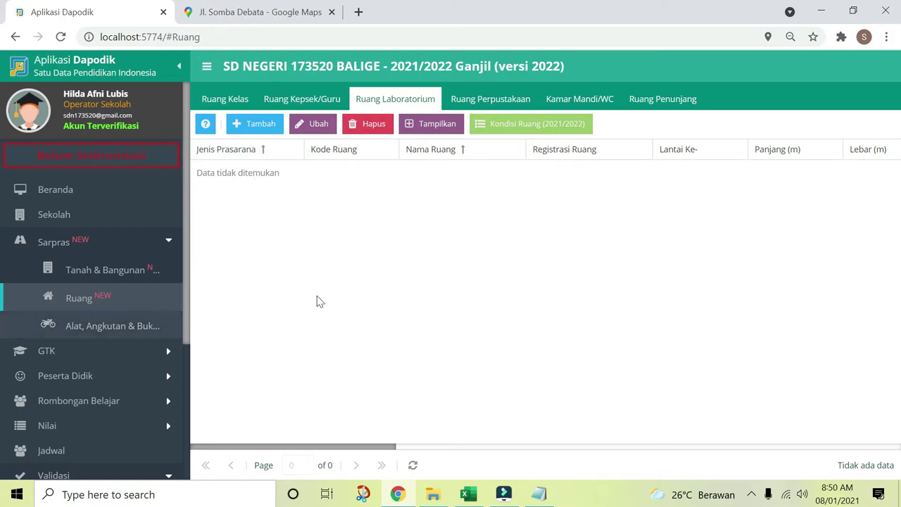
click(497, 101)
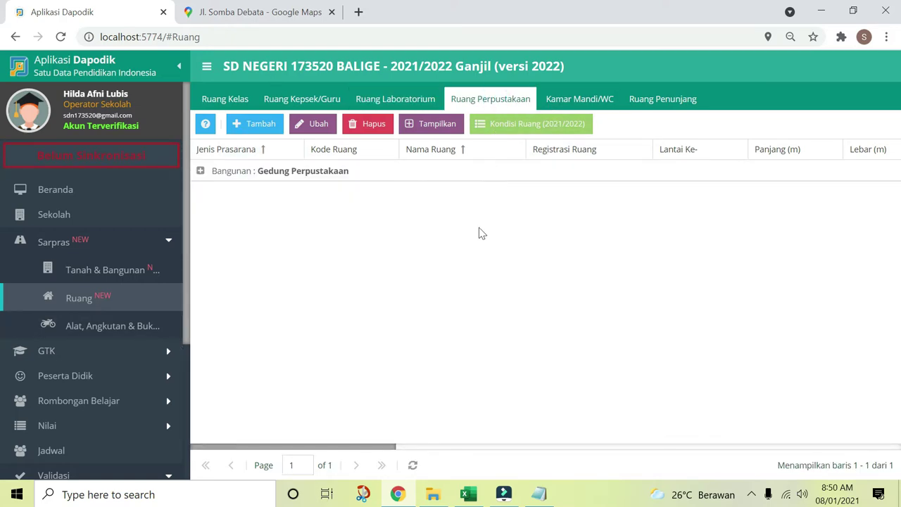
click(307, 174)
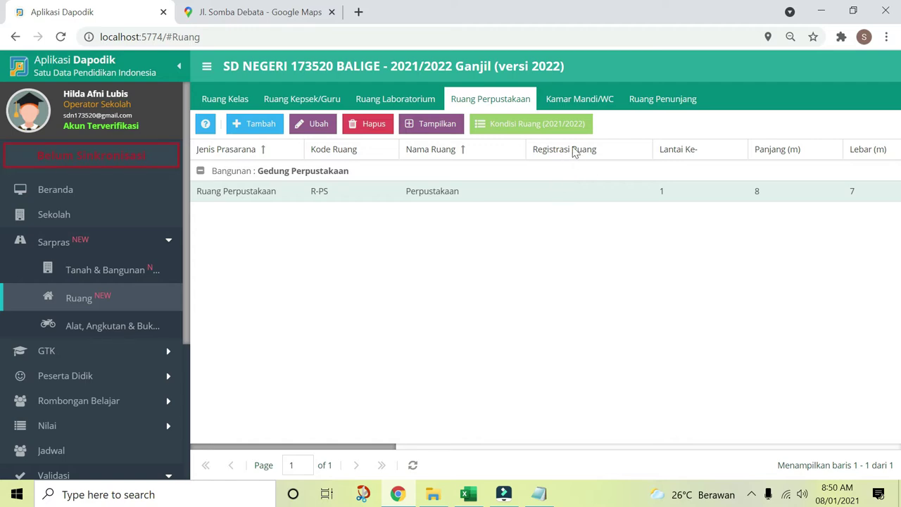
click(583, 100)
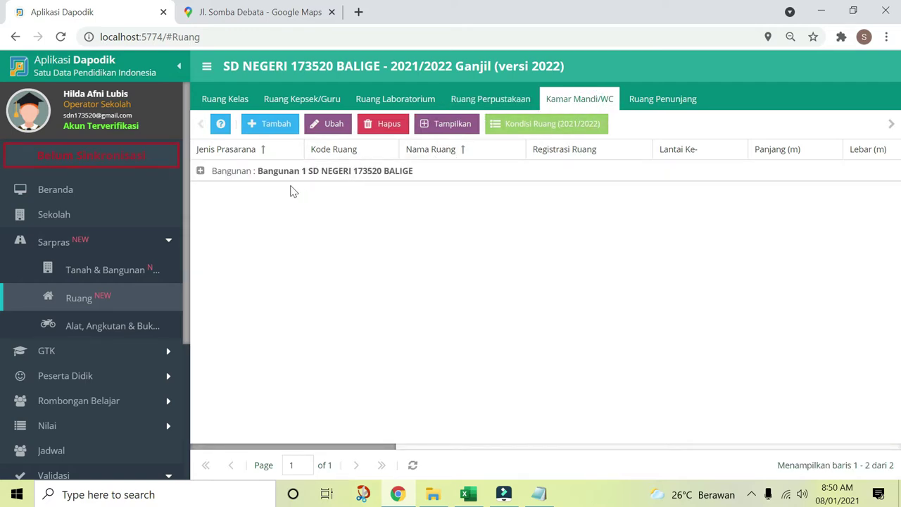
click(298, 178)
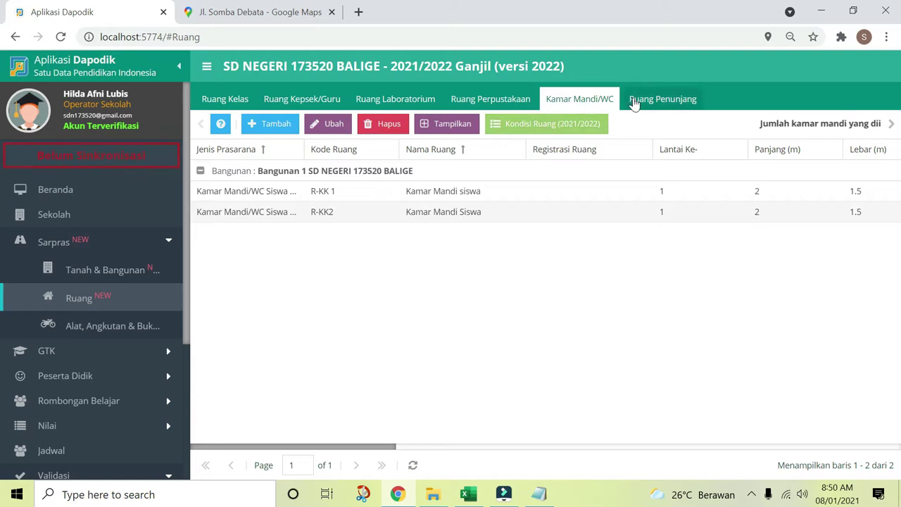
click(633, 102)
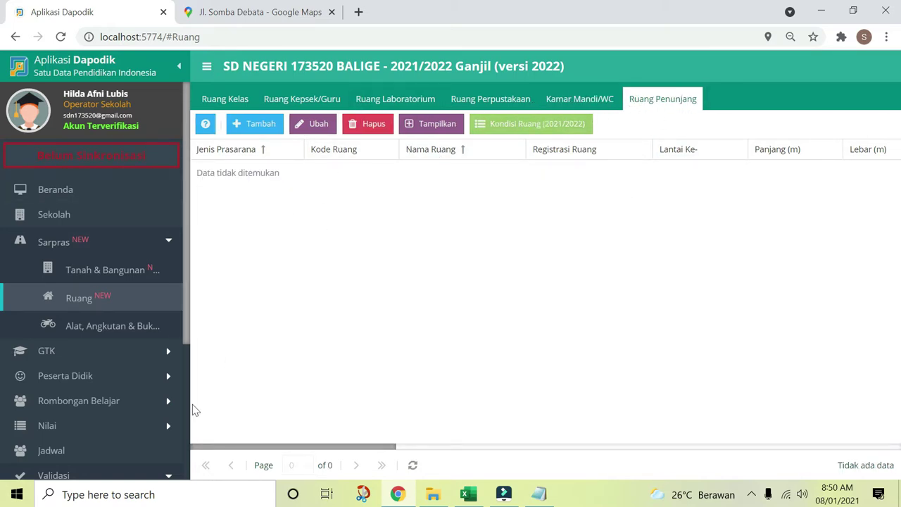
- Open Validasi Lokal and refresh the Sarpras validation results
click(73, 475)
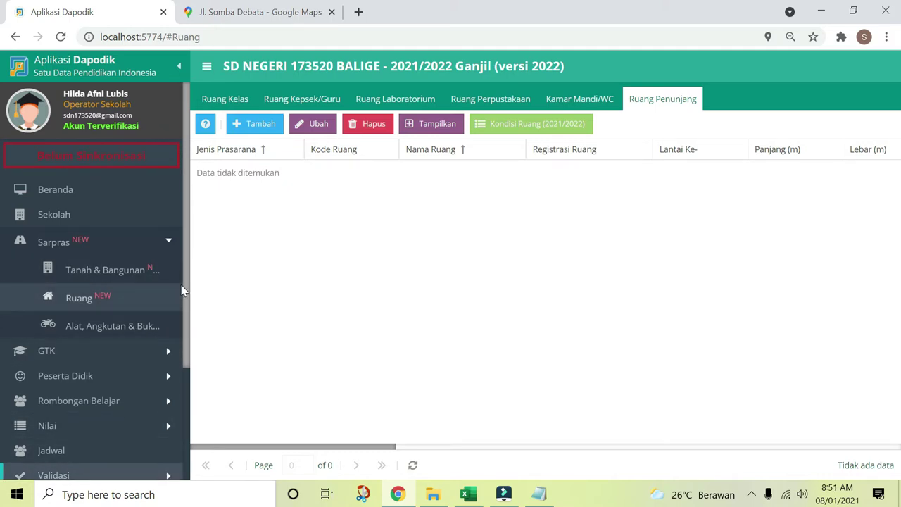
scroll(181, 289, down, 2)
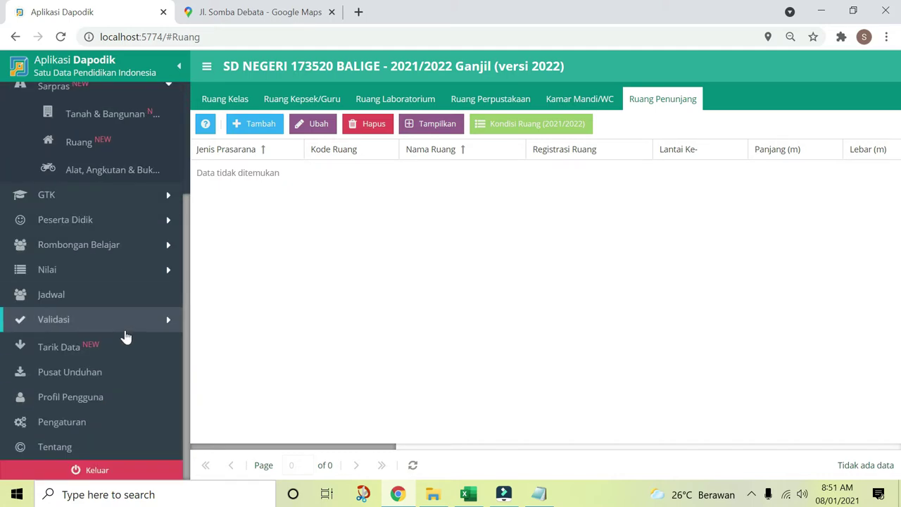
click(108, 326)
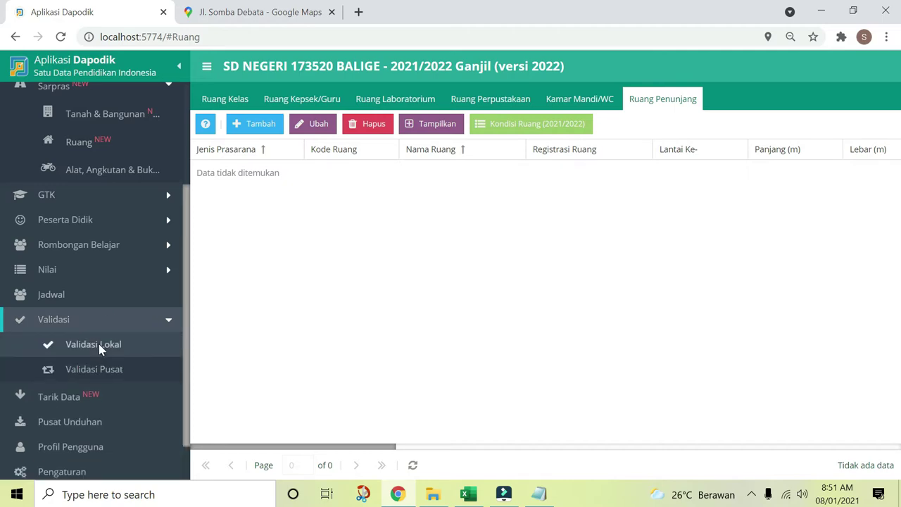
click(98, 343)
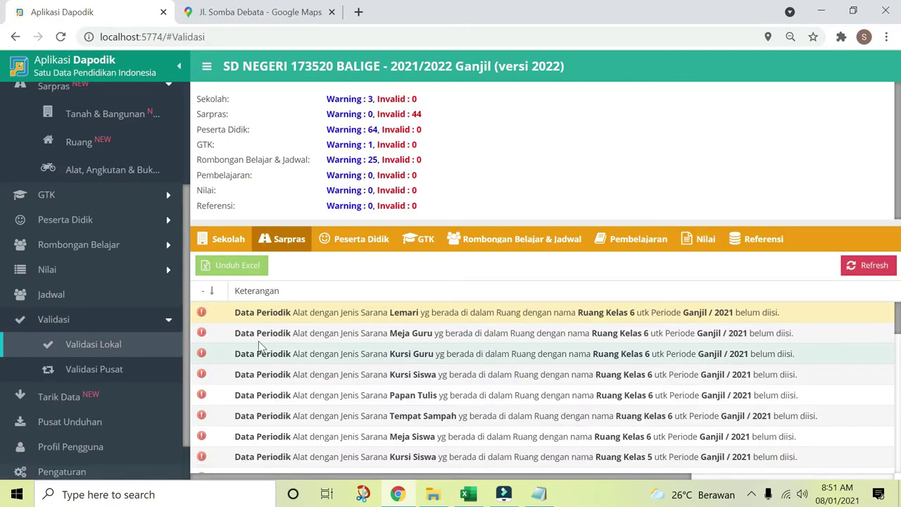
click(879, 271)
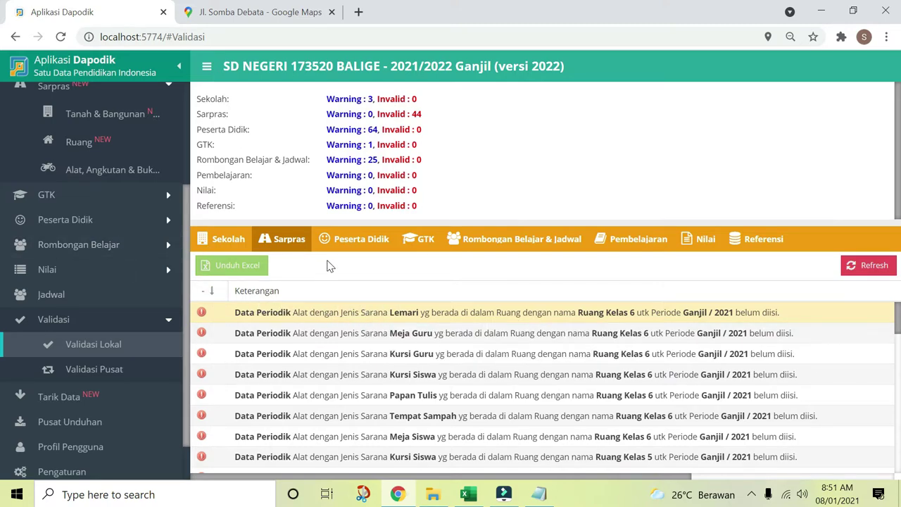
- Open the Alat list under Alat, Angkutan & Buku and choose Ruang Kelas 6 in Bangunan 1 as the room
scroll(146, 280, up, 3)
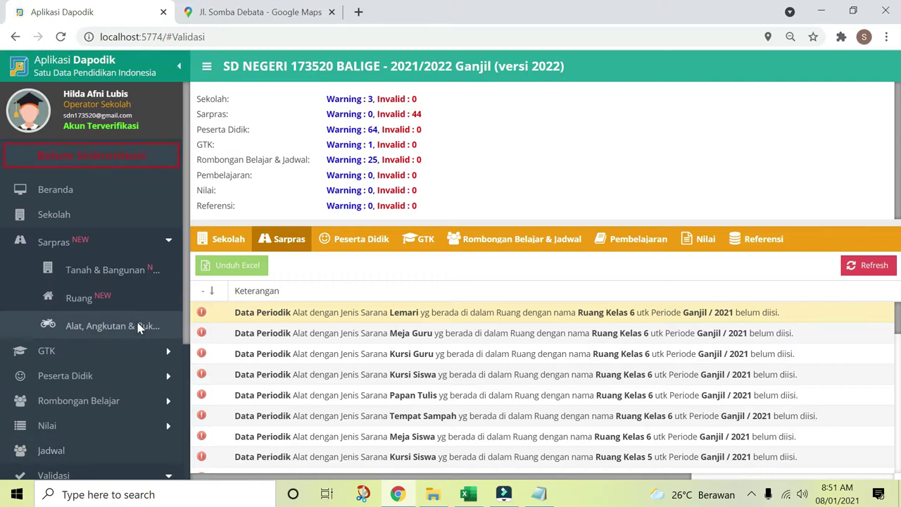
click(82, 329)
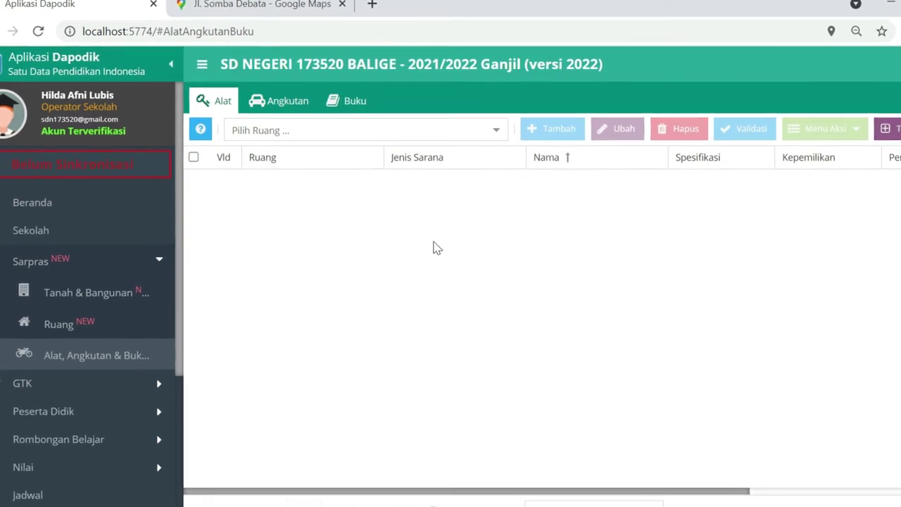
click(505, 129)
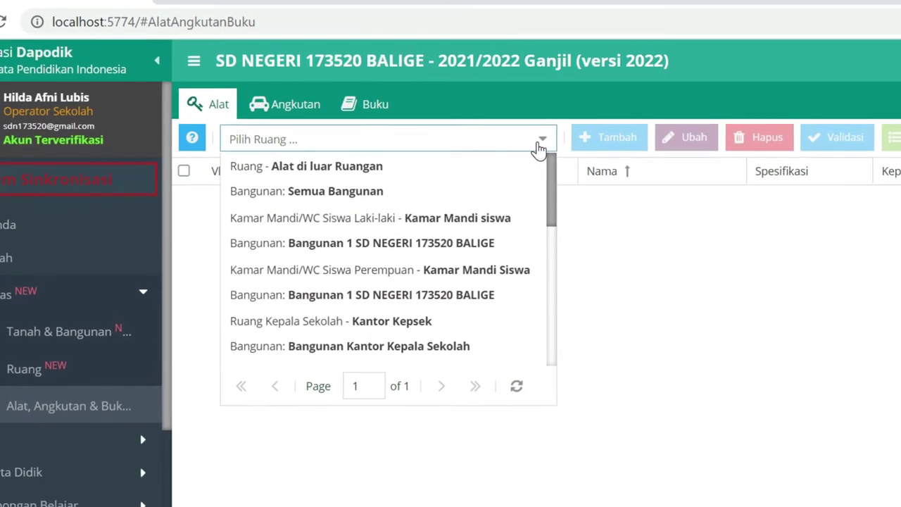
click(524, 134)
click(549, 139)
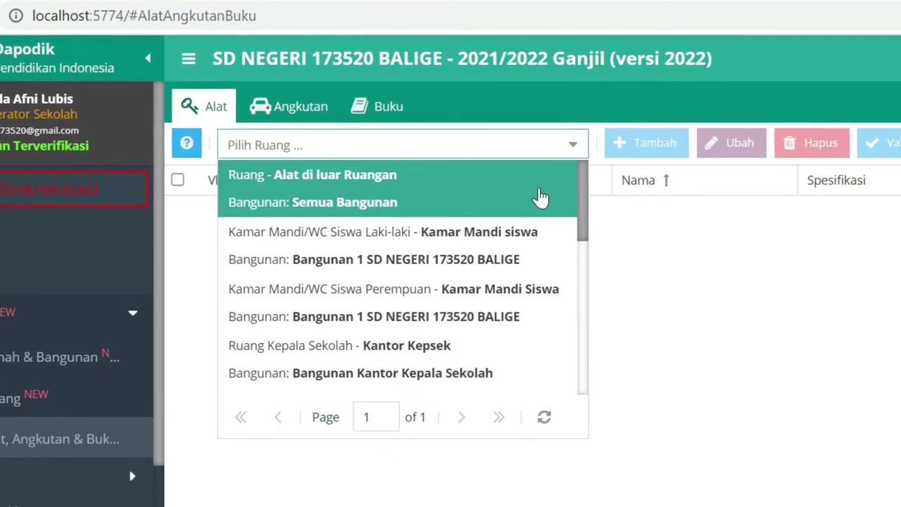
scroll(487, 240, down, 1)
scroll(511, 257, down, 5)
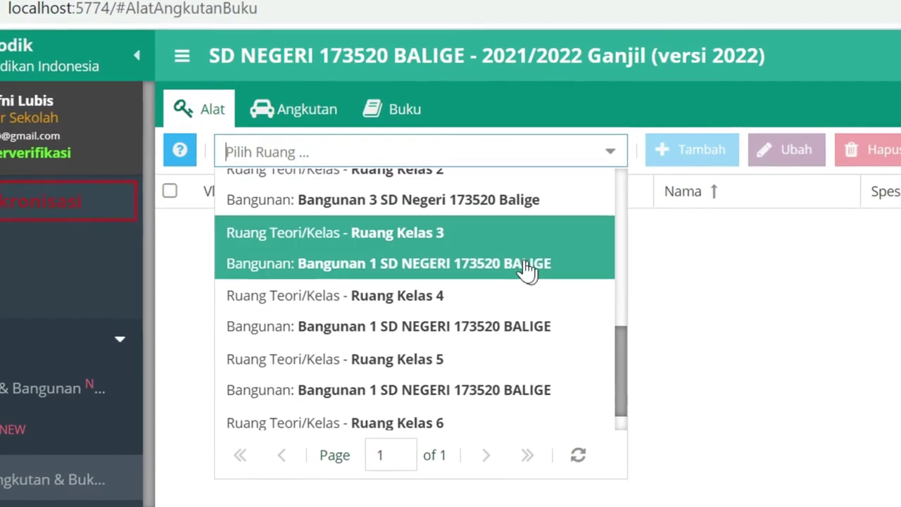
scroll(527, 266, down, 1)
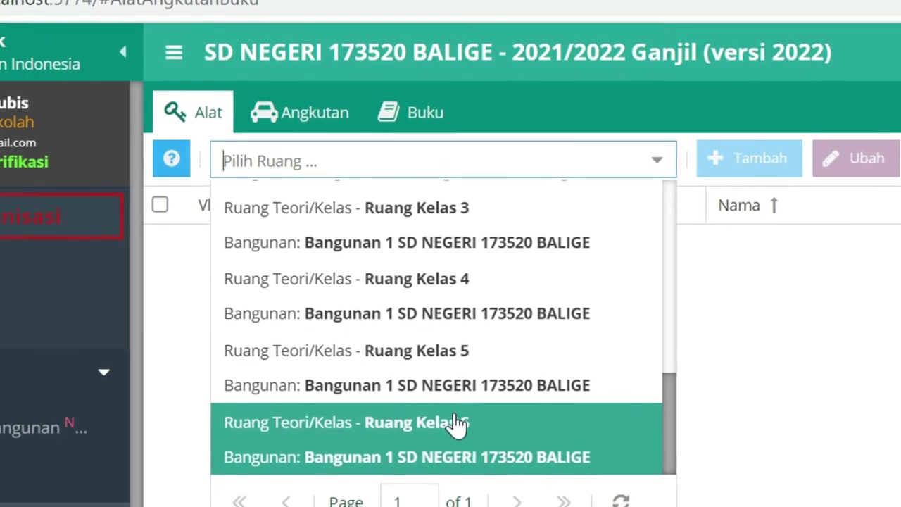
click(470, 442)
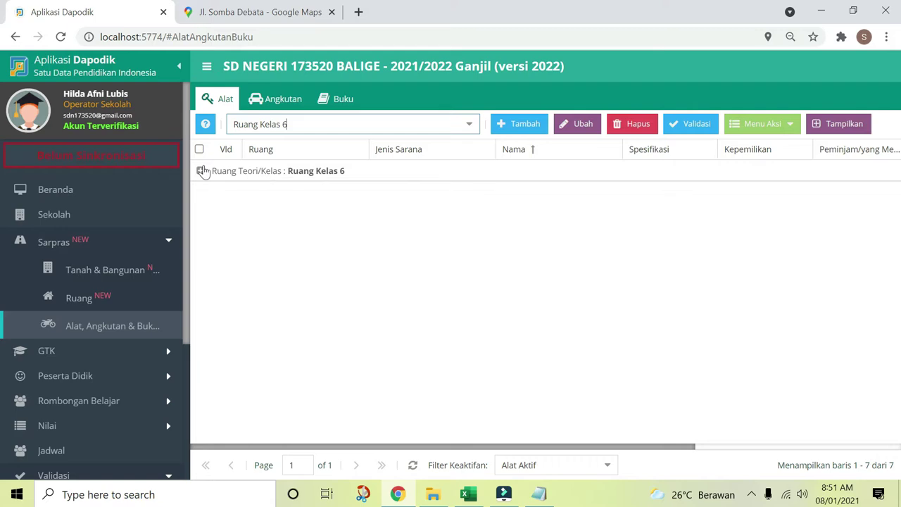
- Expand the Ruang Kelas 6 equipment list and save Kursi Guru's 2021/2022 periodic data with Jumlah laik set to 1
click(201, 172)
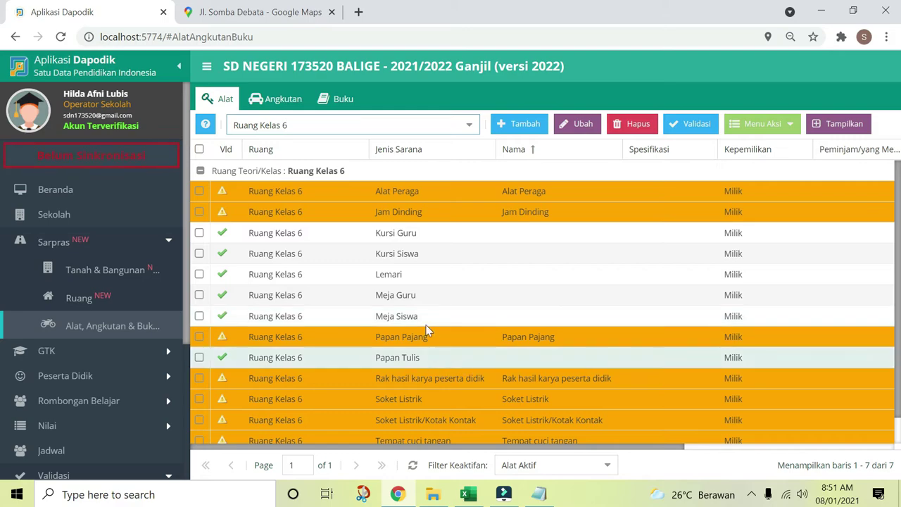
click(493, 233)
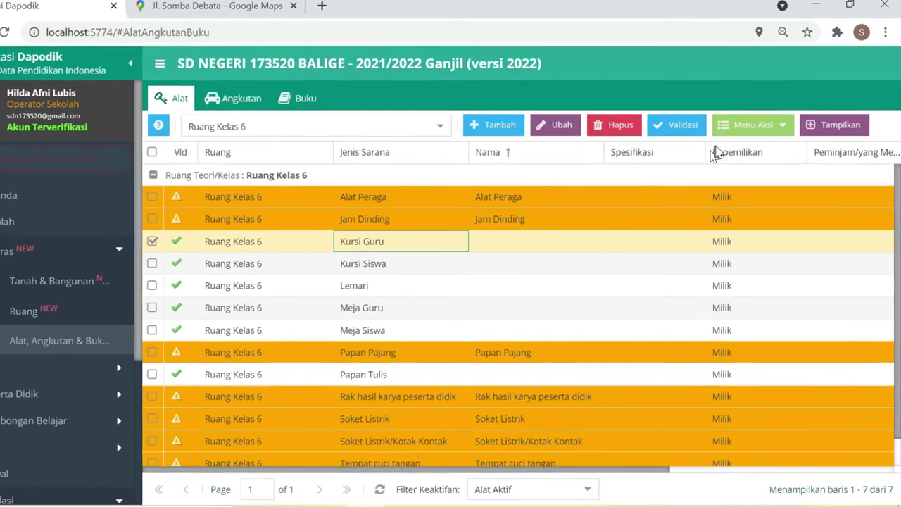
click(745, 128)
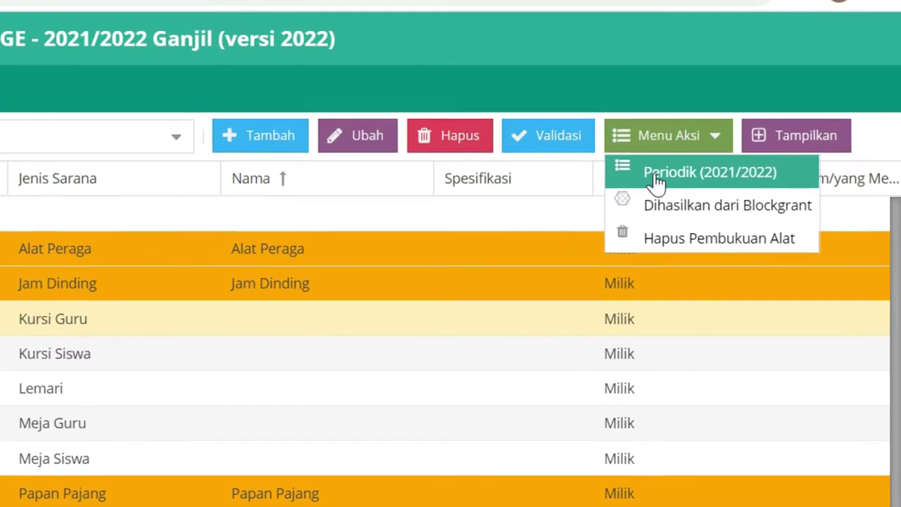
click(656, 181)
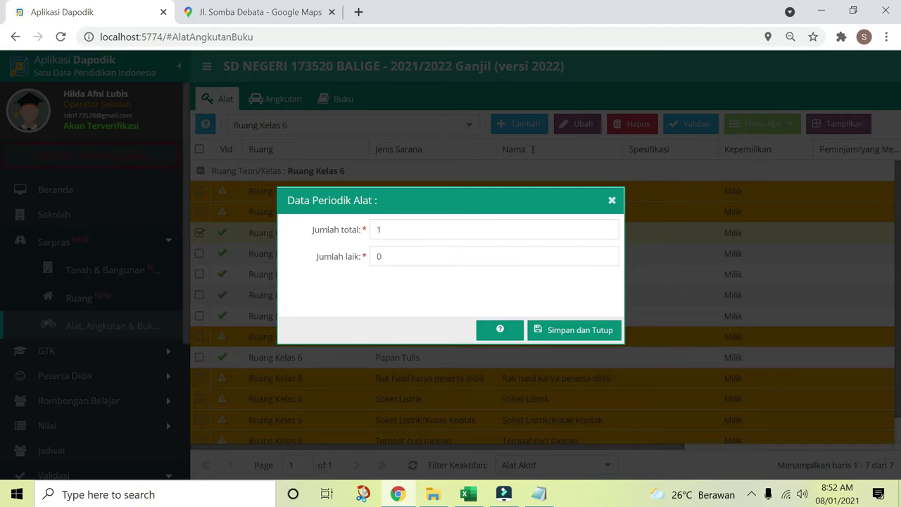
drag(435, 197, 534, 205)
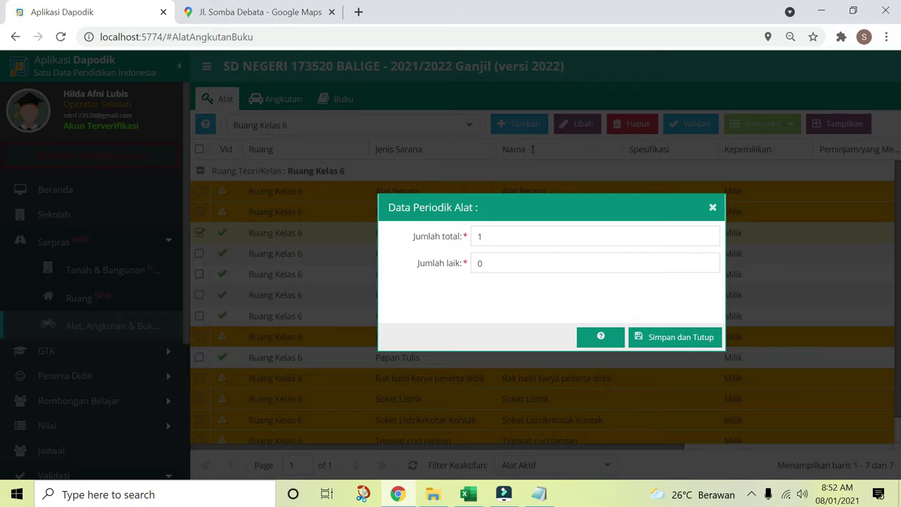
drag(573, 204, 585, 291)
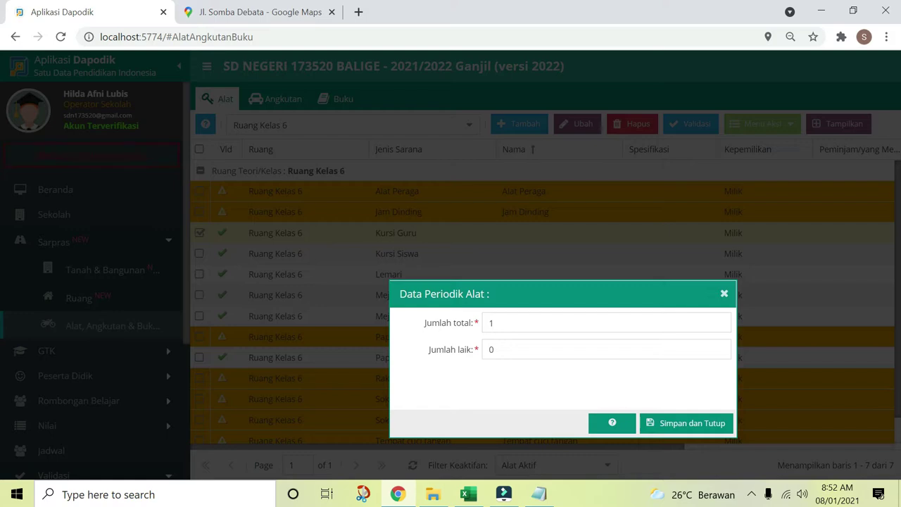
click(500, 322)
key(Tab)
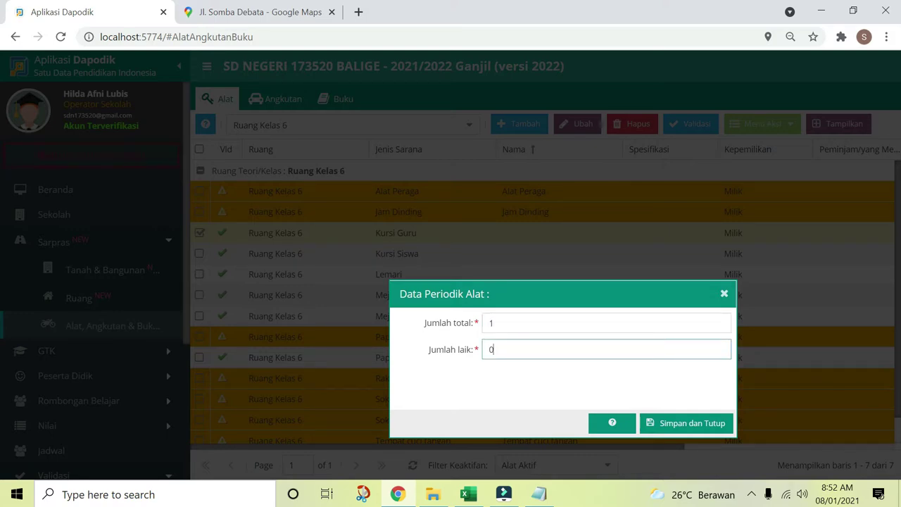
text(1)
click(680, 423)
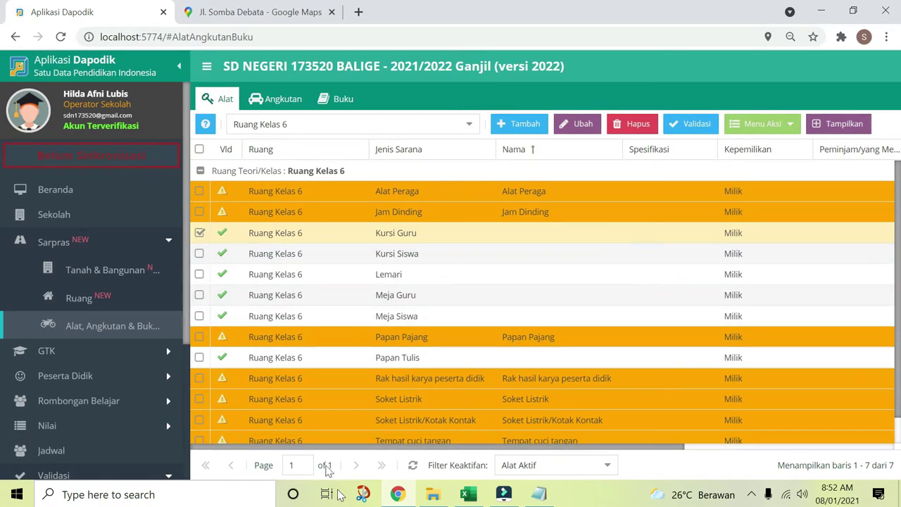
- Save the 2021/2022 periodic data for Kursi Siswa with Jumlah total 25 and Jumlah laik 23
click(440, 255)
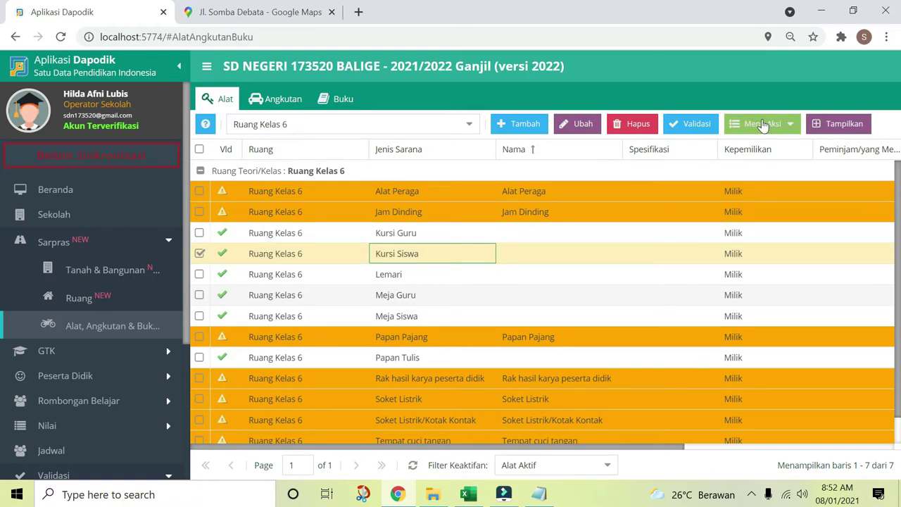
click(764, 125)
click(773, 146)
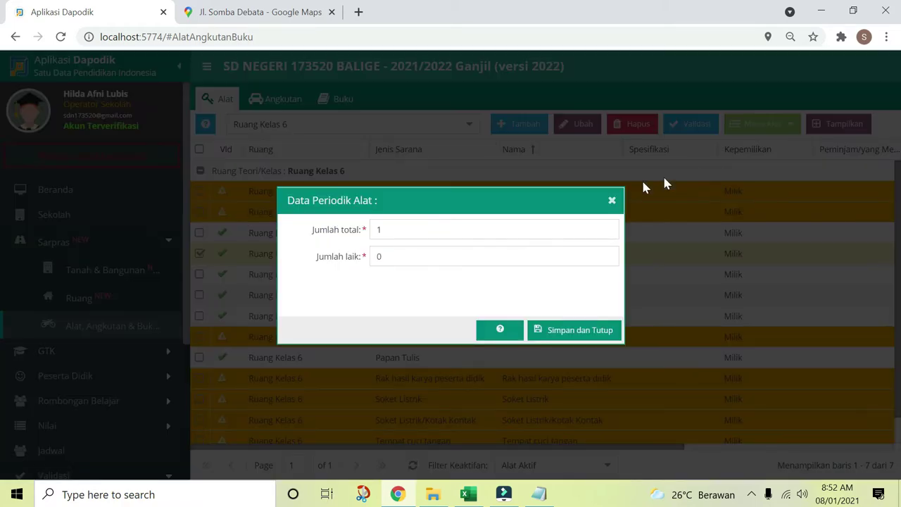
click(402, 230)
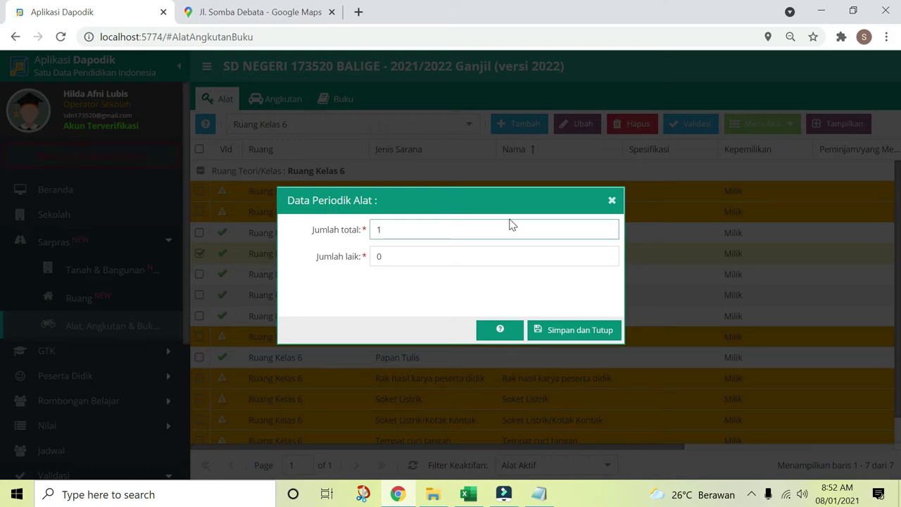
key(BackSpace)
click(498, 259)
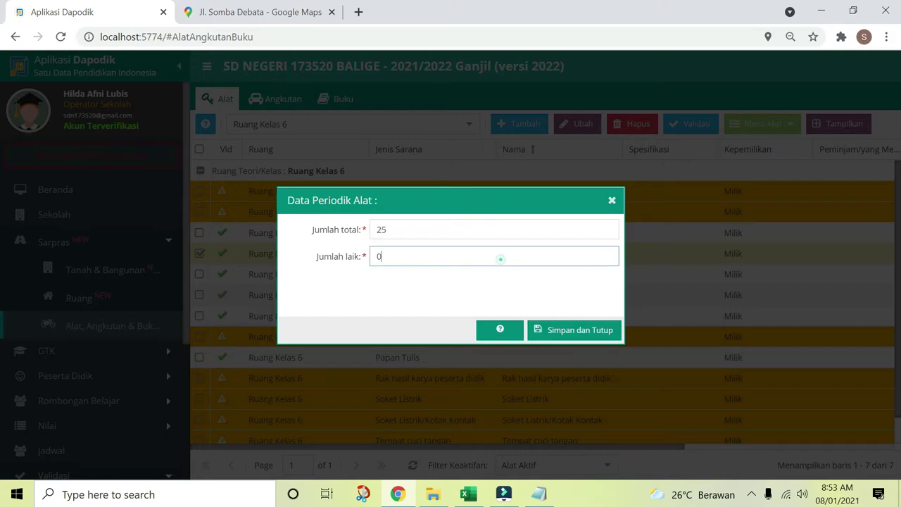
key(BackSpace)
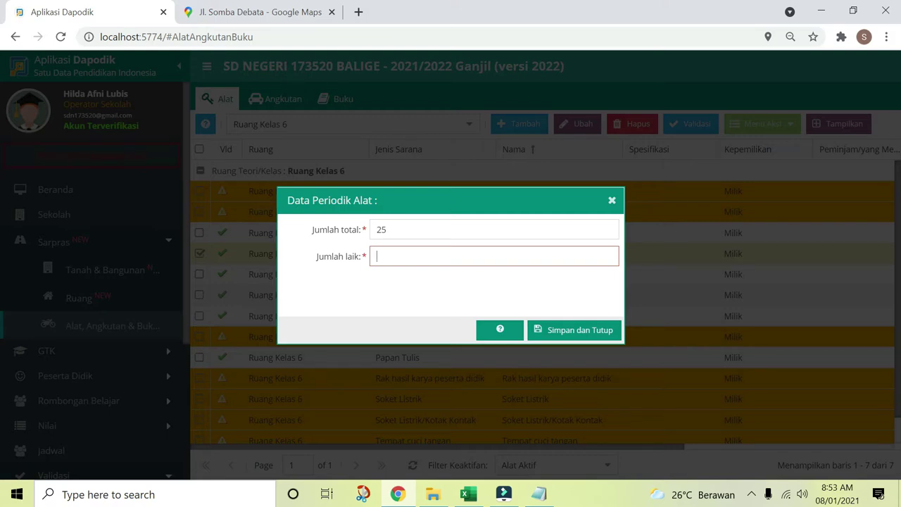
text(23)
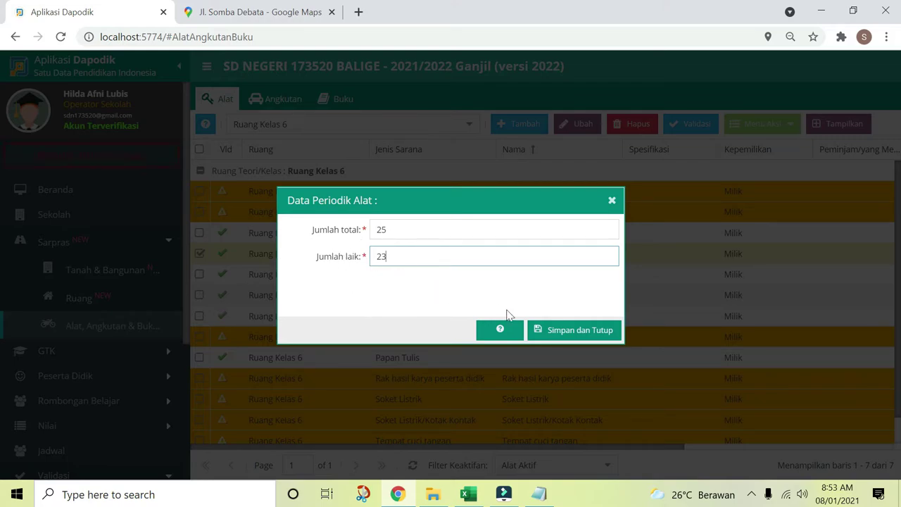
click(581, 335)
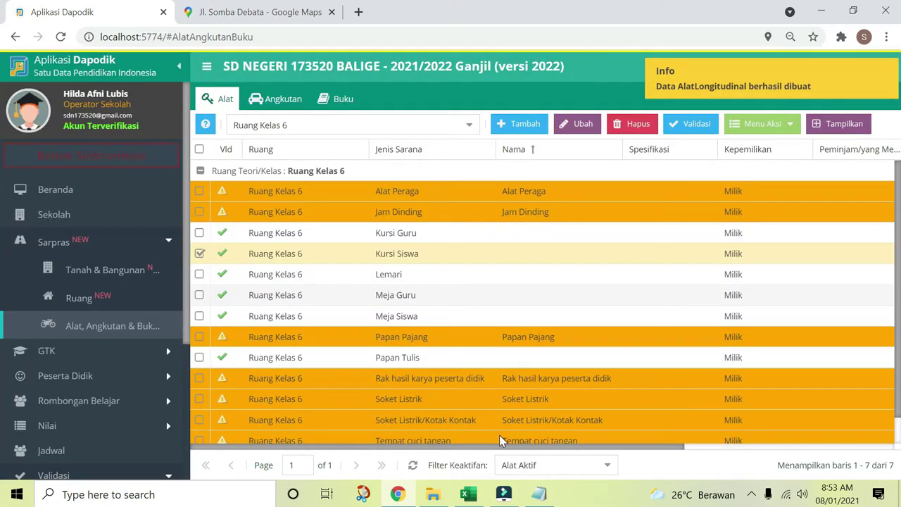
- Set Jumlah laik to 1 in the 2021/2022 periodic data for Lemari, and save and close the form
drag(499, 446, 676, 447)
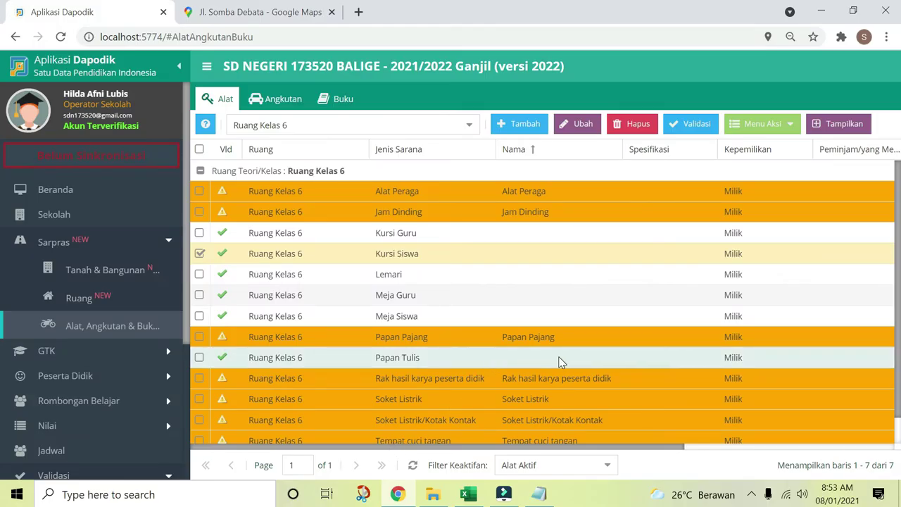
click(626, 275)
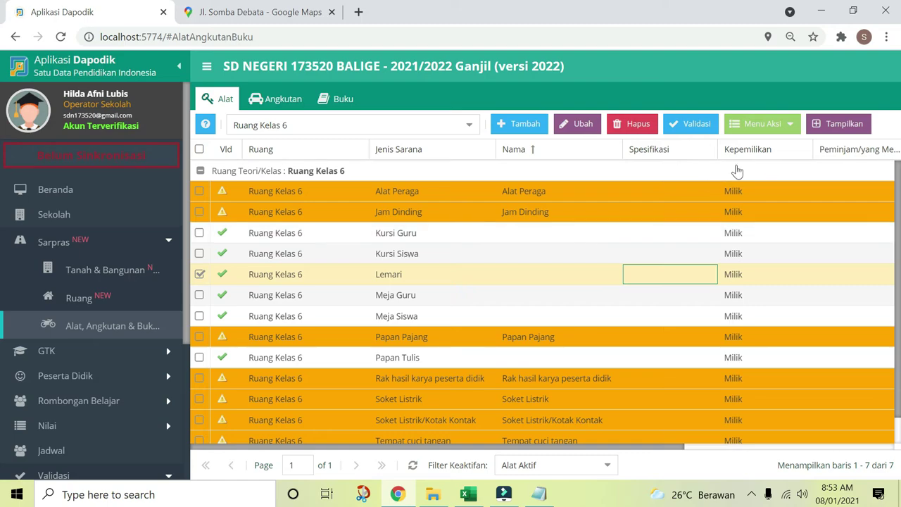
click(773, 124)
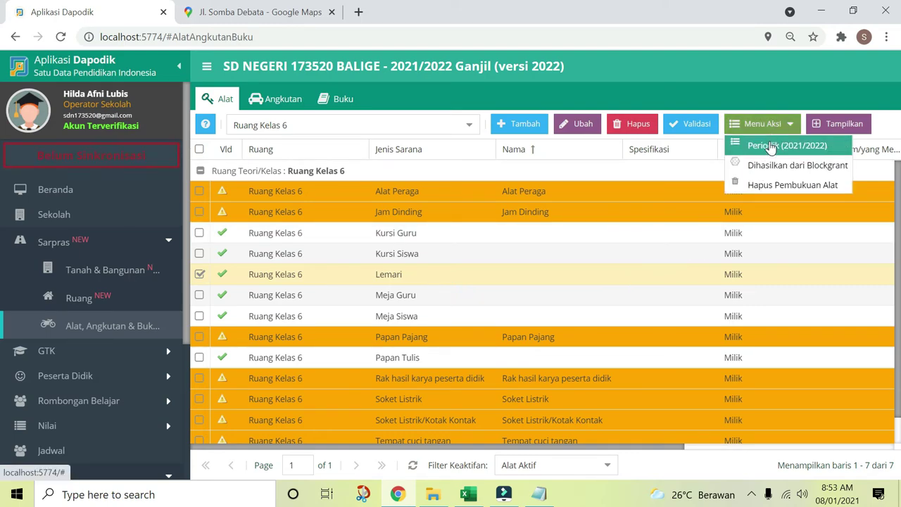
click(772, 147)
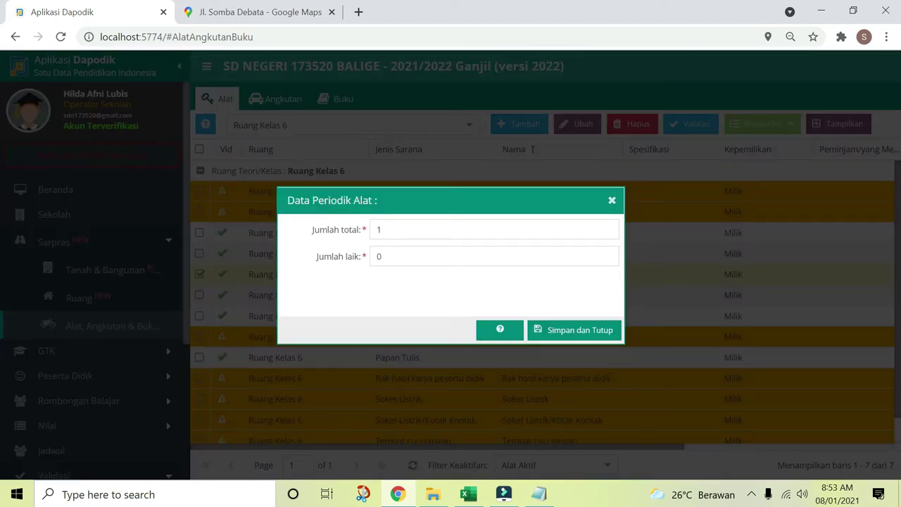
click(395, 229)
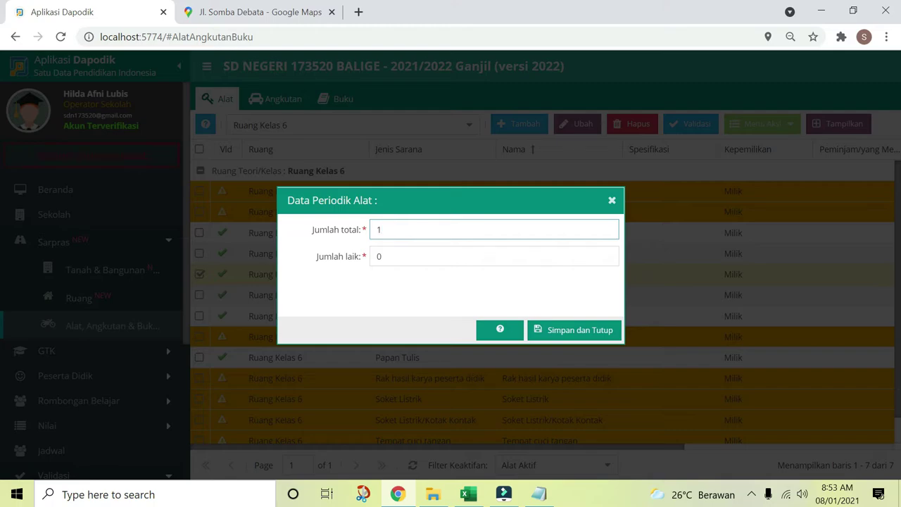
click(395, 255)
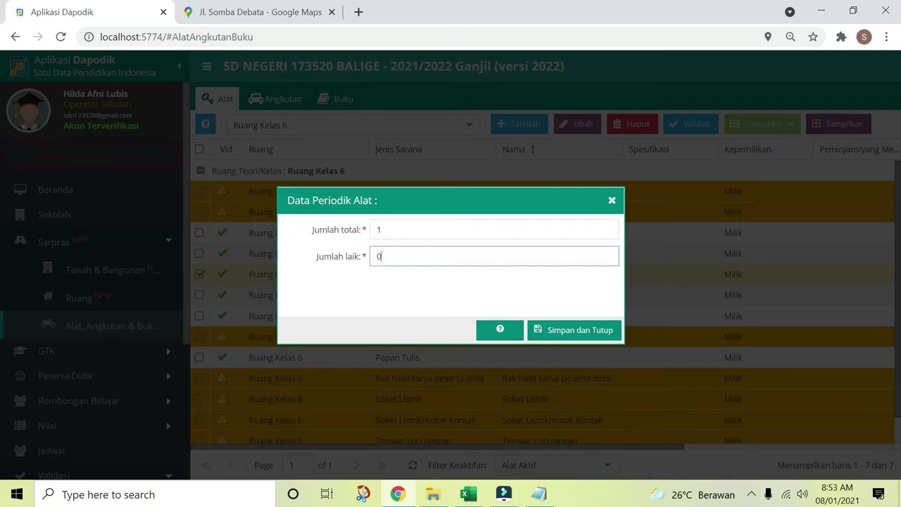
key(BackSpace)
text(1)
click(569, 331)
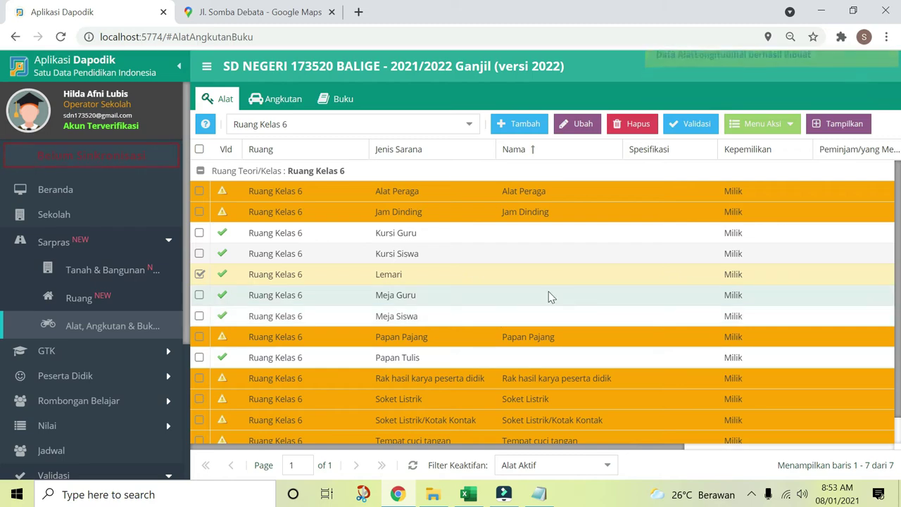
- Enter 1 as Jumlah laik in Meja Guru's 2021/2022 periodic data, and save and close the form
click(548, 291)
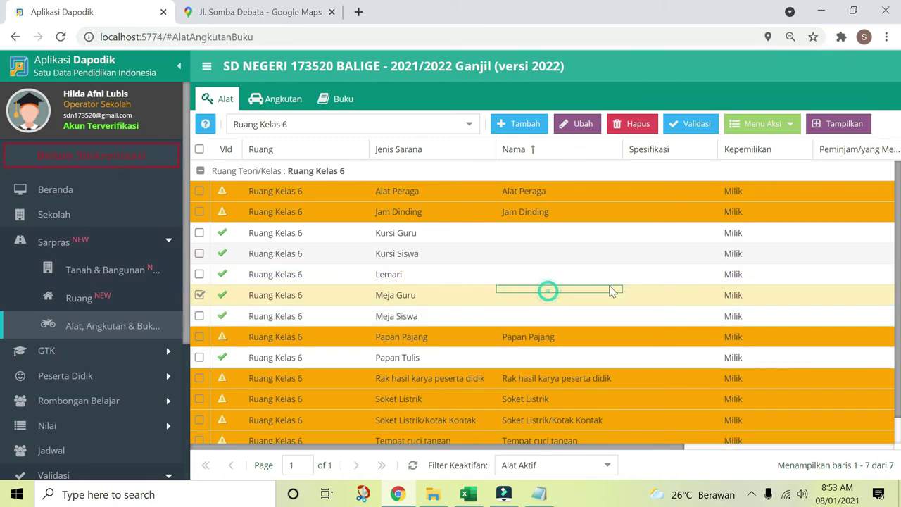
click(759, 124)
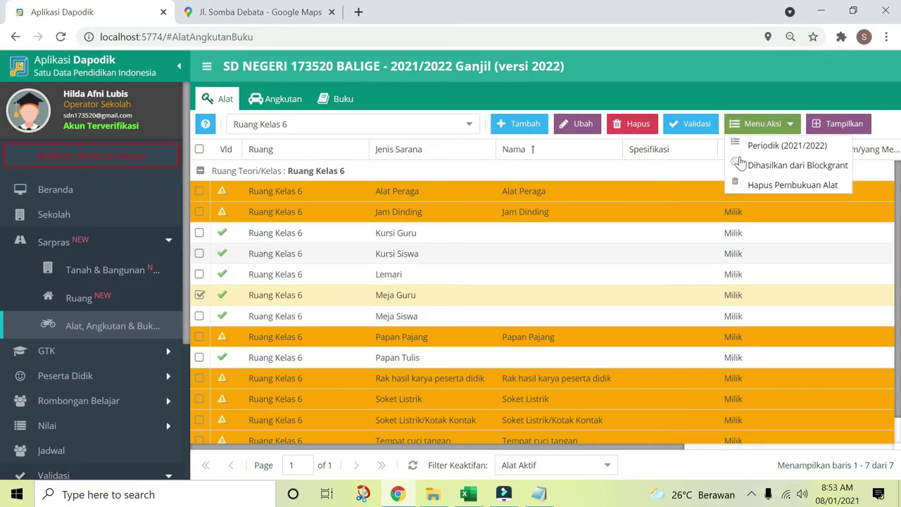
click(764, 146)
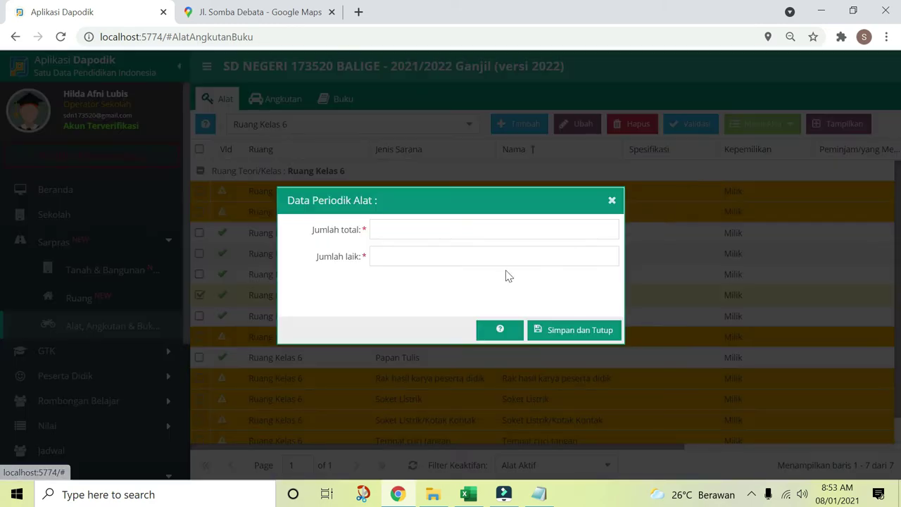
click(410, 255)
text(1)
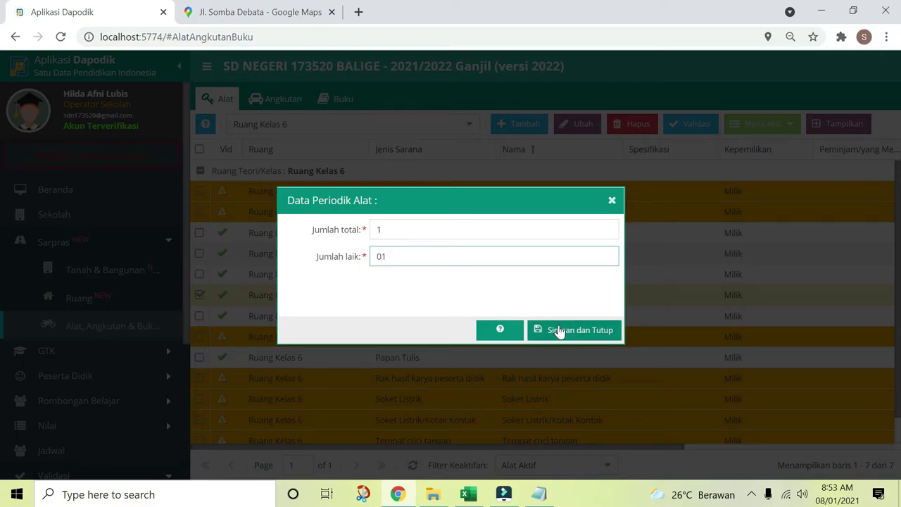
click(559, 327)
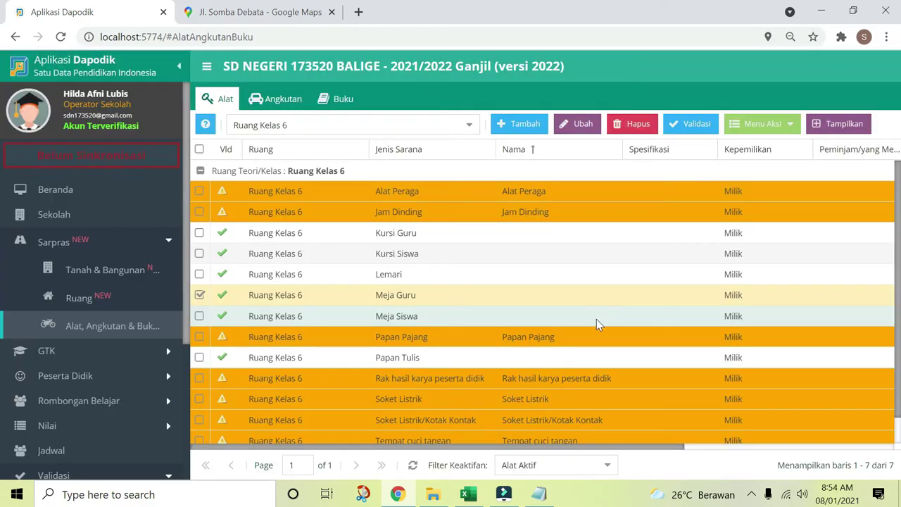
- Save the 2021/2022 periodic data for Meja Siswa with Jumlah total 18 and Jumlah laik 15
click(596, 319)
click(750, 124)
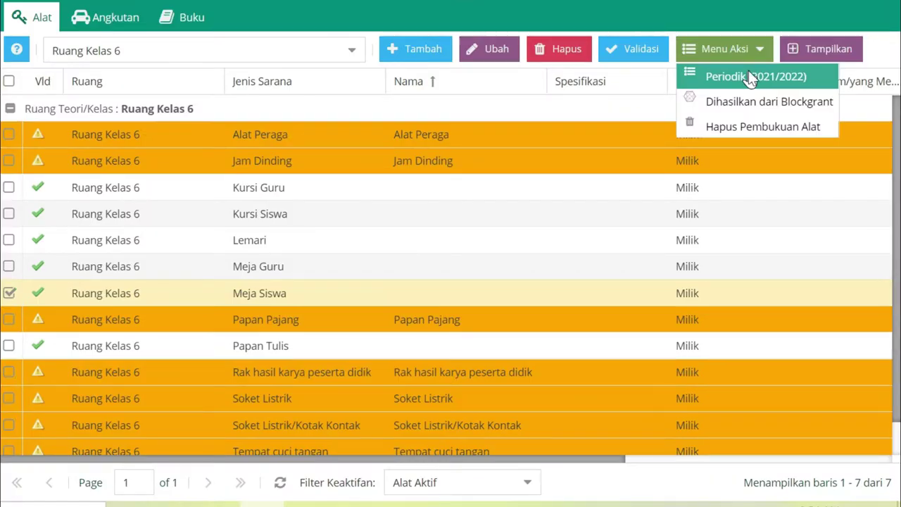
click(783, 145)
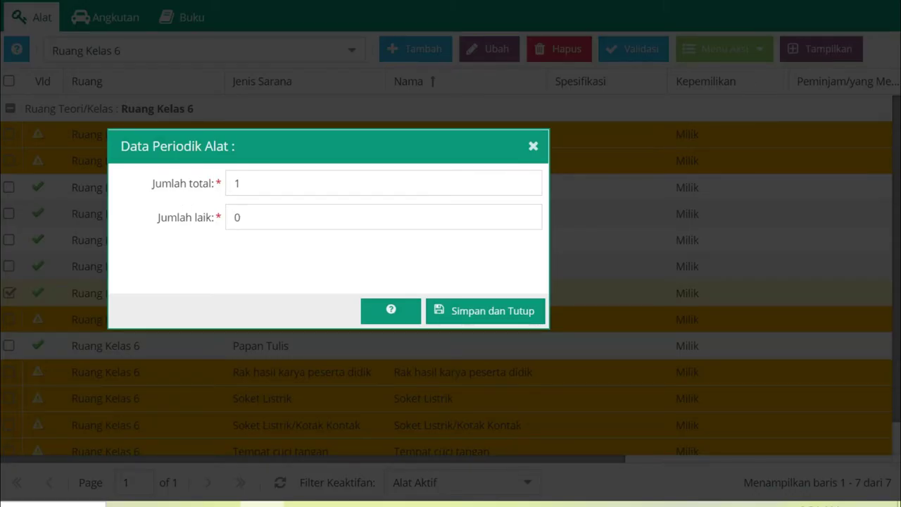
click(384, 183)
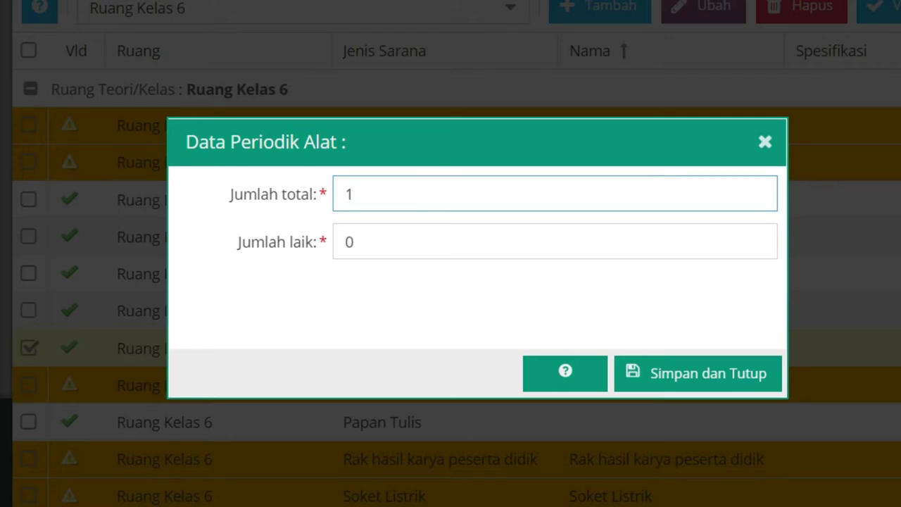
key(BackSpace)
text(18)
click(382, 243)
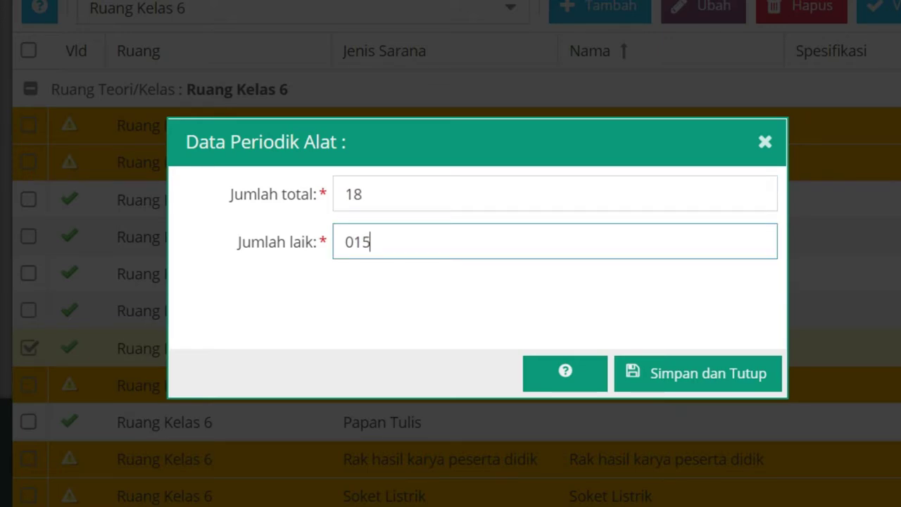
click(727, 380)
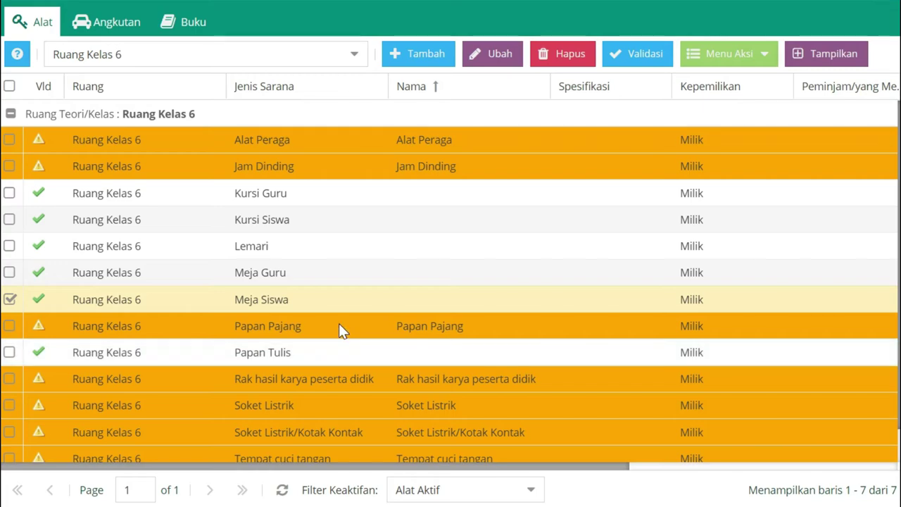
- Set Jumlah laik to 1 in the 2021/2022 periodic data for Papan Tulis, and save and close the form
click(355, 350)
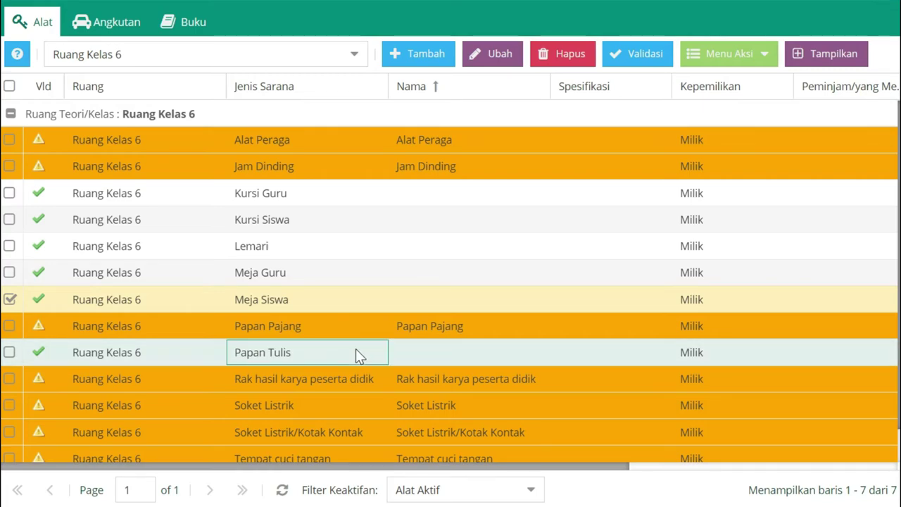
click(726, 60)
click(715, 83)
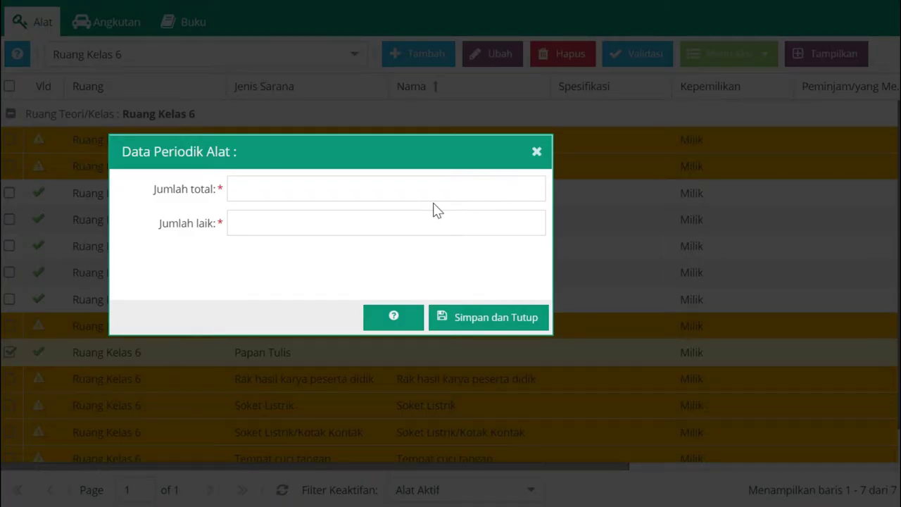
click(415, 187)
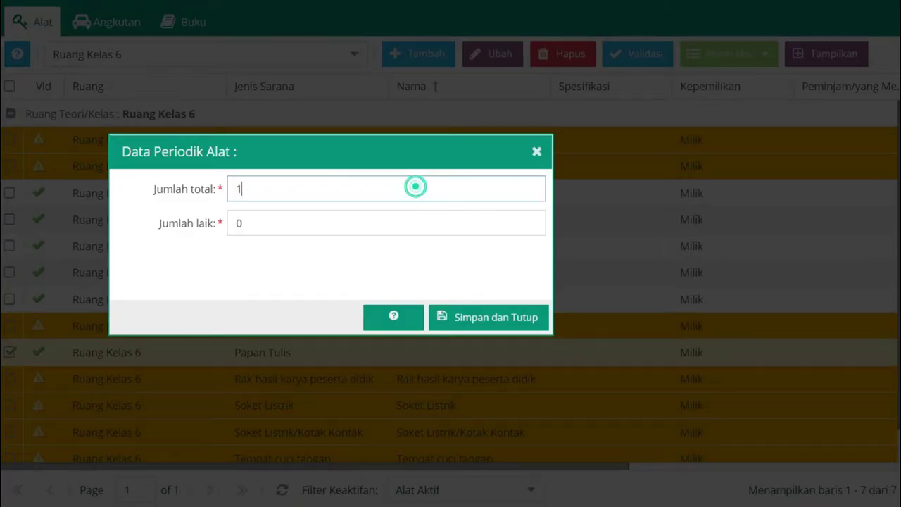
click(404, 220)
text(1)
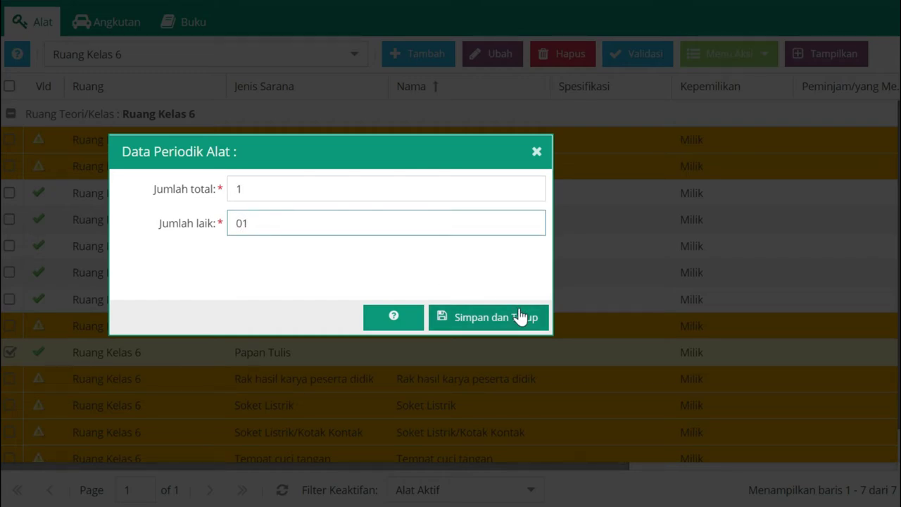
click(519, 317)
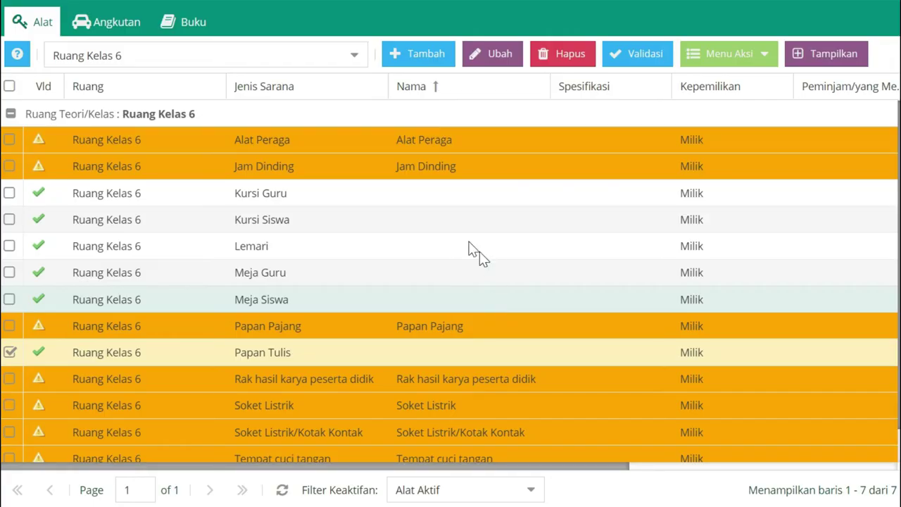
- Fill in Jumlah laik in the 2021/2022 periodic data for Tempat Sampah in Ruang Kelas 6 and save it
scroll(436, 273, down, 1)
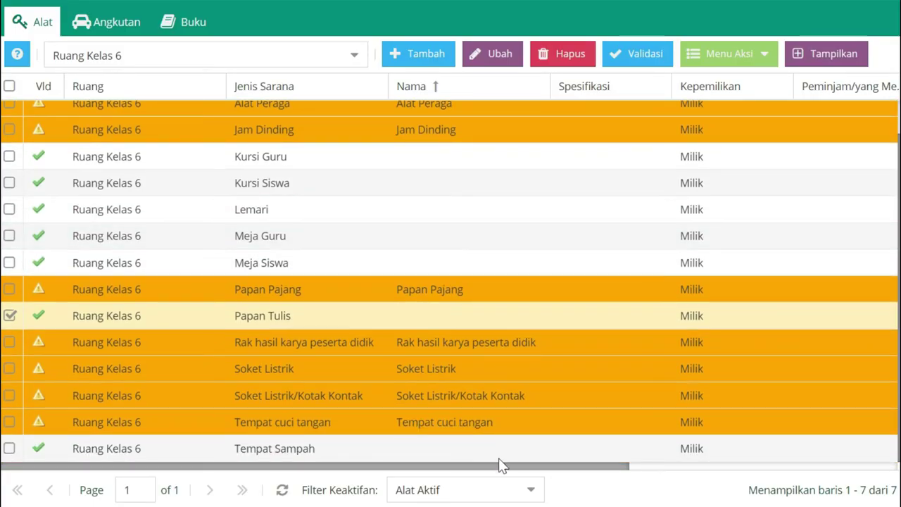
click(620, 450)
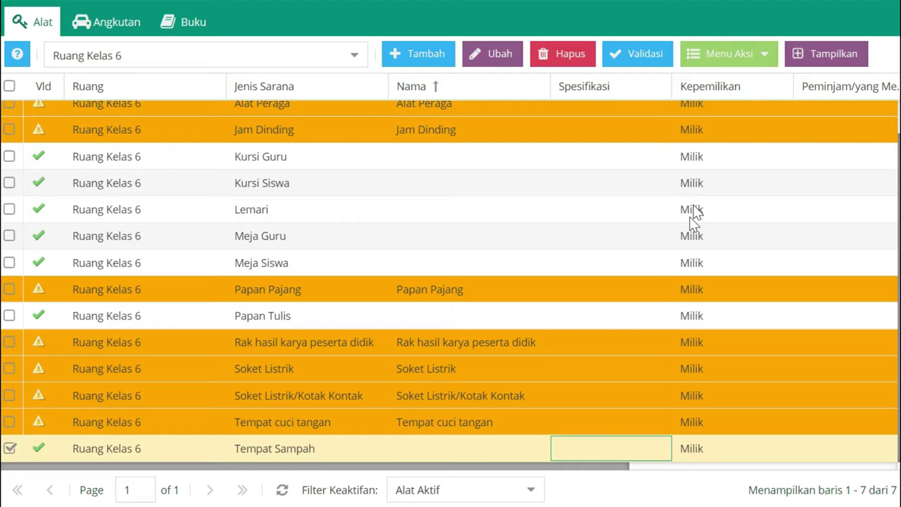
click(720, 55)
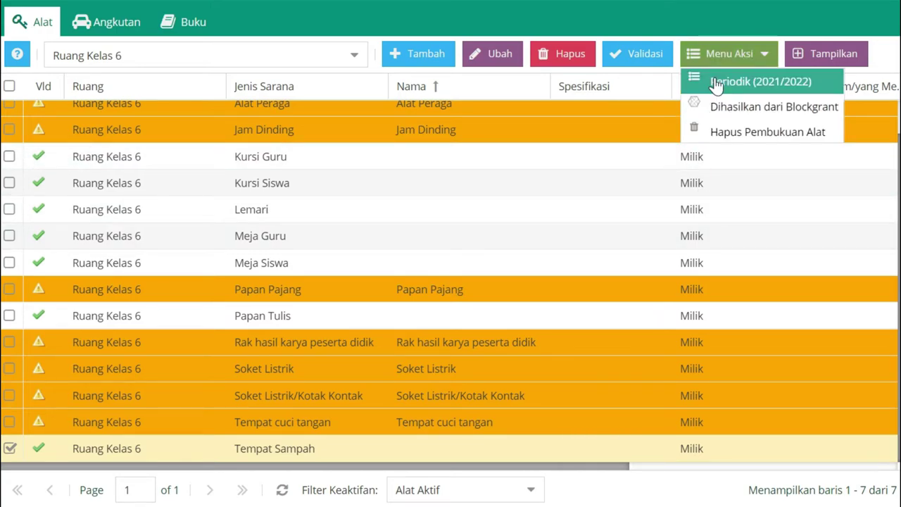
click(714, 80)
click(295, 224)
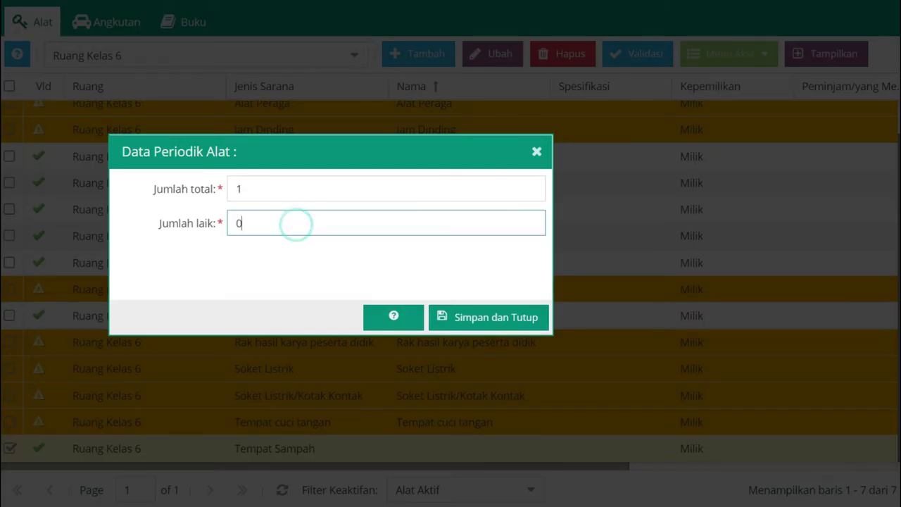
click(505, 321)
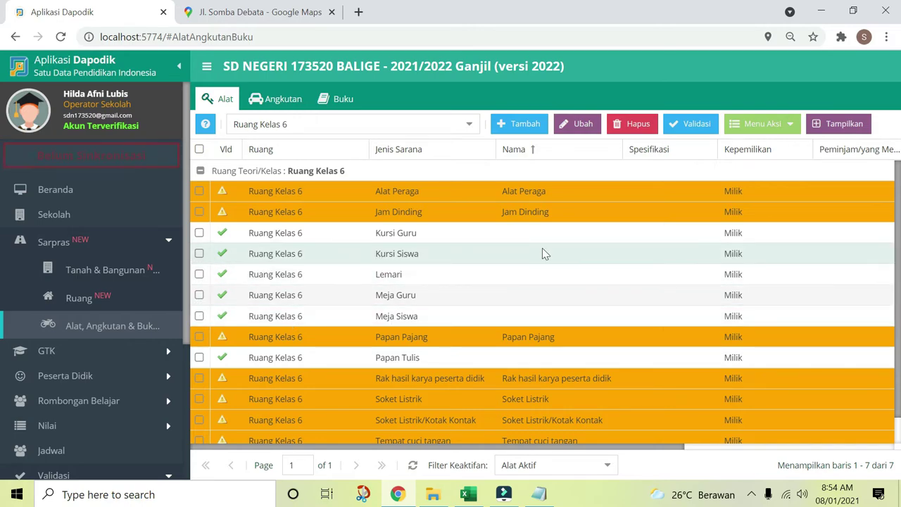
- Open Validasi Lokal and refresh the validation results to check the remaining invalid Sarpras entries
scroll(158, 251, down, 3)
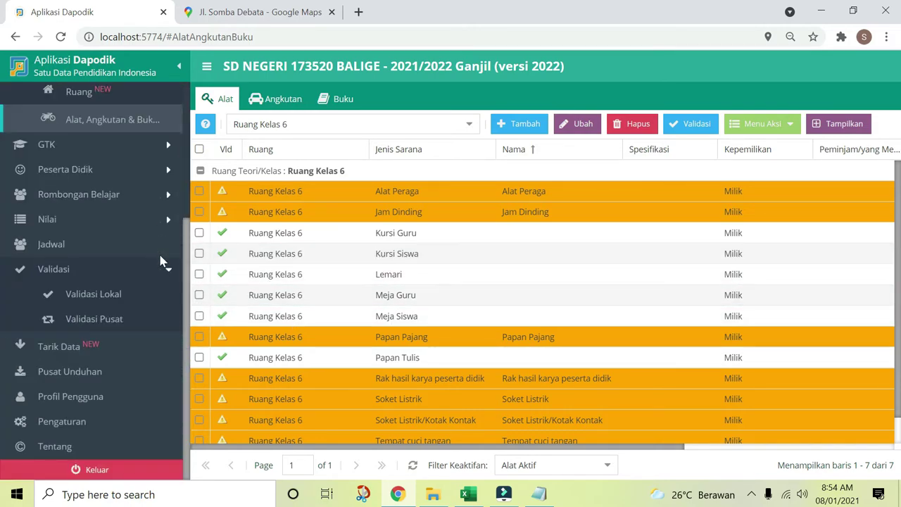
click(83, 299)
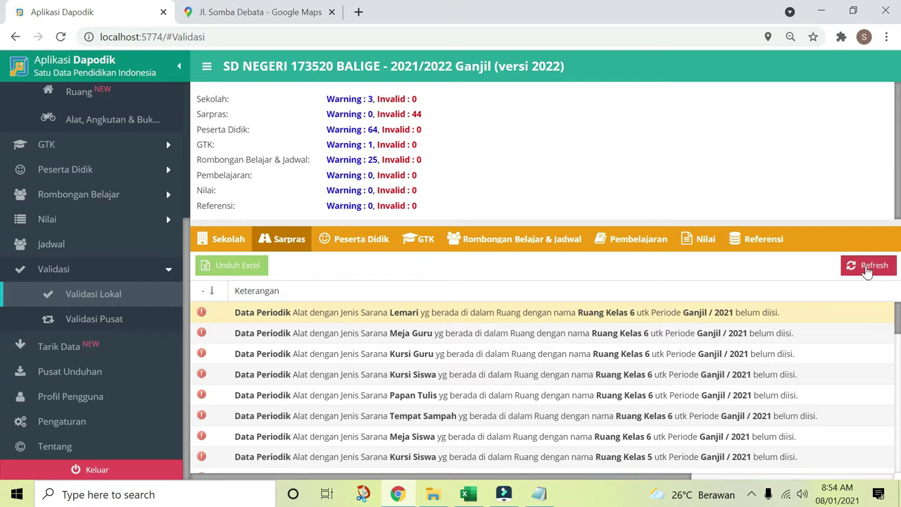
click(871, 268)
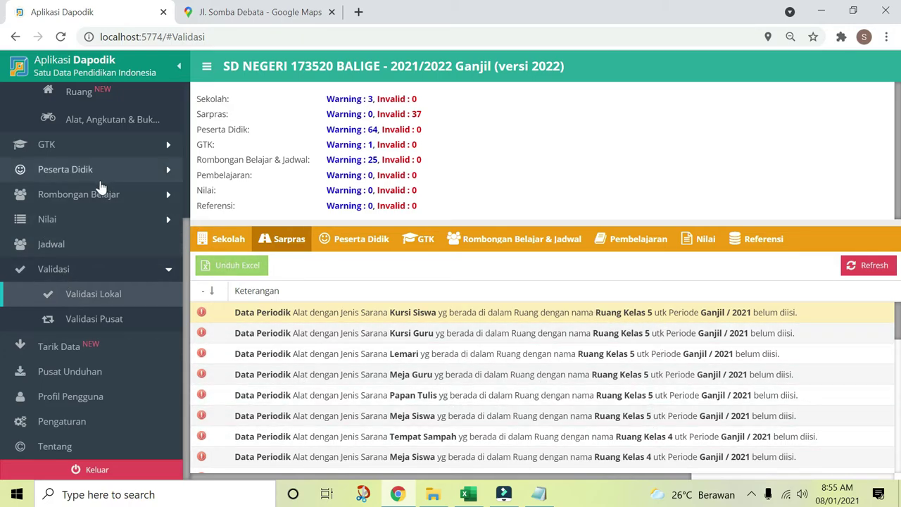
- Return to the Alat list under Sarpras and show the equipment of Ruang Kelas 5
scroll(120, 141, up, 4)
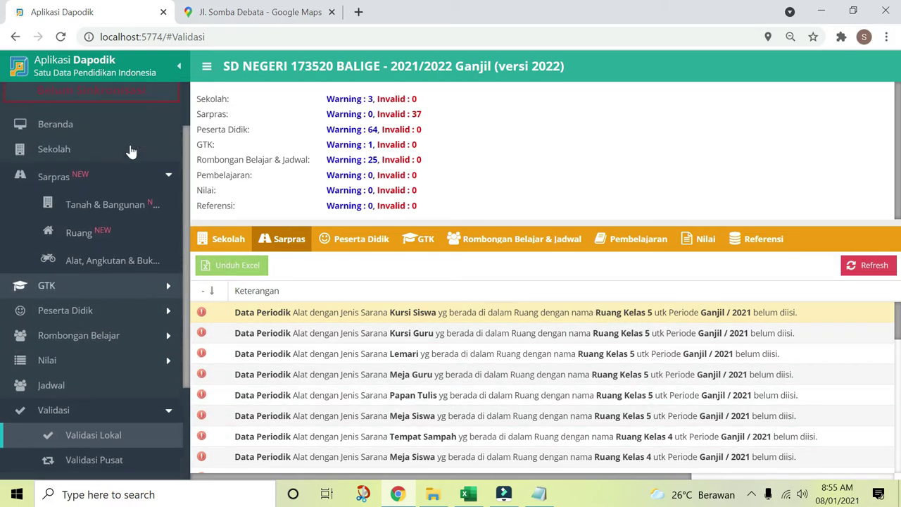
click(97, 262)
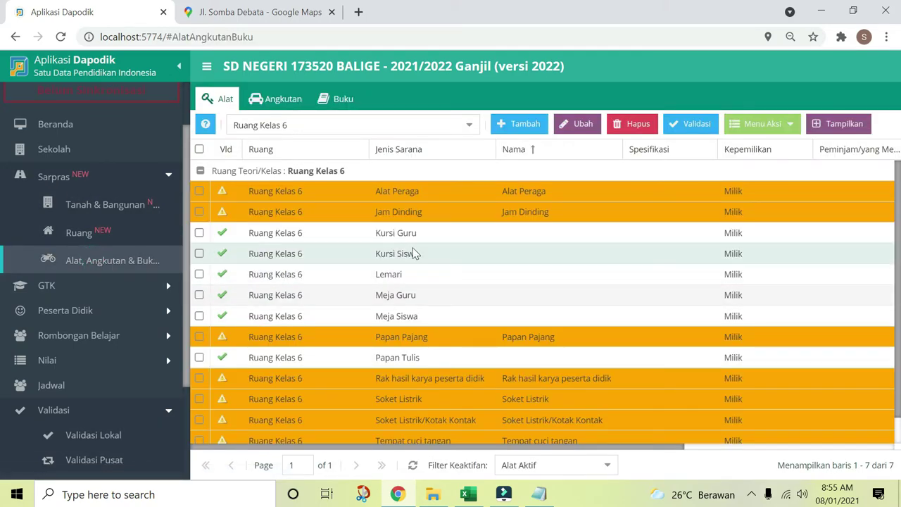
click(466, 130)
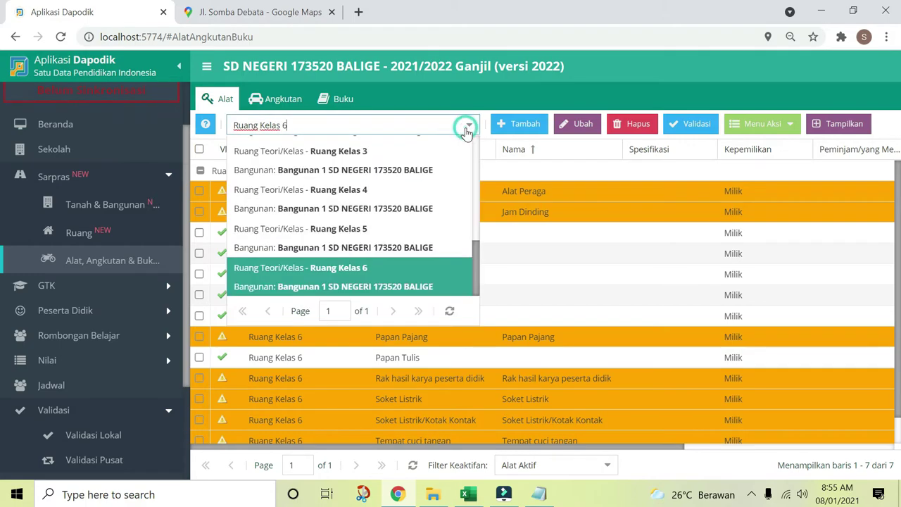
click(391, 240)
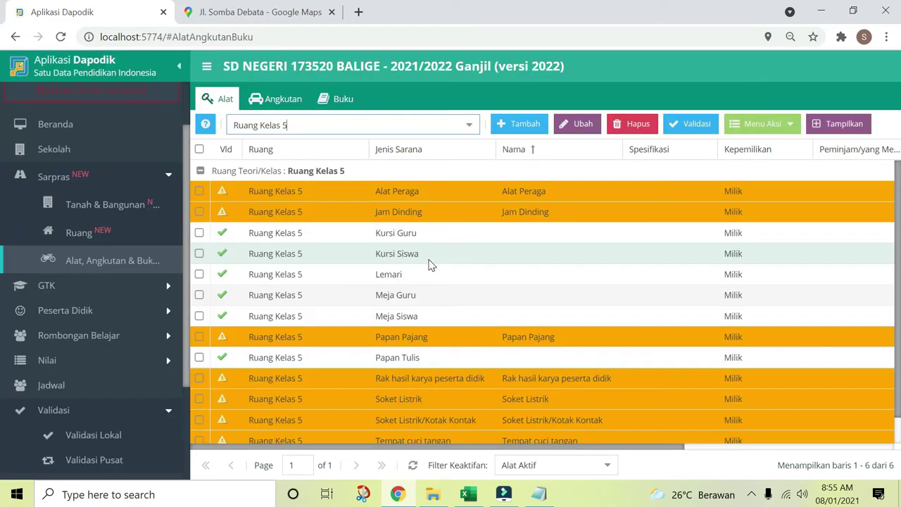
- Enter 1 as Jumlah laik in the 2021/2022 periodic data for Kursi Guru in Ruang Kelas 5 and save it
click(599, 239)
click(755, 129)
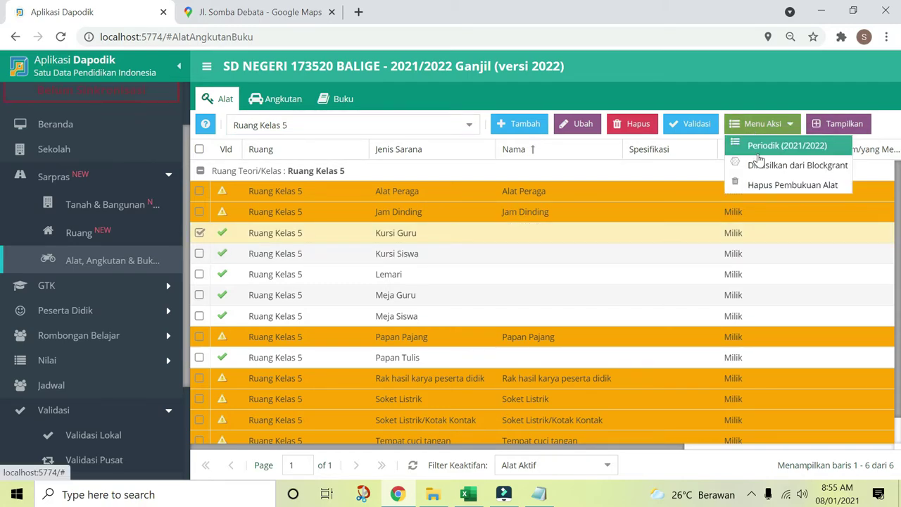
click(758, 151)
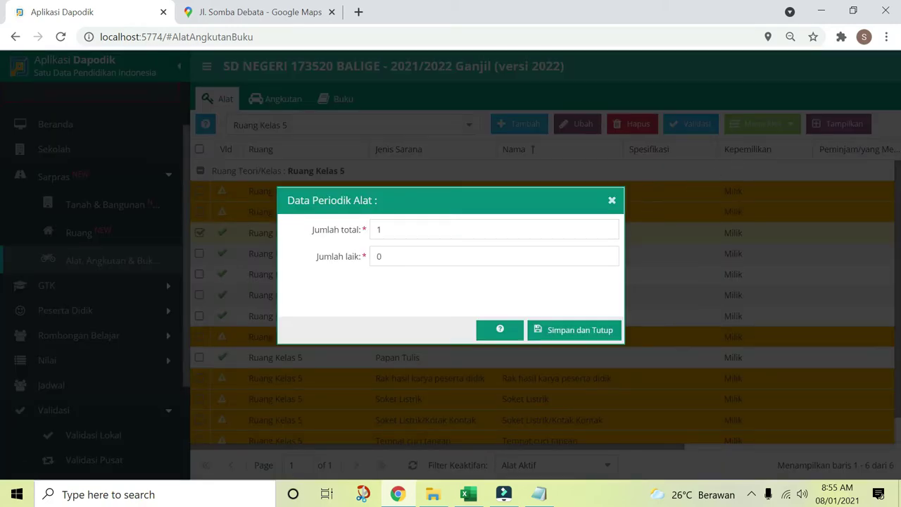
click(515, 251)
text(1)
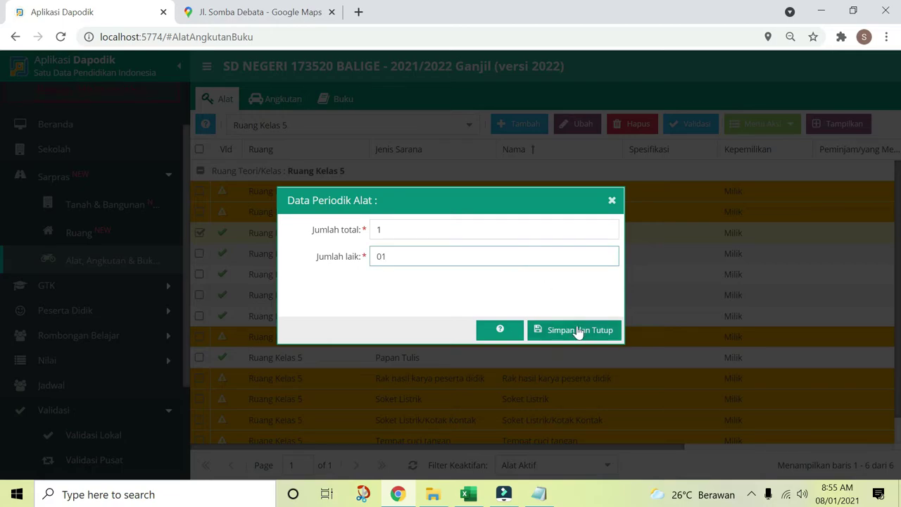
click(580, 331)
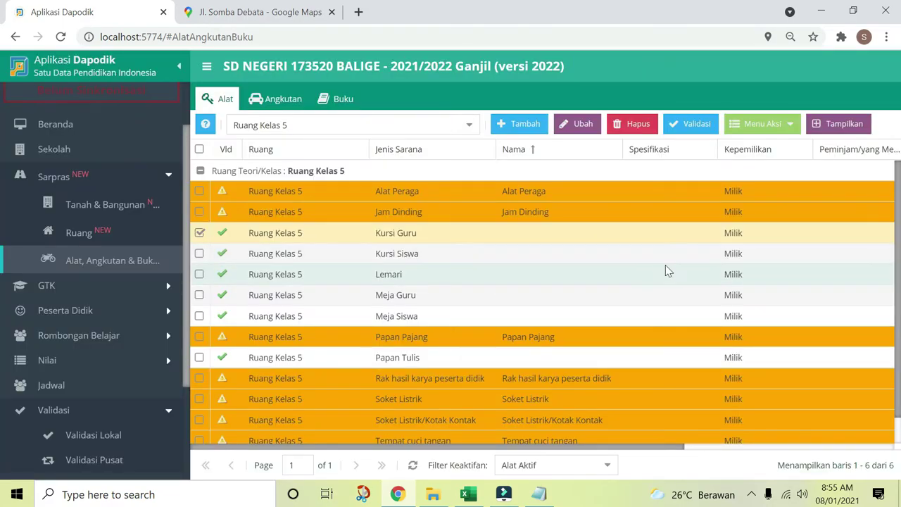
- Save the 2021/2022 periodic data for Kursi Siswa in Ruang Kelas 5 with Jumlah total 23 and Jumlah laik 20
click(716, 257)
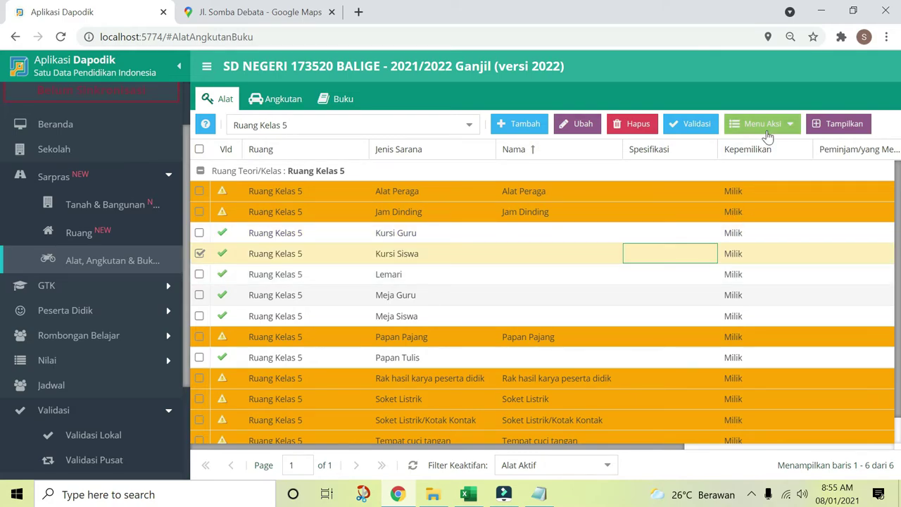
click(766, 124)
click(751, 148)
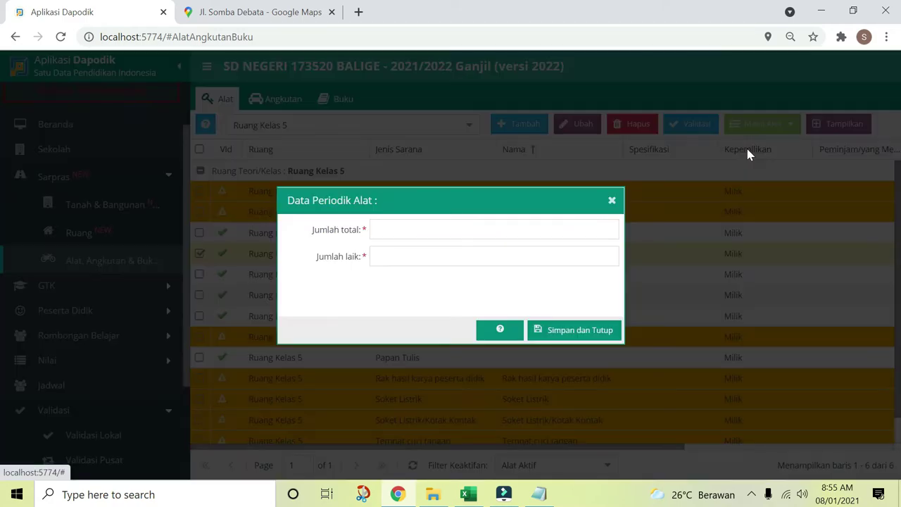
click(486, 231)
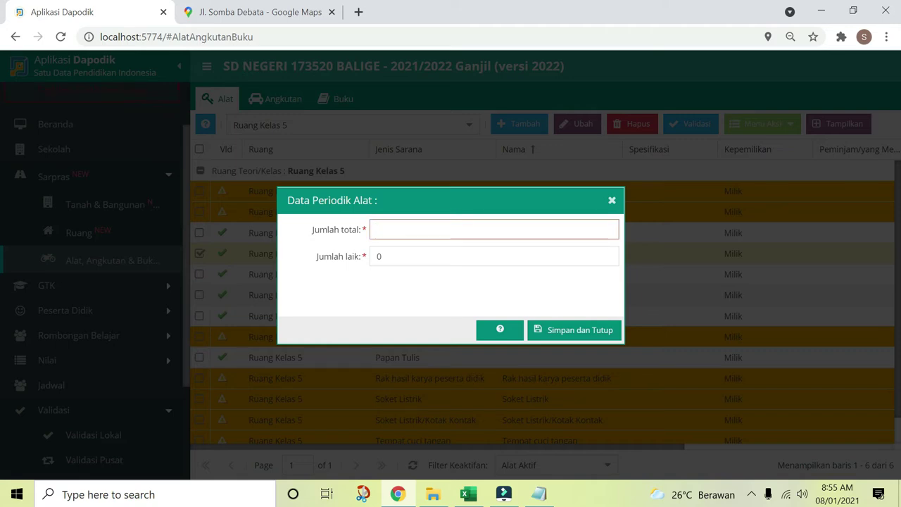
text(23)
click(395, 250)
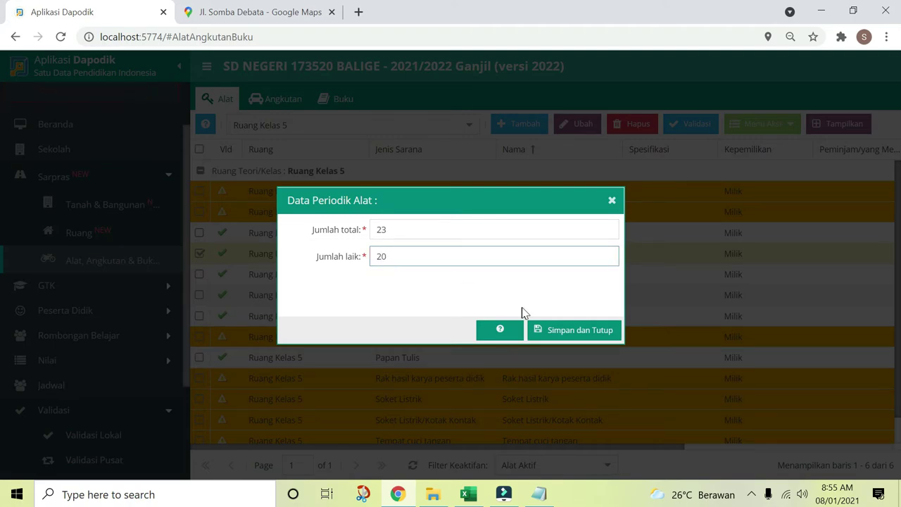
click(568, 333)
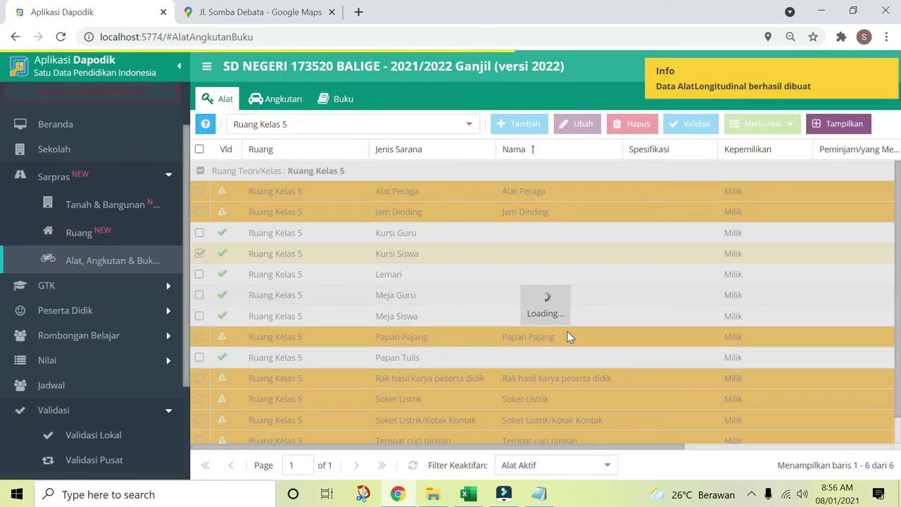
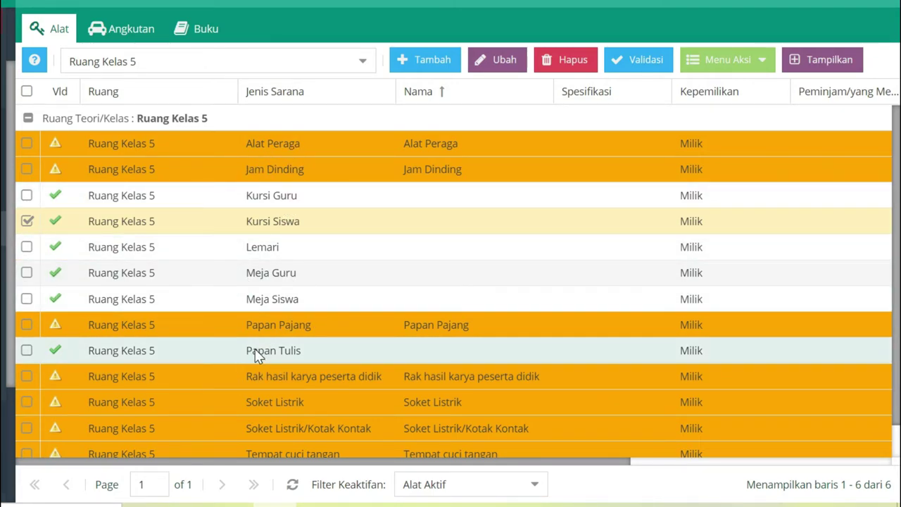
- Start adding a new Alat to Ruang Kelas 5 and look through the first page of Jenis sarana options
click(425, 63)
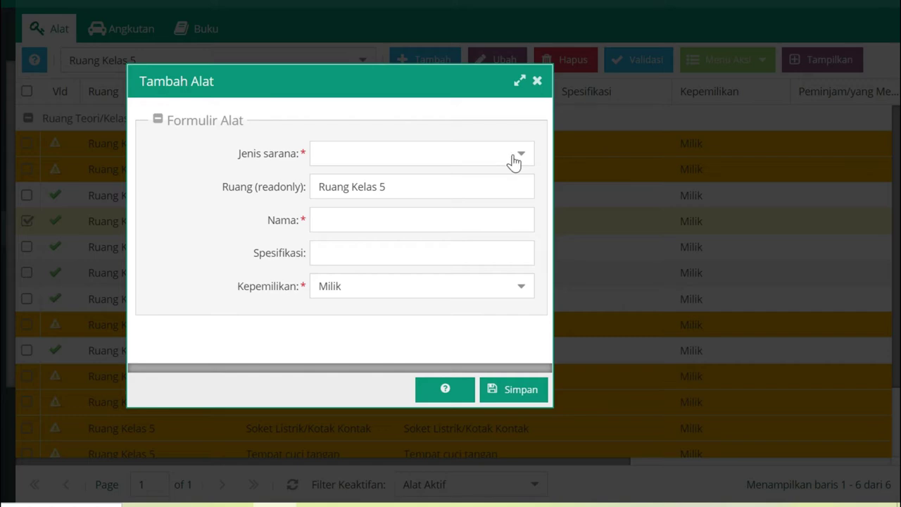
click(519, 157)
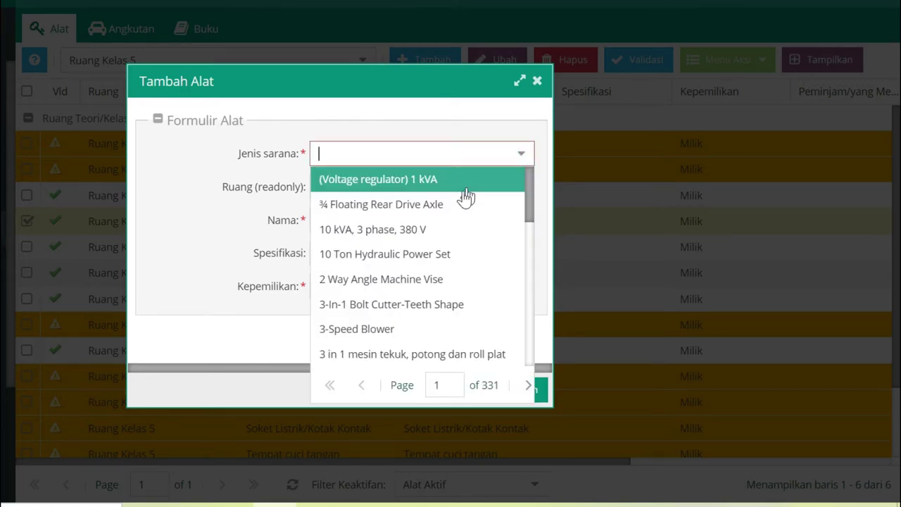
scroll(428, 262, down, 8)
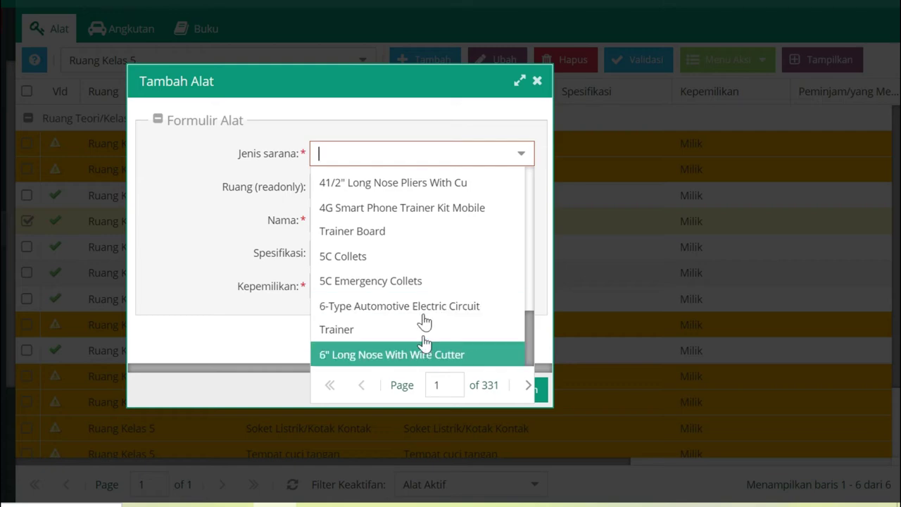
scroll(407, 211, up, 4)
scroll(408, 213, up, 5)
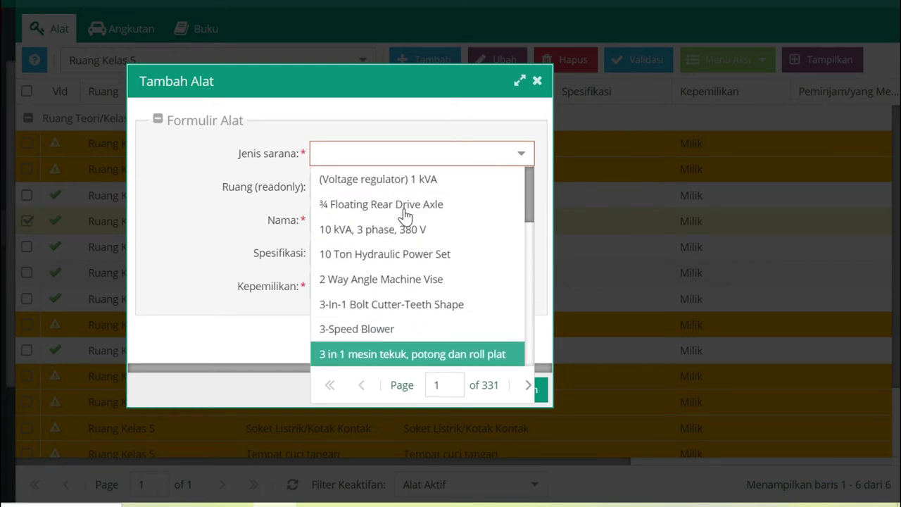
scroll(404, 217, down, 3)
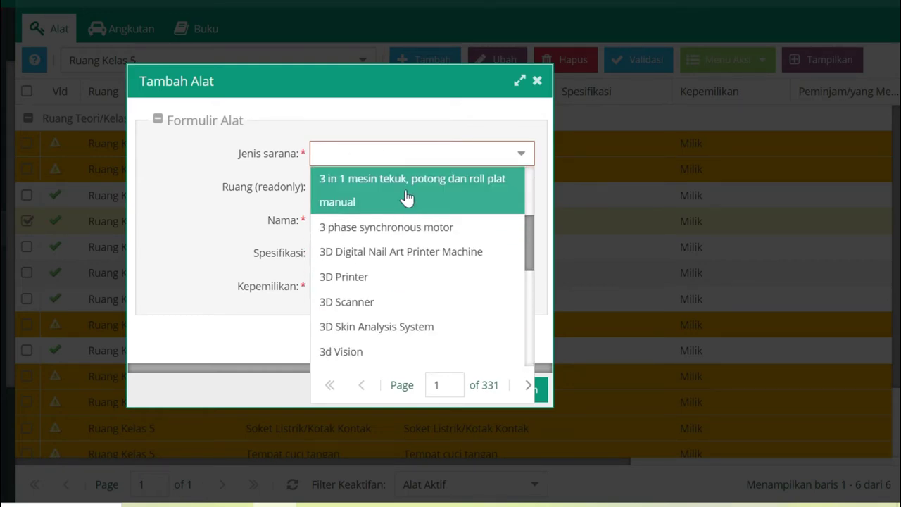
scroll(391, 286, down, 4)
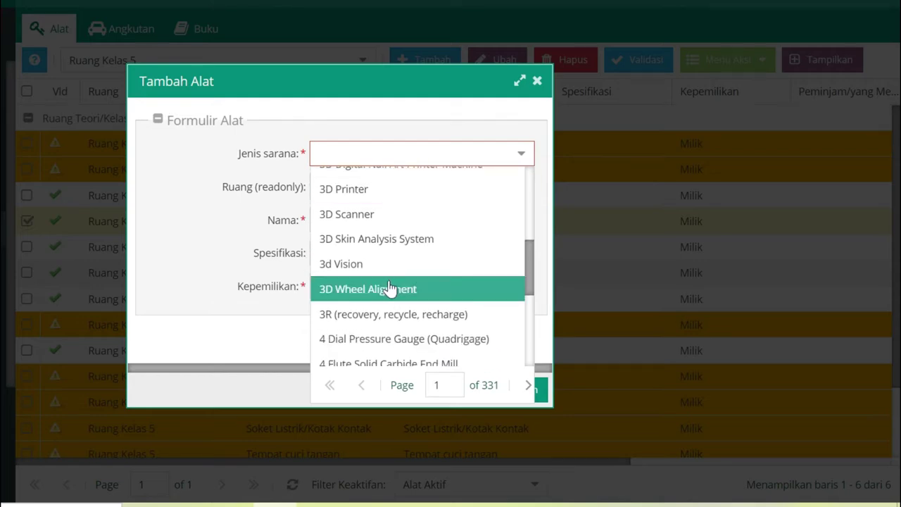
scroll(391, 286, down, 5)
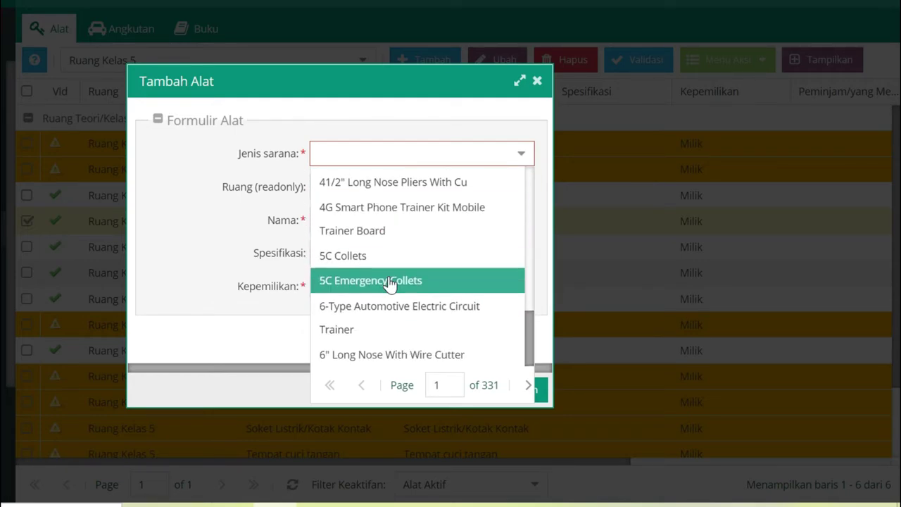
scroll(391, 283, up, 8)
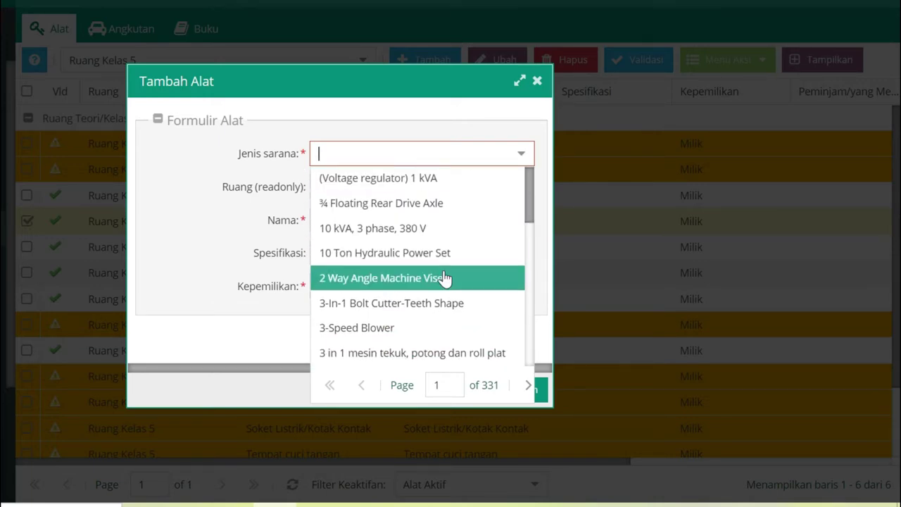
scroll(443, 278, down, 2)
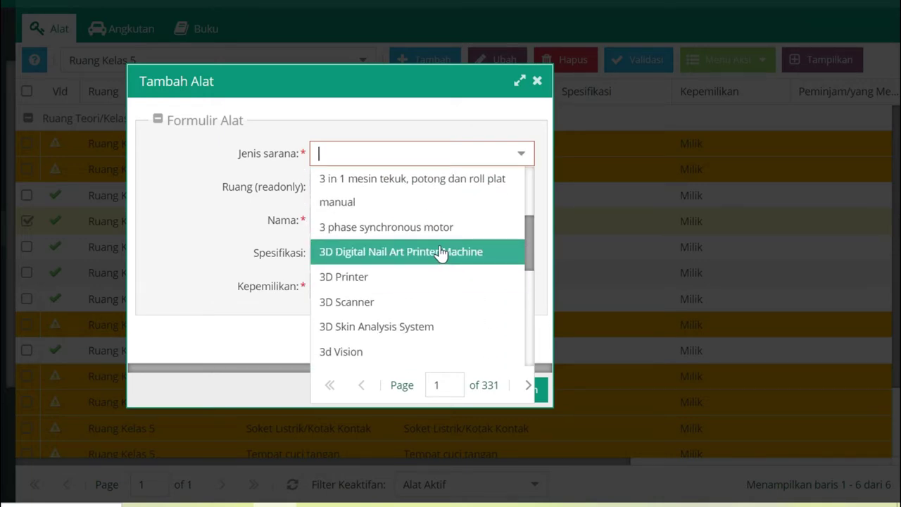
scroll(441, 253, down, 1)
scroll(440, 253, down, 2)
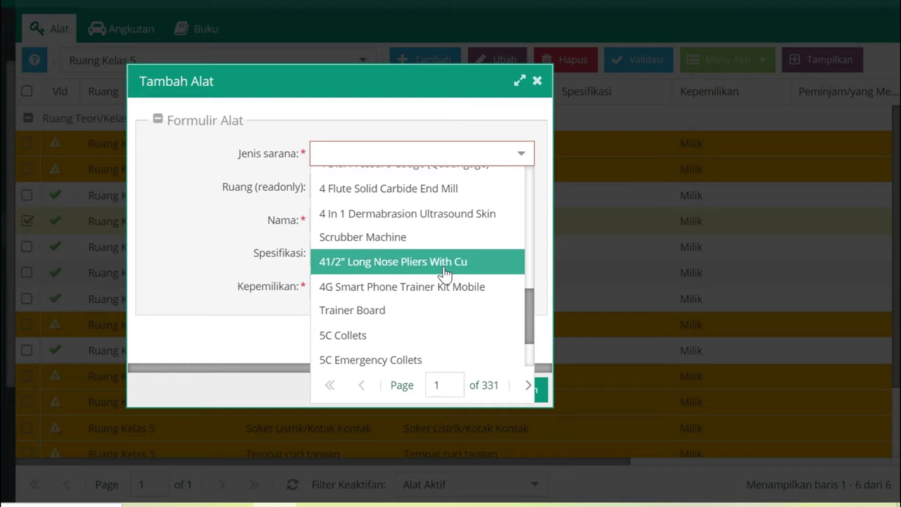
scroll(425, 234, down, 1)
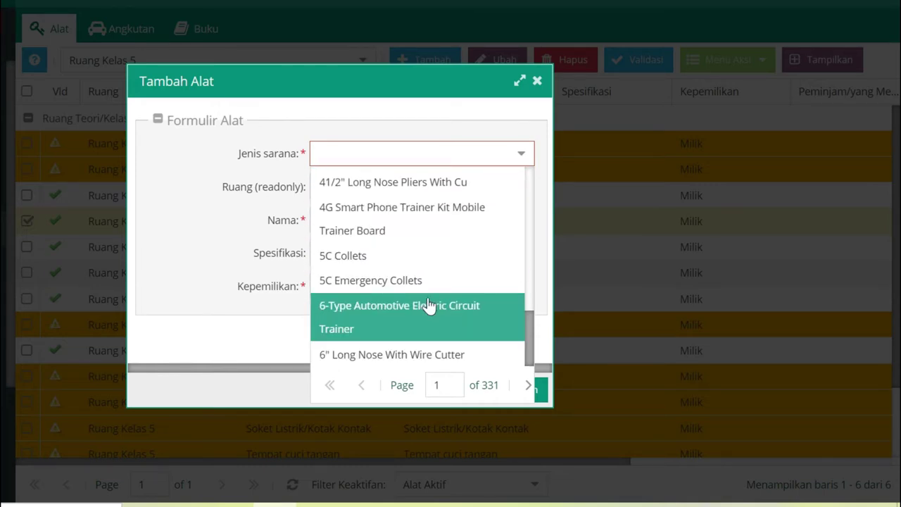
scroll(428, 305, up, 5)
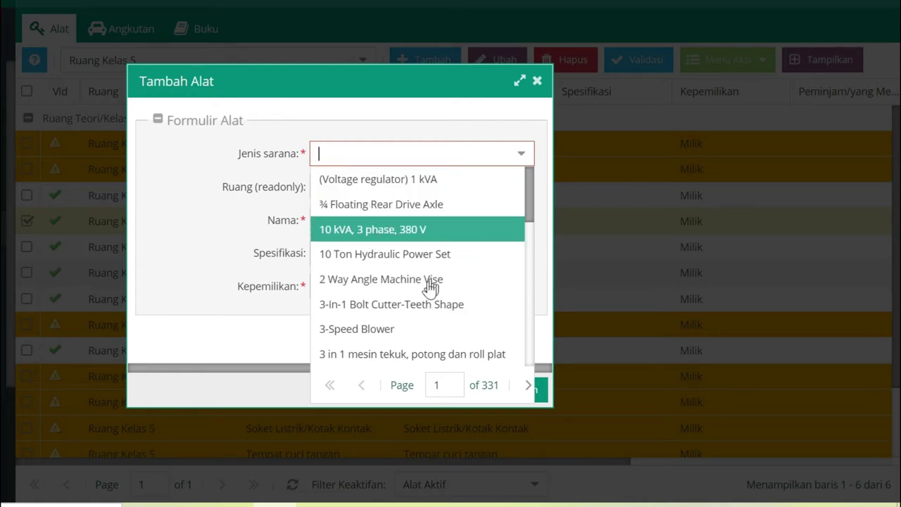
scroll(413, 223, down, 5)
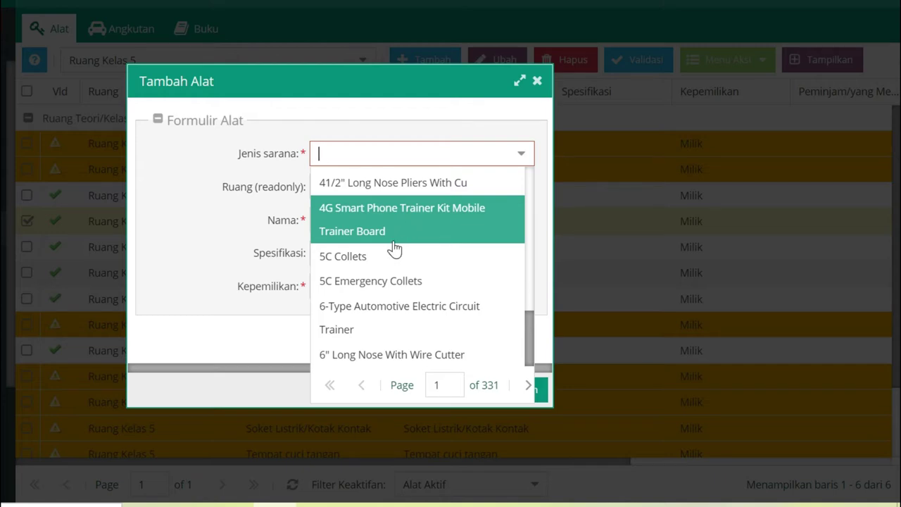
scroll(396, 246, up, 5)
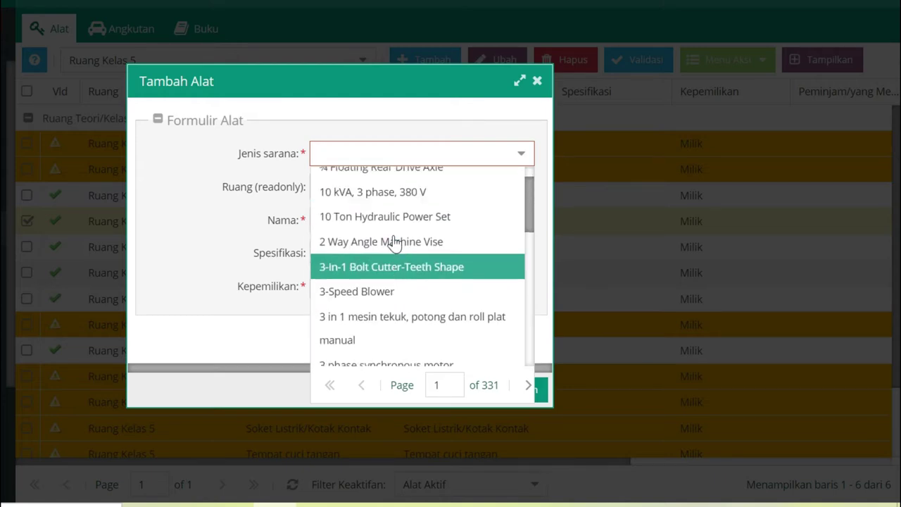
- Find Alat Peraga on page 10 of the Jenis sarana options and choose it for the new Ruang Kelas 5 equipment
click(529, 386)
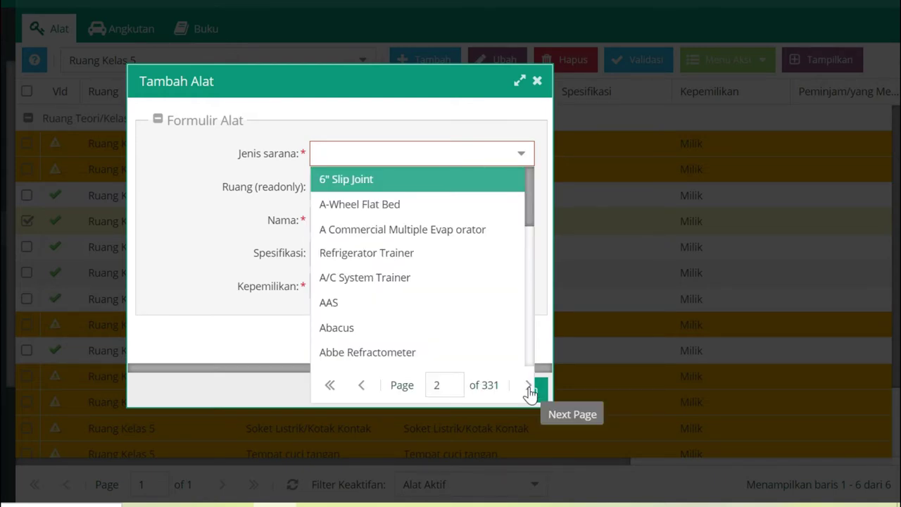
scroll(411, 217, down, 5)
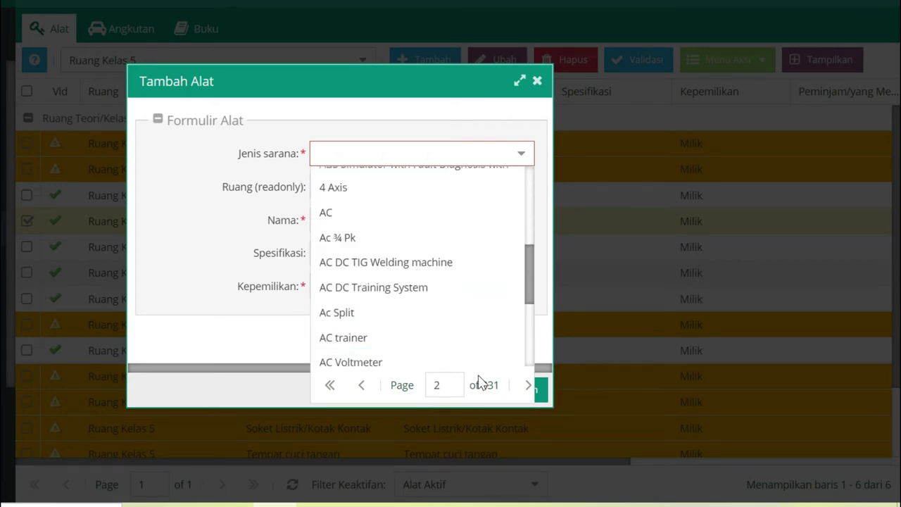
scroll(394, 282, down, 3)
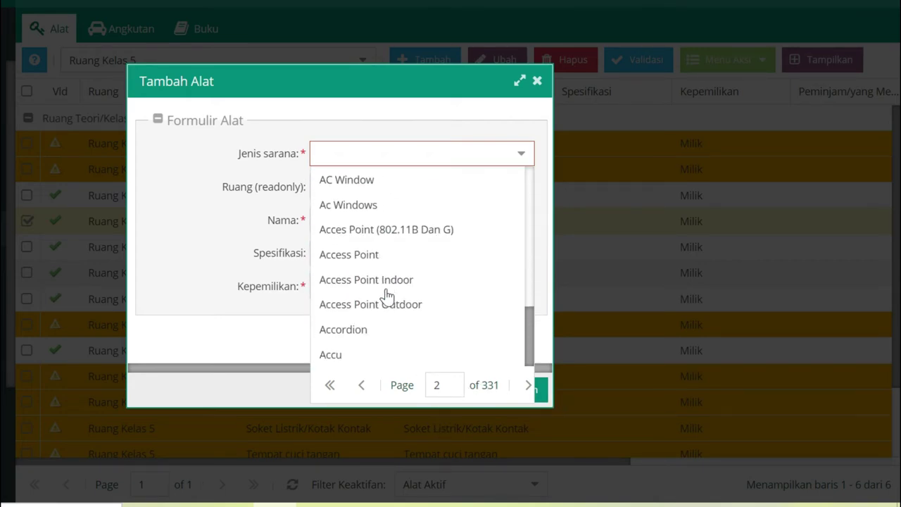
scroll(387, 299, up, 1)
scroll(384, 303, up, 8)
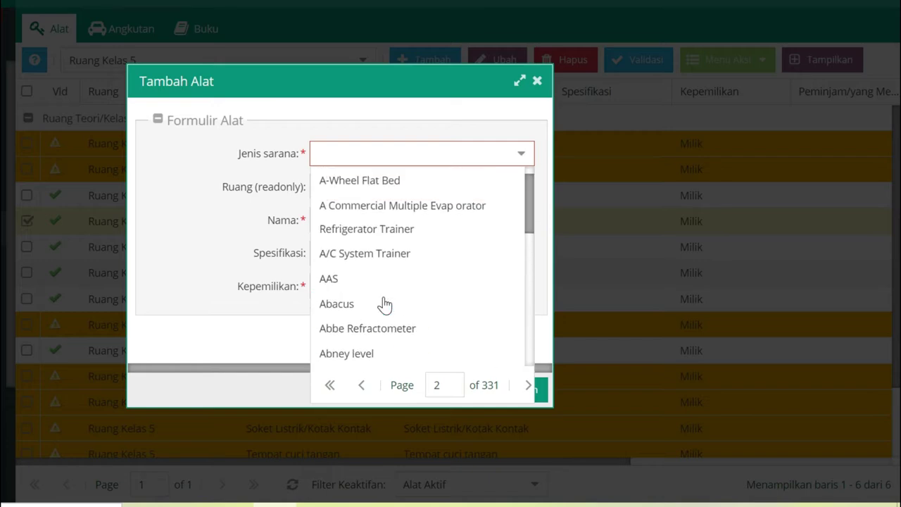
click(529, 386)
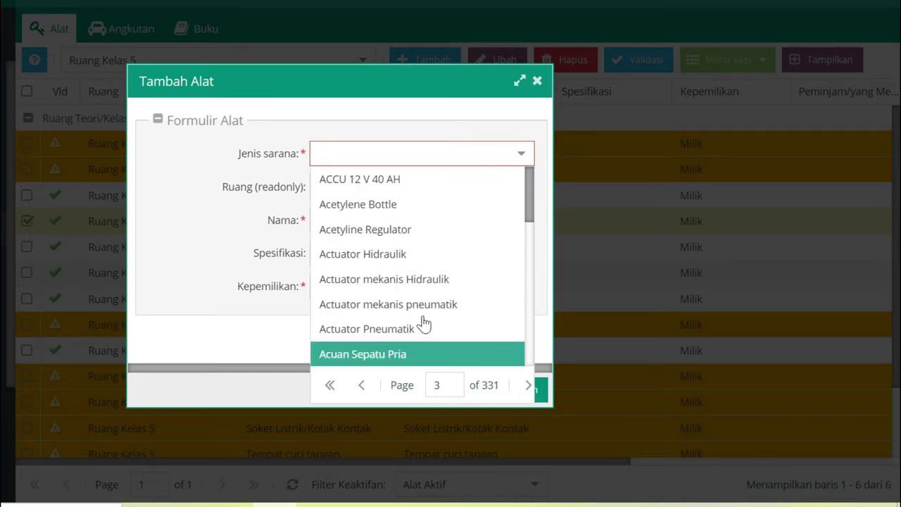
scroll(370, 218, down, 5)
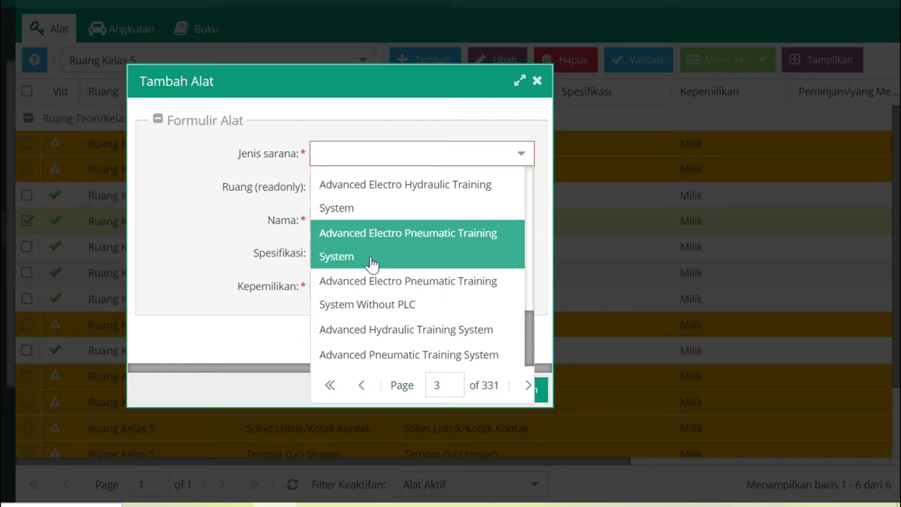
click(526, 387)
scroll(355, 268, down, 5)
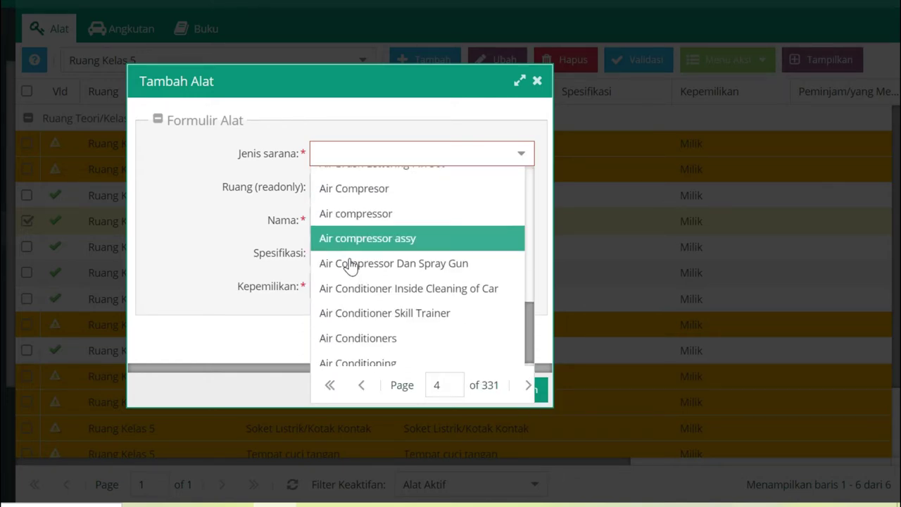
click(526, 387)
click(527, 387)
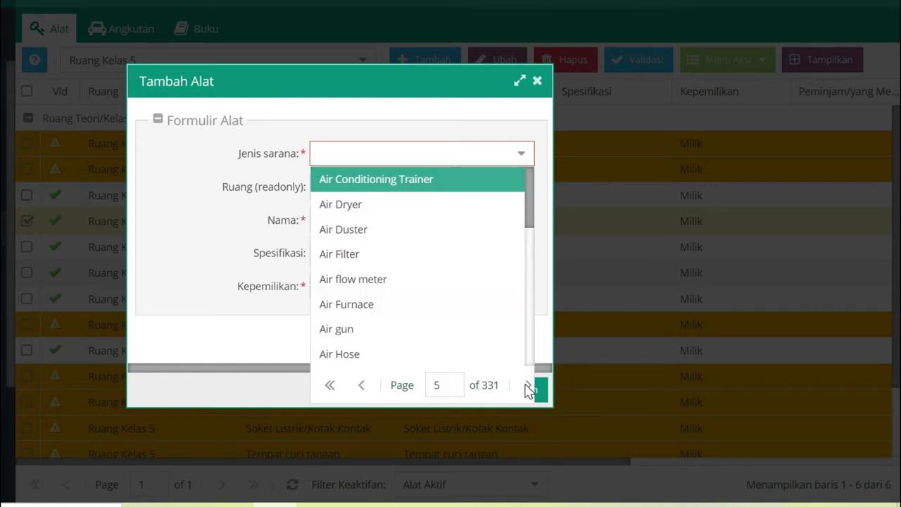
click(526, 388)
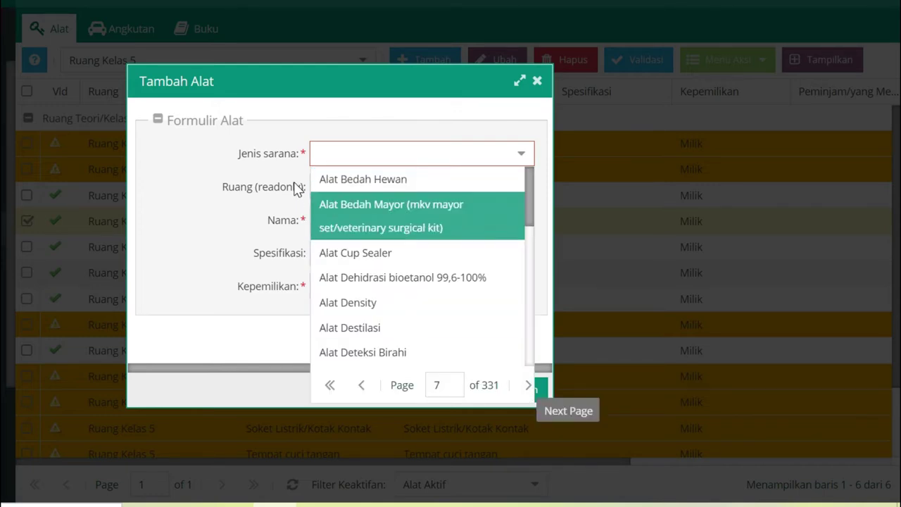
scroll(372, 245, down, 5)
scroll(372, 246, down, 1)
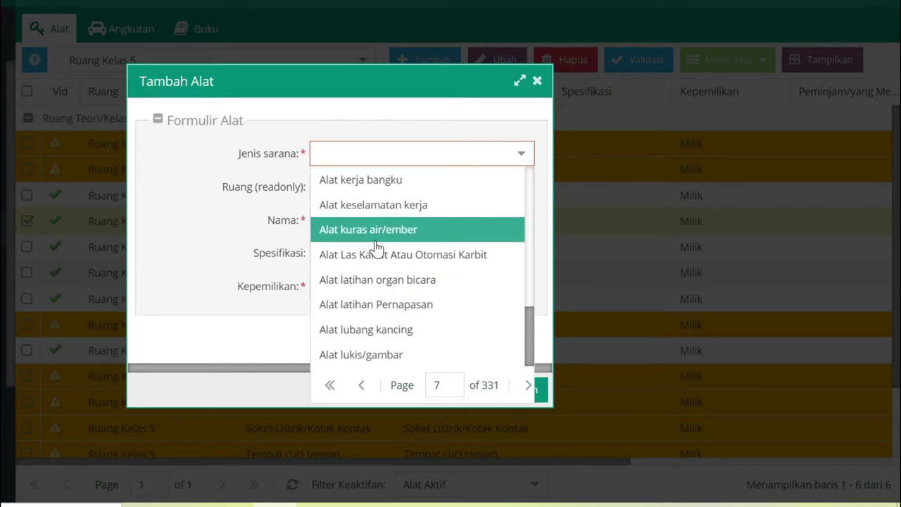
click(528, 388)
scroll(418, 257, down, 2)
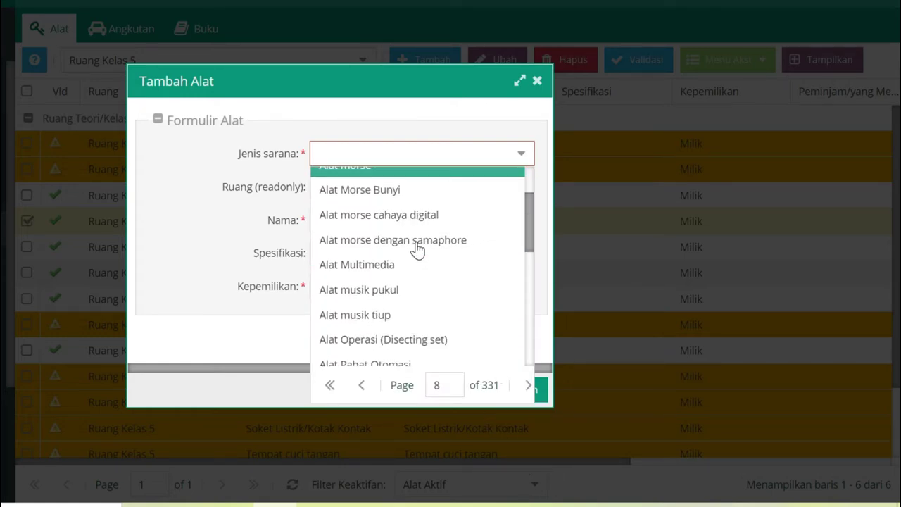
scroll(418, 249, down, 5)
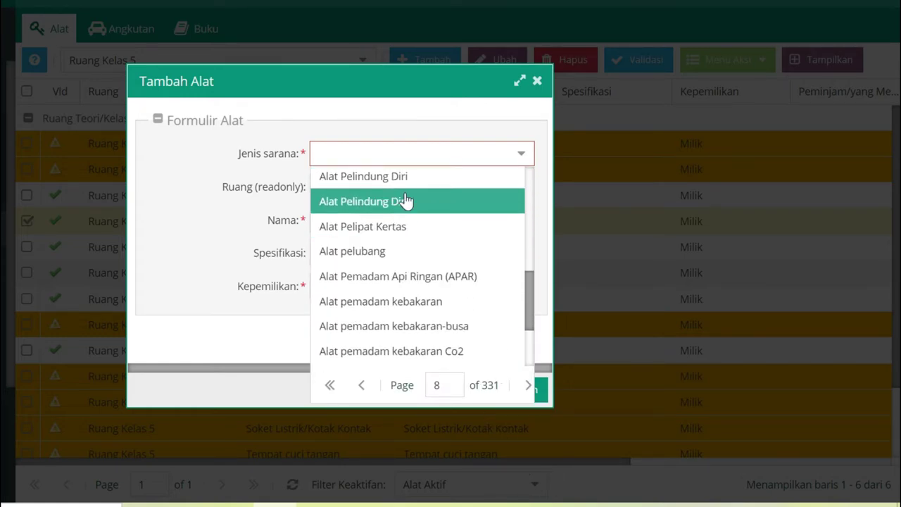
scroll(427, 296, down, 2)
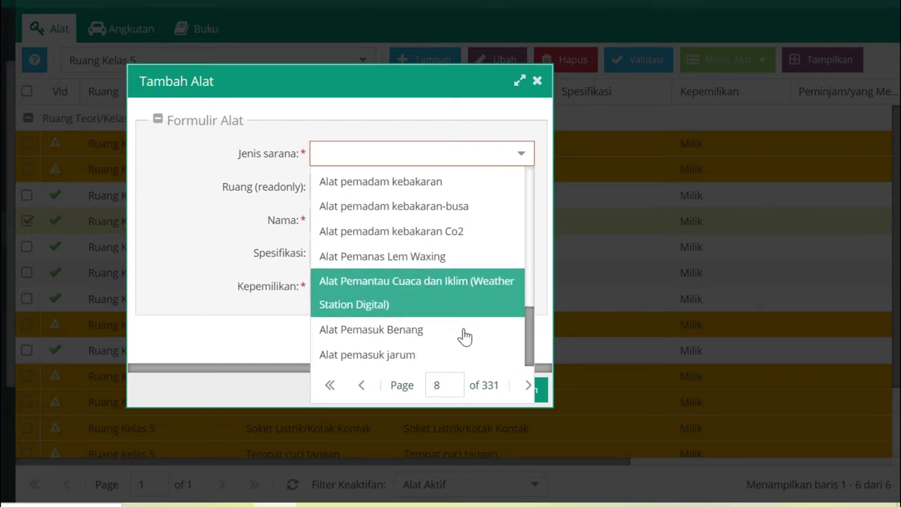
click(530, 387)
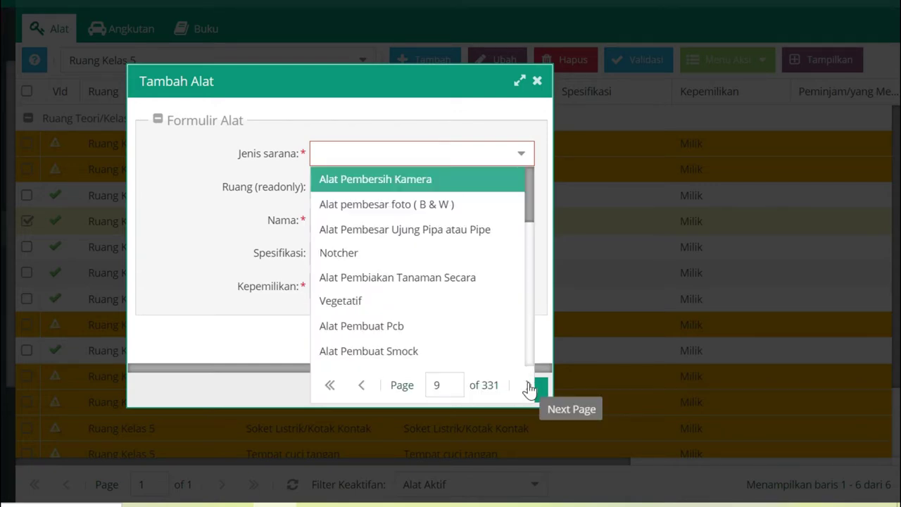
click(530, 388)
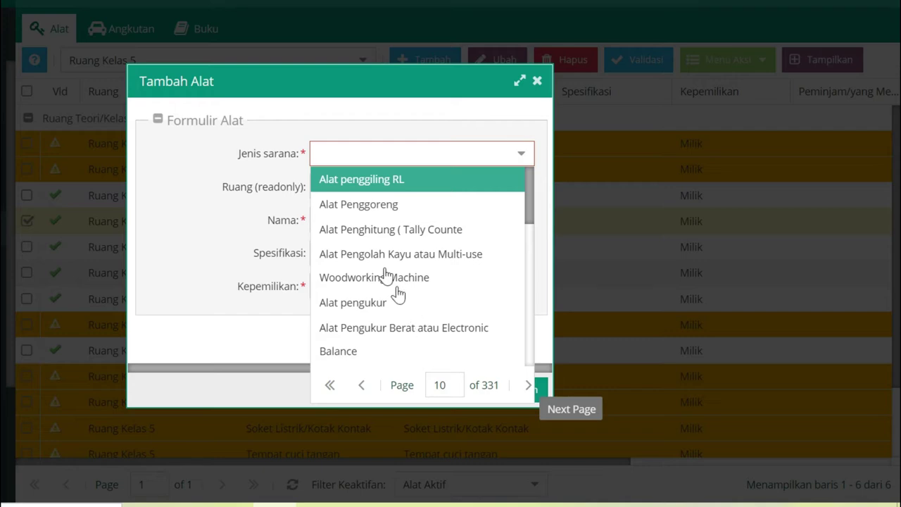
scroll(384, 211, down, 5)
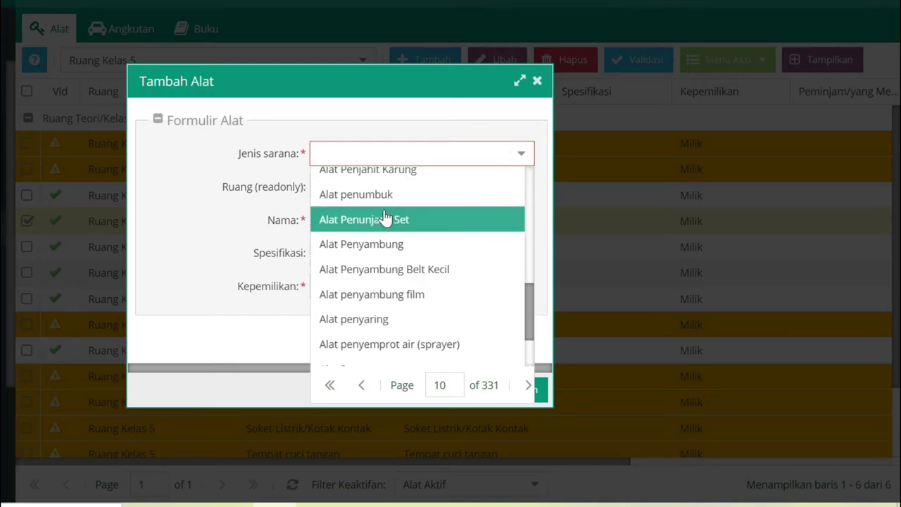
scroll(386, 218, down, 2)
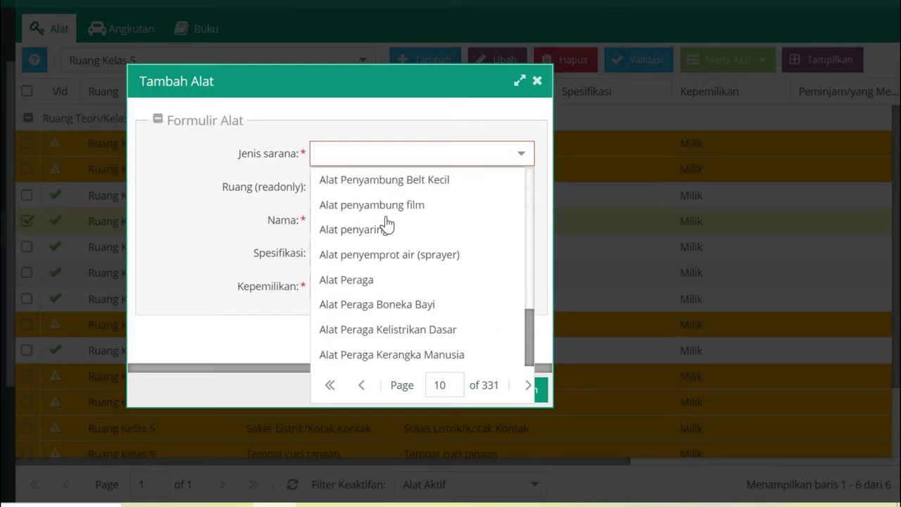
click(347, 276)
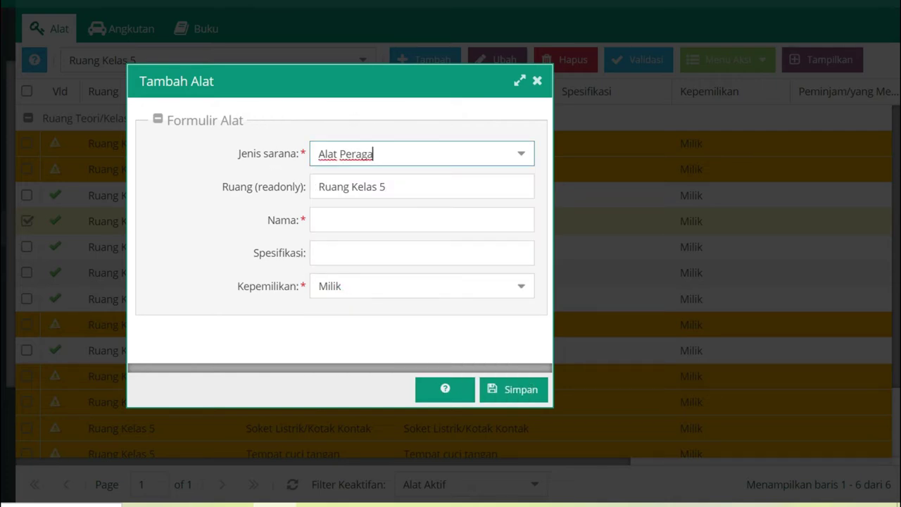
- Review the available Kepemilikan options for the new Alat Peraga entry, keeping Milik
click(350, 217)
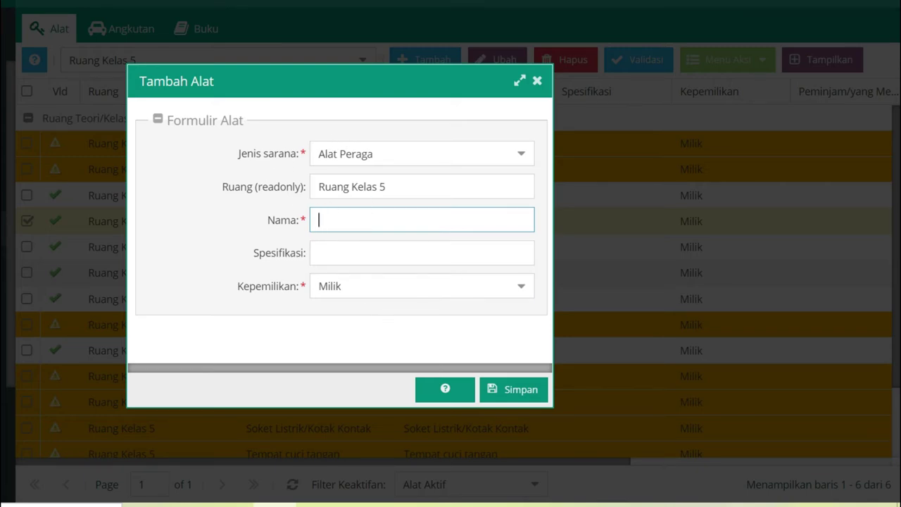
click(518, 298)
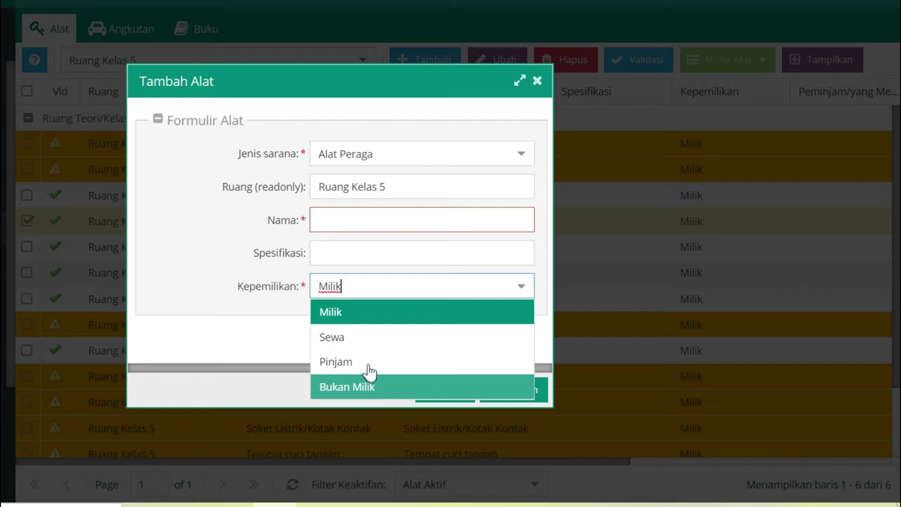
click(188, 254)
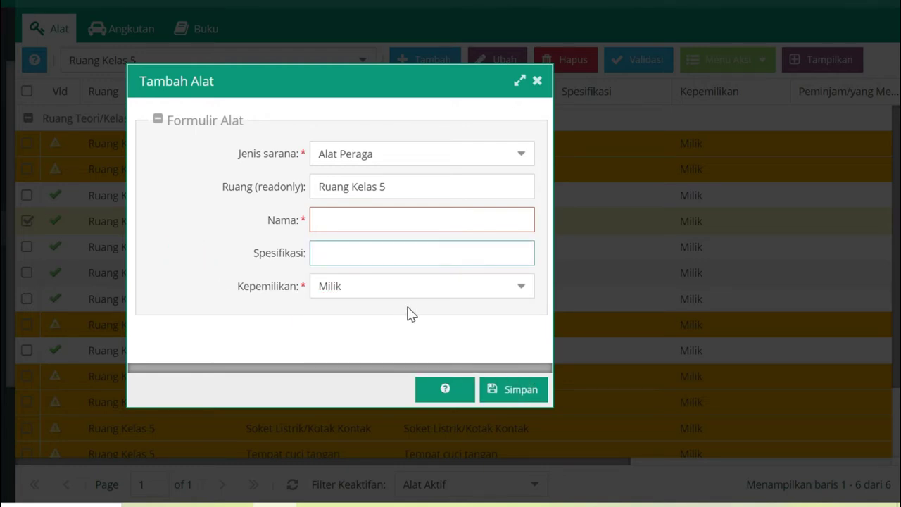
- Discard the unsaved Alat Peraga entry and return to the Ruang Kelas 5 equipment list
click(536, 82)
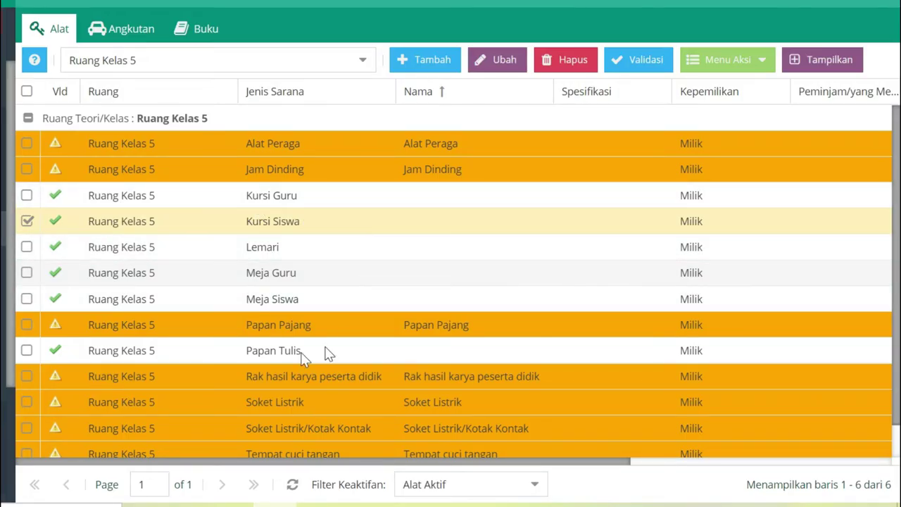
scroll(355, 283, down, 1)
scroll(358, 303, up, 1)
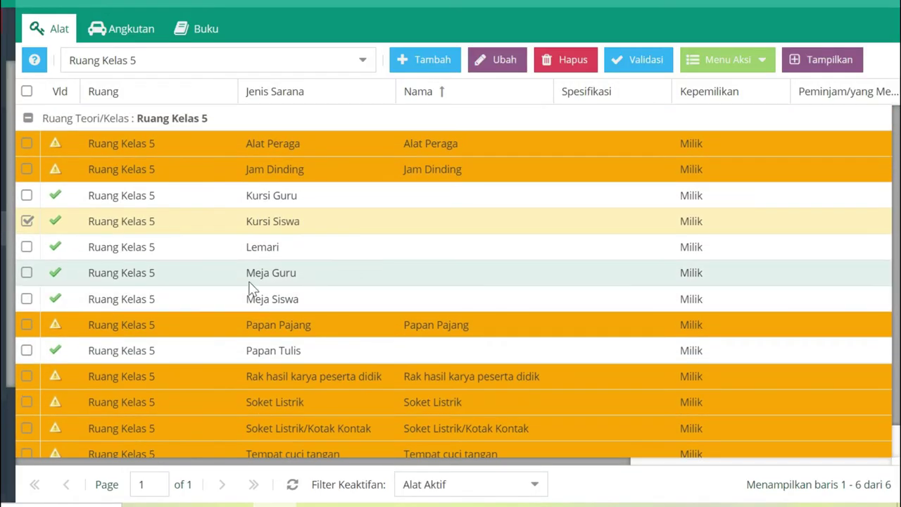
- Open the Buku data and examine the subjects and titles in the list of books owned by the school
click(211, 34)
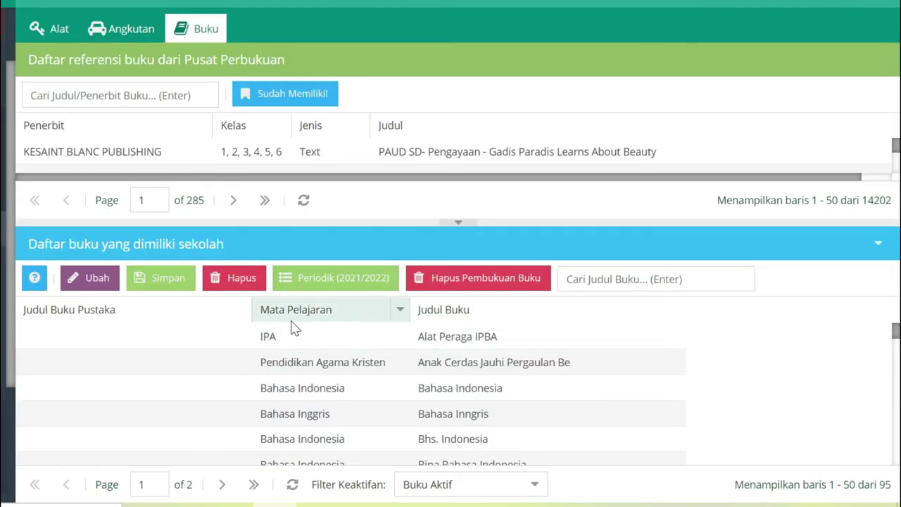
scroll(497, 389, down, 10)
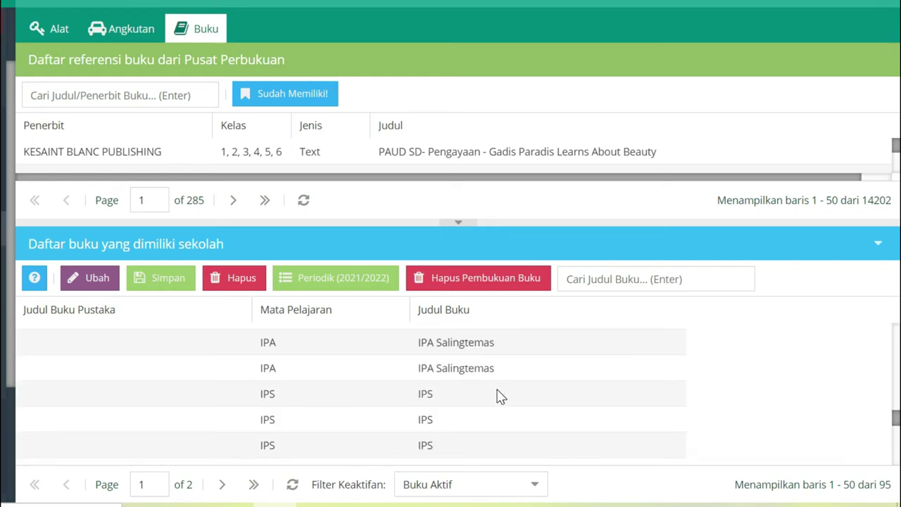
scroll(527, 413, up, 10)
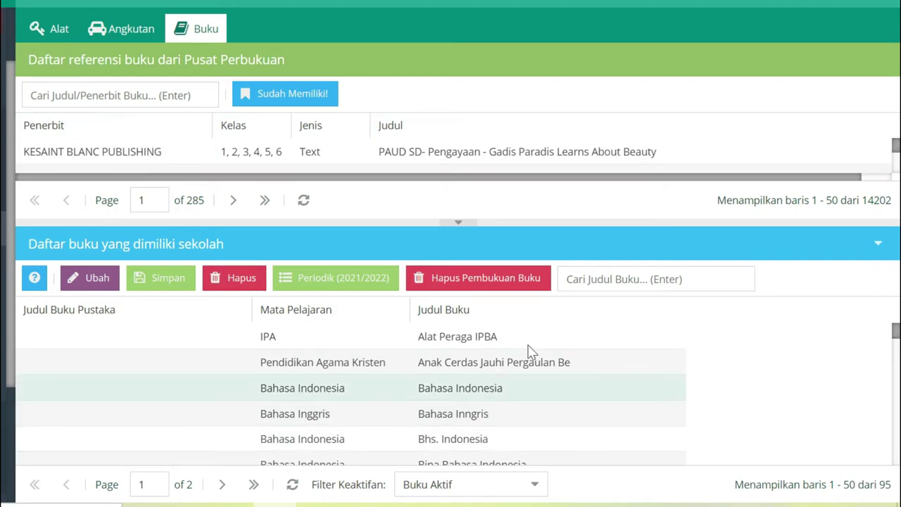
scroll(437, 366, down, 15)
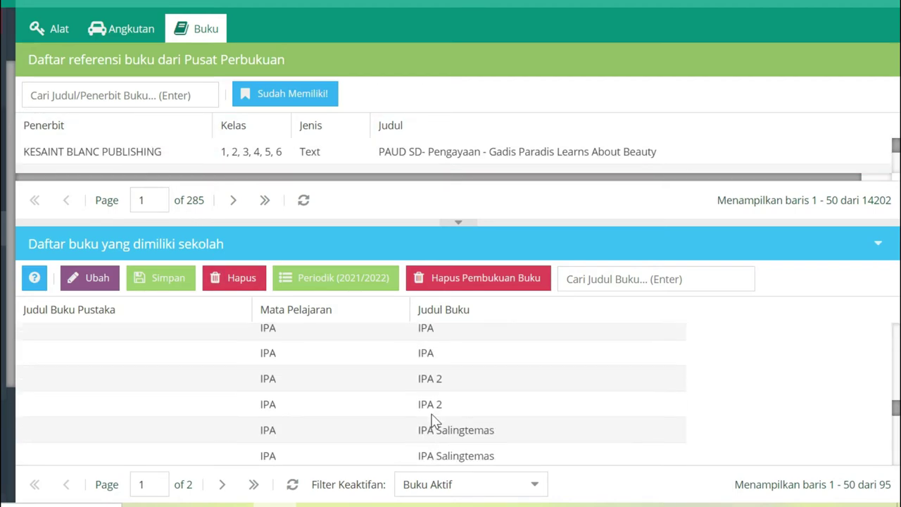
scroll(454, 387, down, 2)
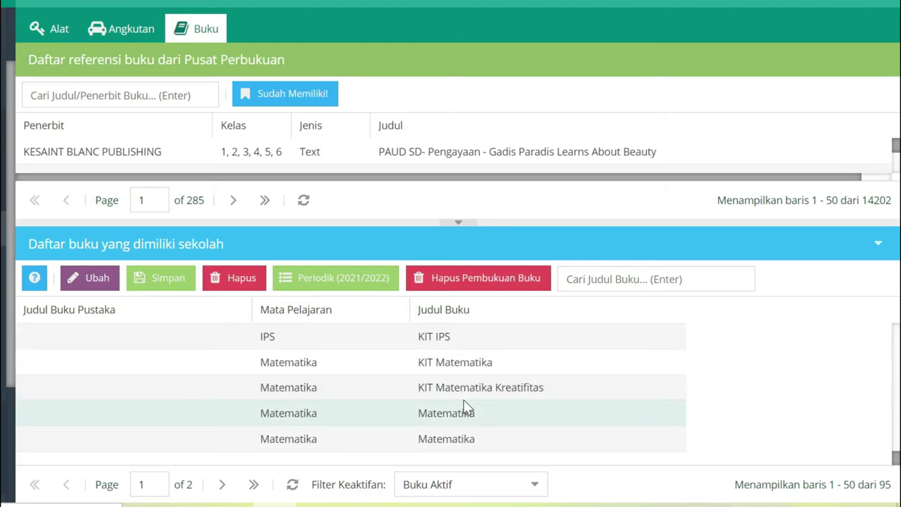
scroll(464, 405, up, 2)
scroll(463, 401, up, 15)
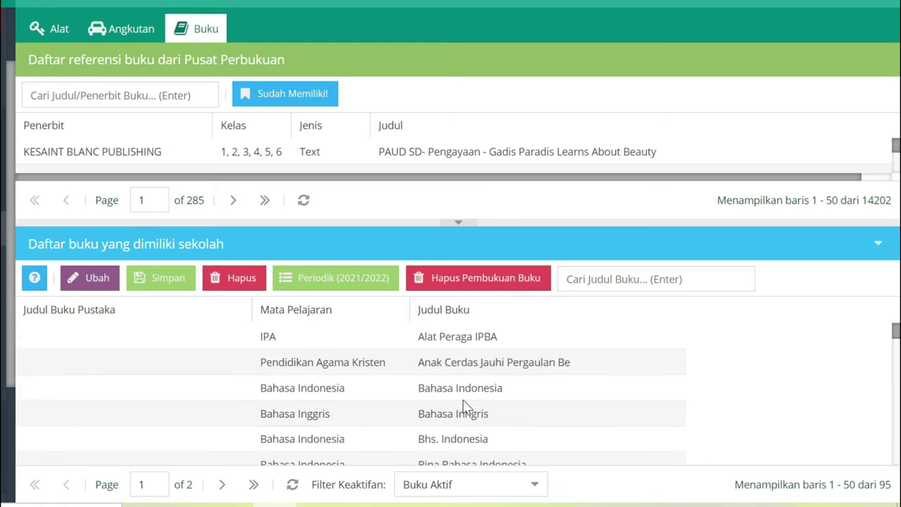
click(366, 342)
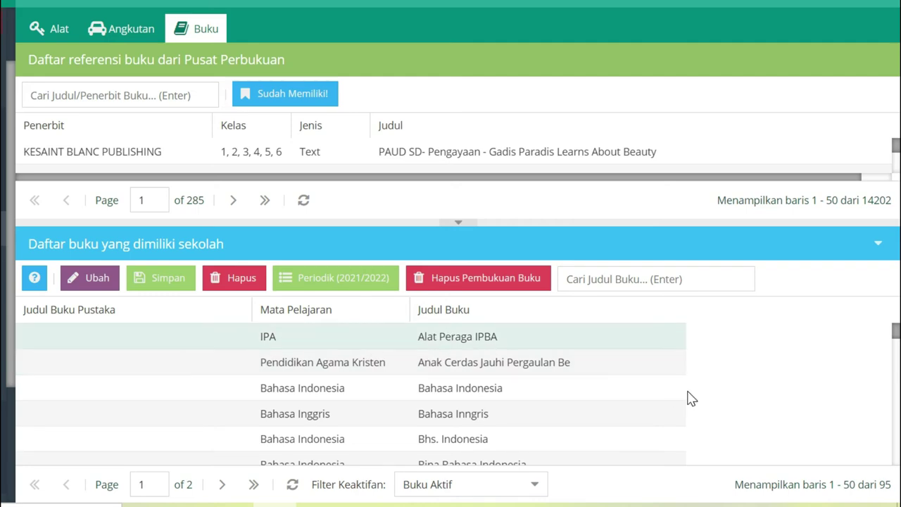
click(604, 395)
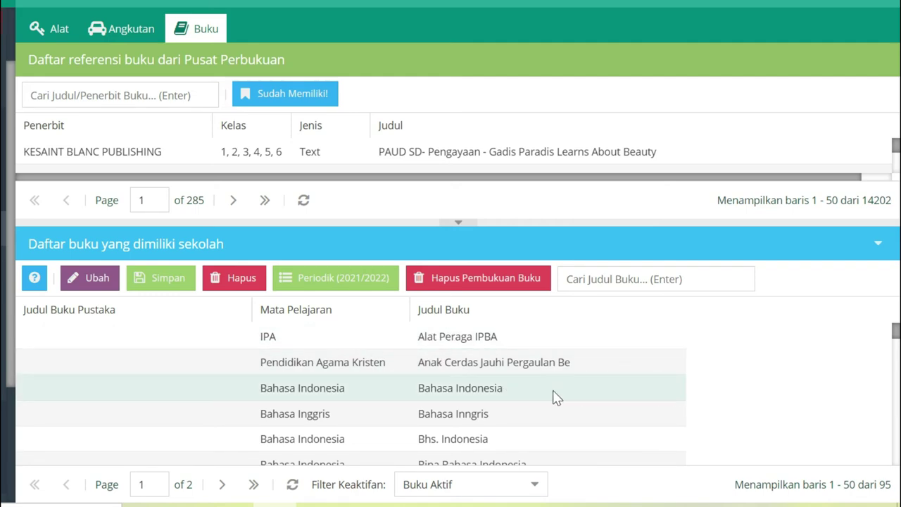
scroll(549, 396, down, 5)
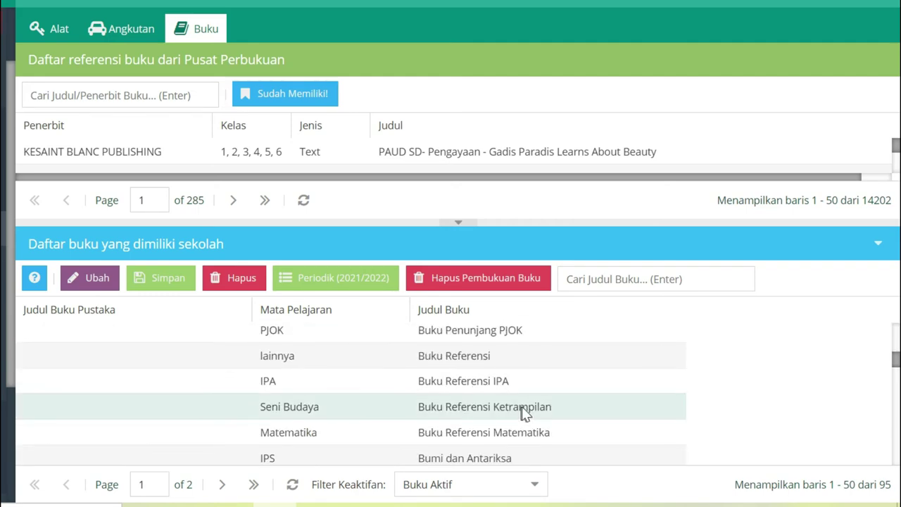
scroll(579, 378, up, 1)
scroll(579, 378, up, 4)
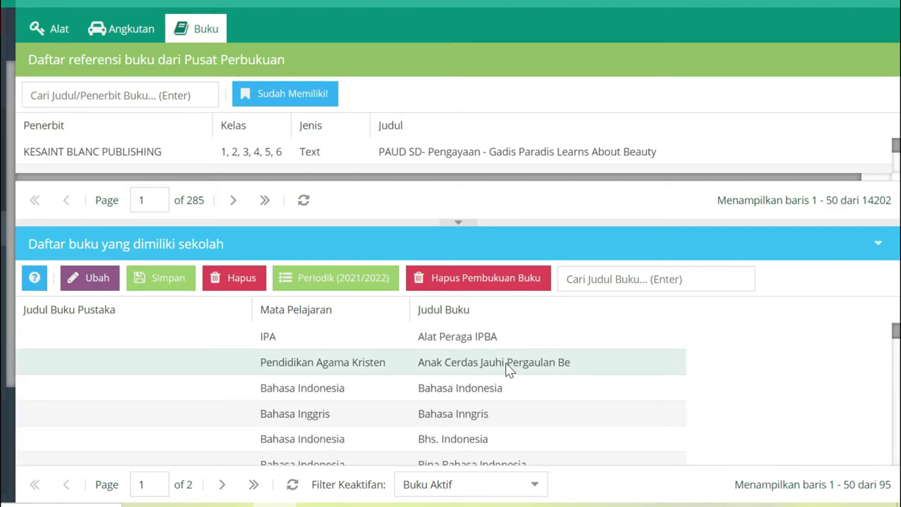
- Try out Hapus Pembukuan Buku on the Bahasa Inngris book with Koreksi Data as the Hapus buku reason, closing the form unsaved
click(465, 421)
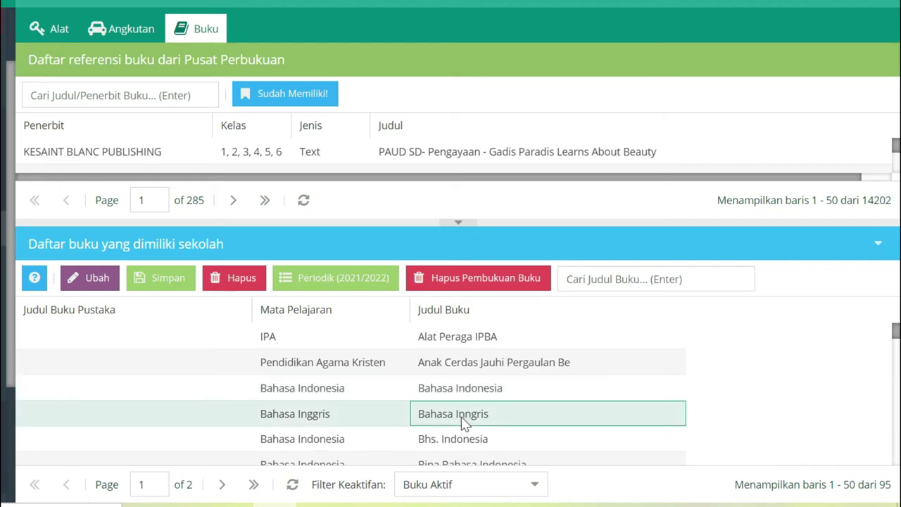
click(497, 281)
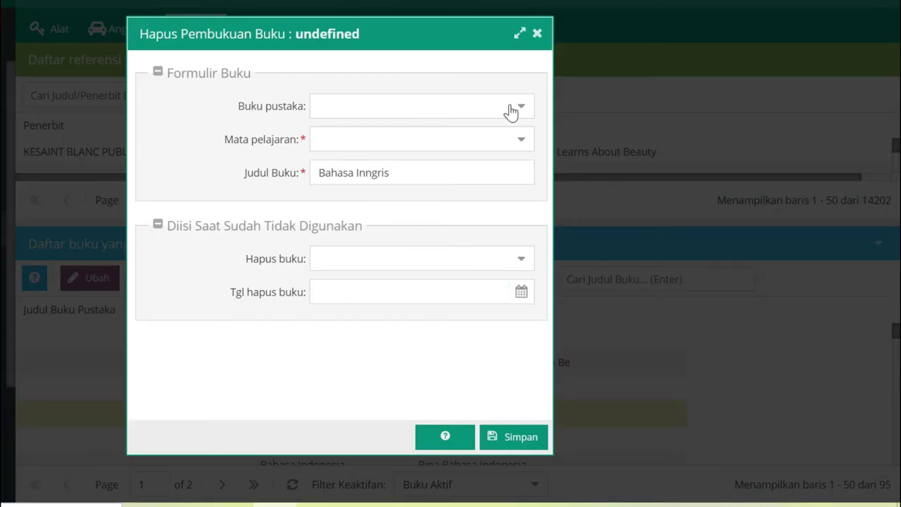
click(519, 109)
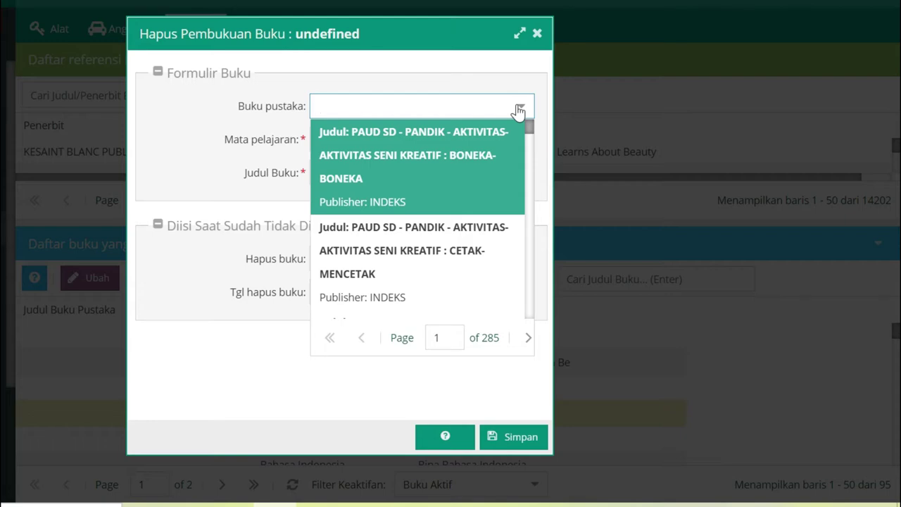
click(420, 408)
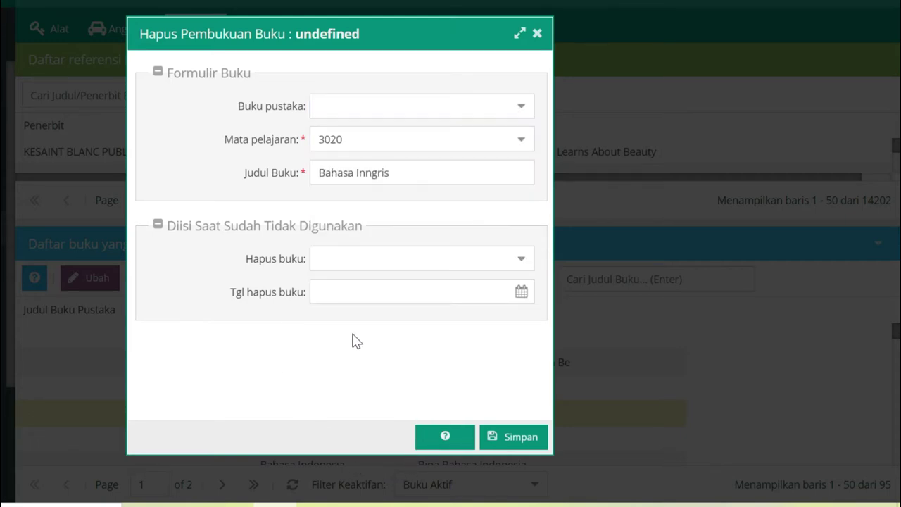
click(523, 260)
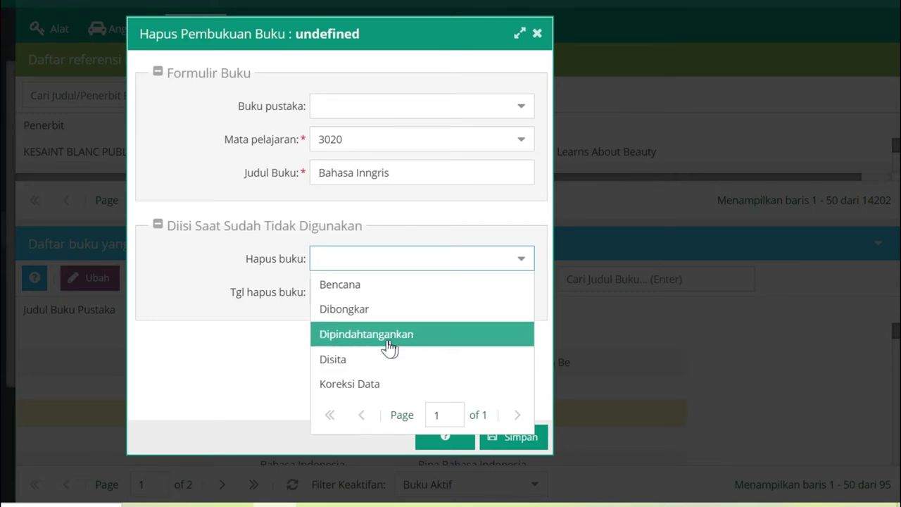
click(381, 389)
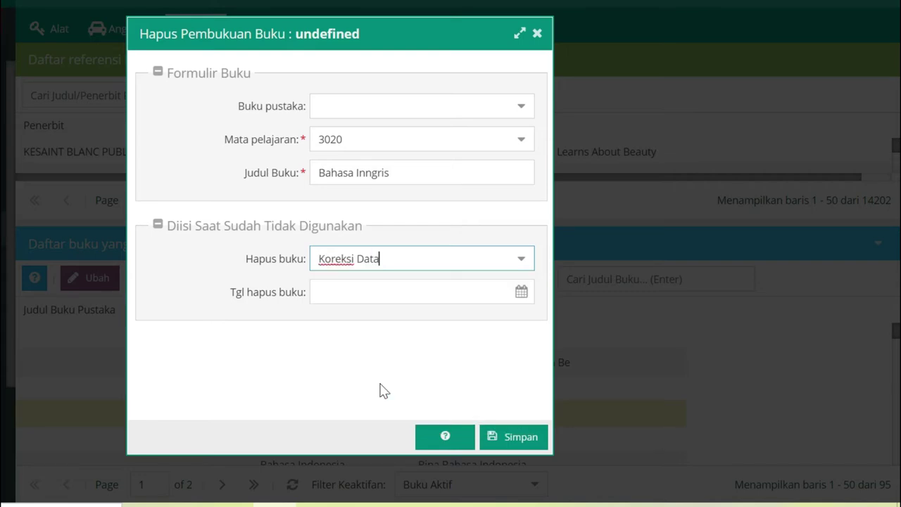
click(521, 294)
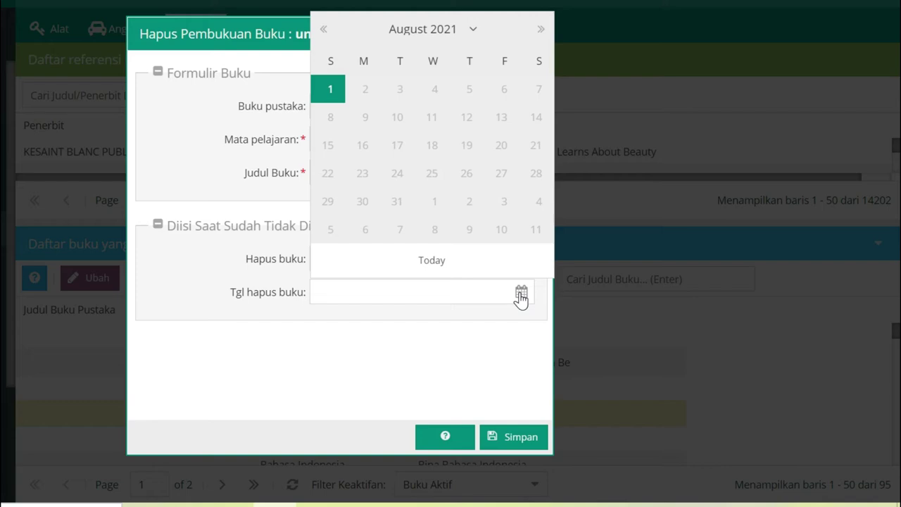
click(525, 500)
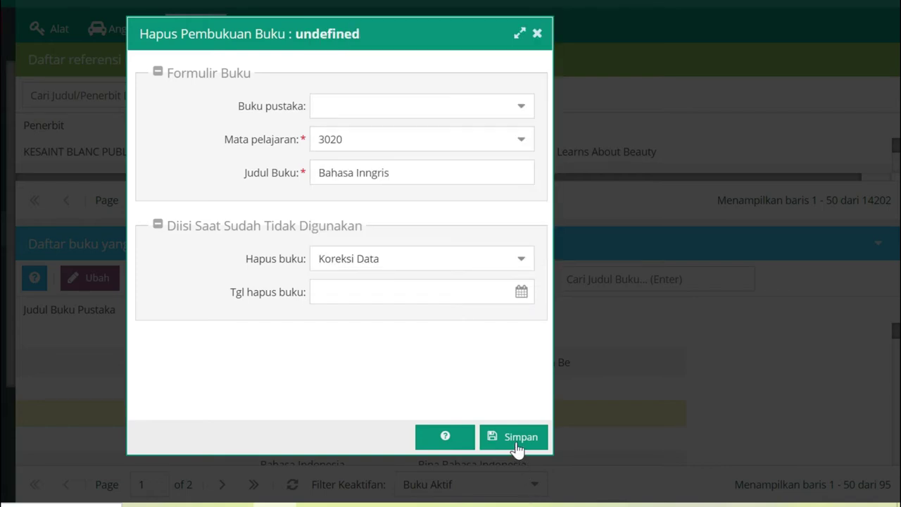
click(537, 33)
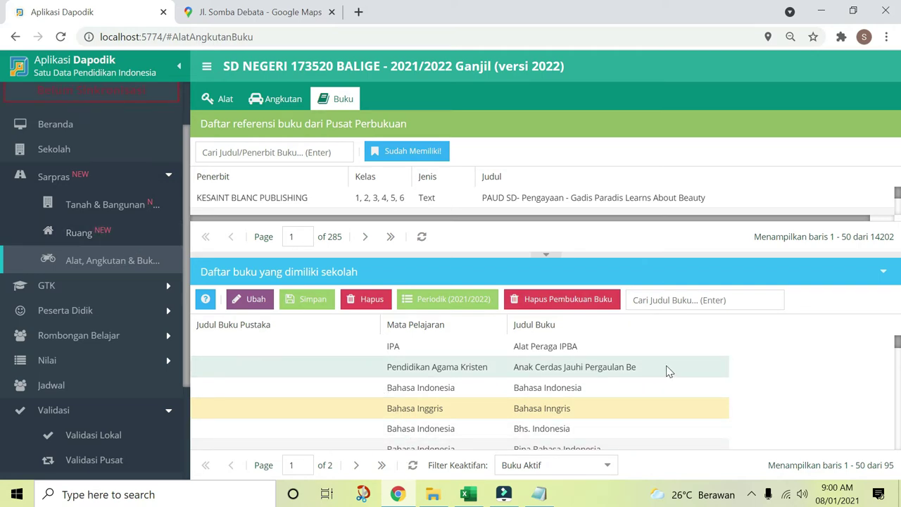
- Look further through the school's owned books and return to the Alat equipment data
click(707, 374)
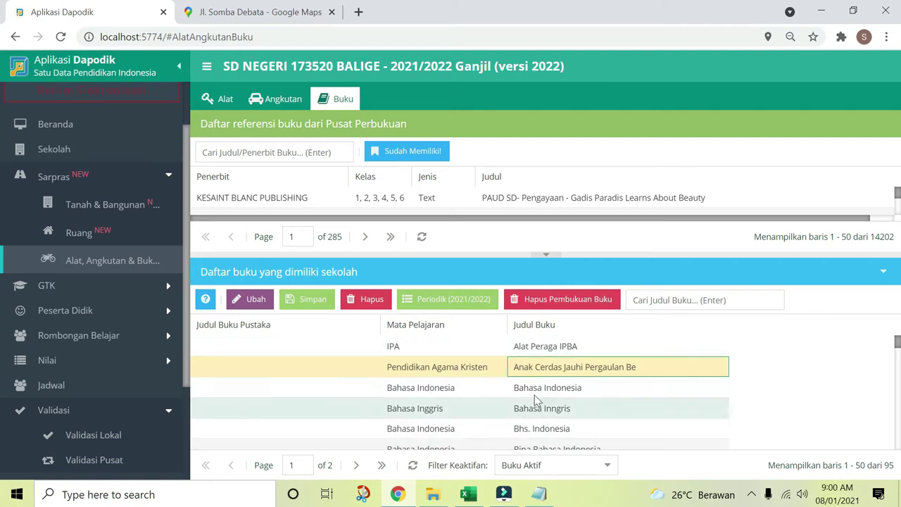
scroll(542, 422, down, 3)
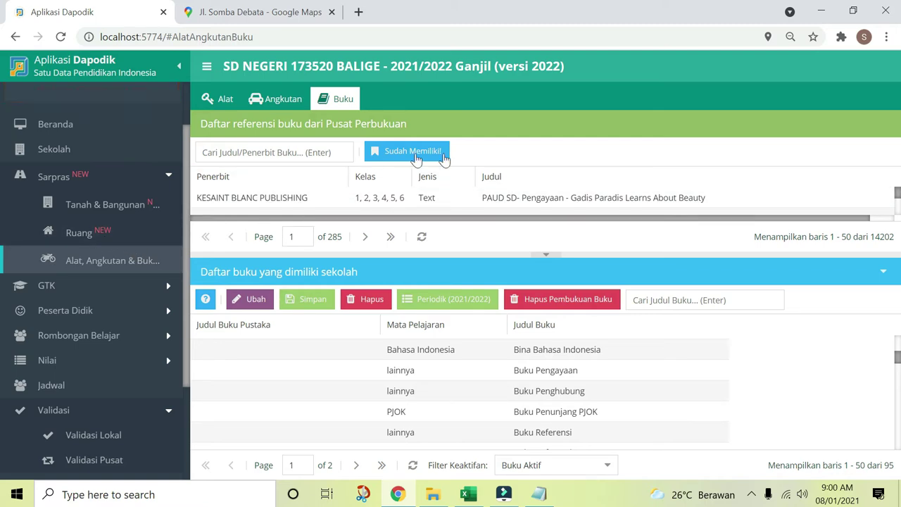
click(217, 99)
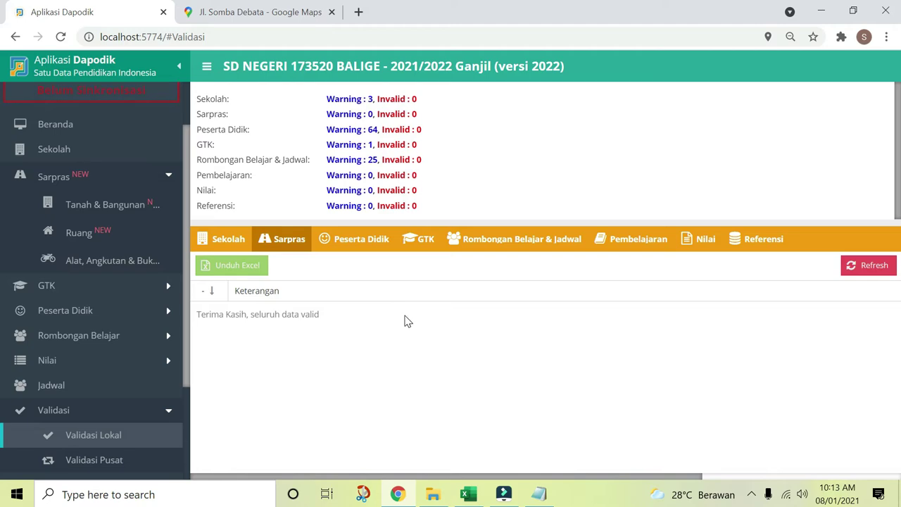
- Refresh the Validasi Lokal results and check the Sarpras category for remaining invalid entries
drag(183, 278, 189, 240)
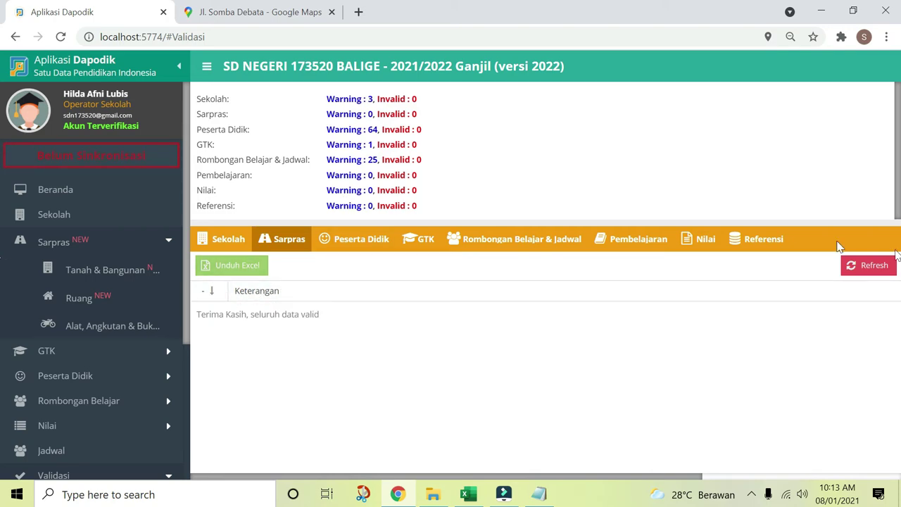
click(877, 273)
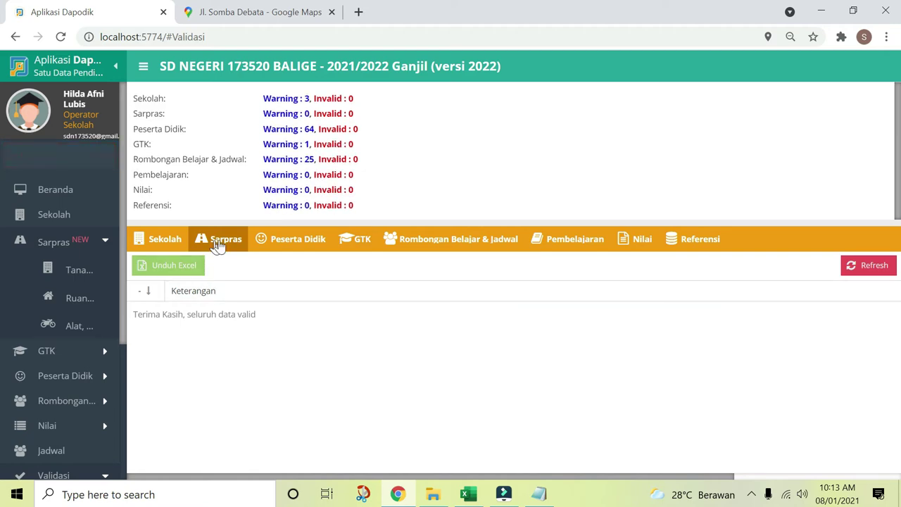
click(221, 249)
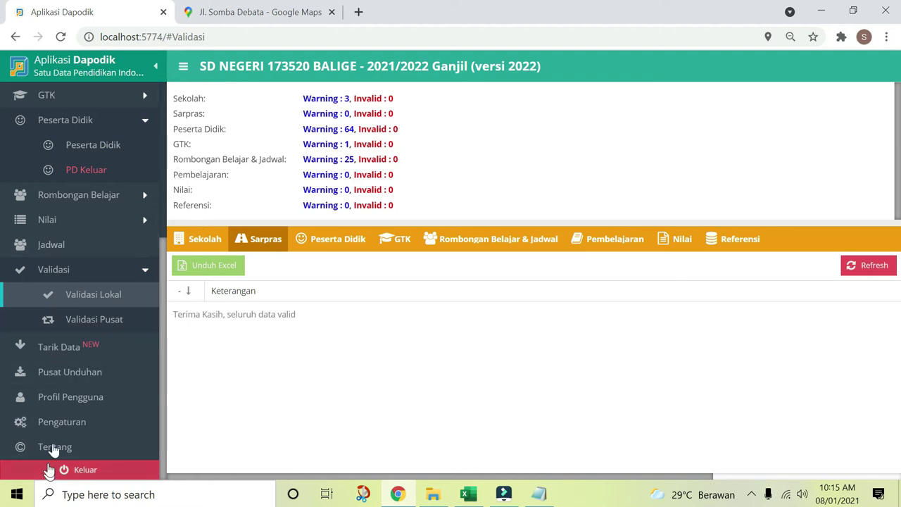
- Start Tukar Akses Pengguna from the Pengaturan page and confirm the Kode Registrasi Sekolah
click(62, 424)
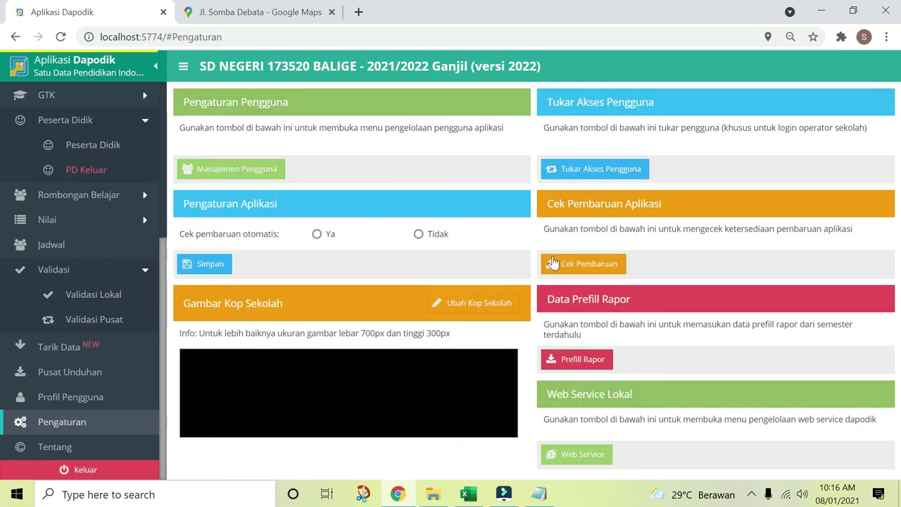
click(552, 263)
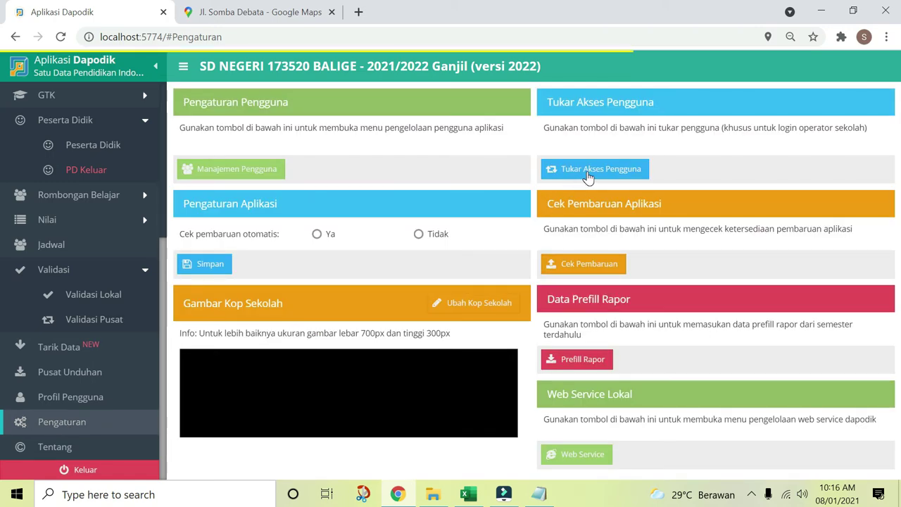
click(587, 173)
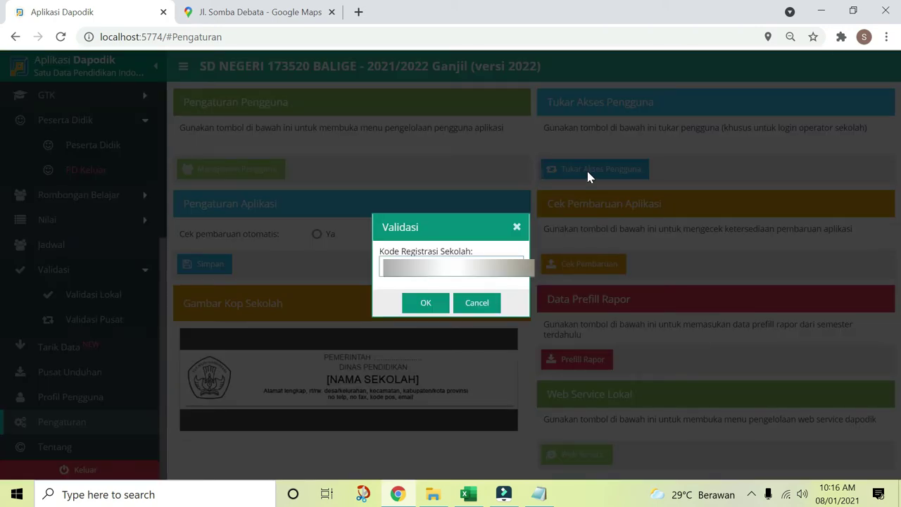
click(425, 303)
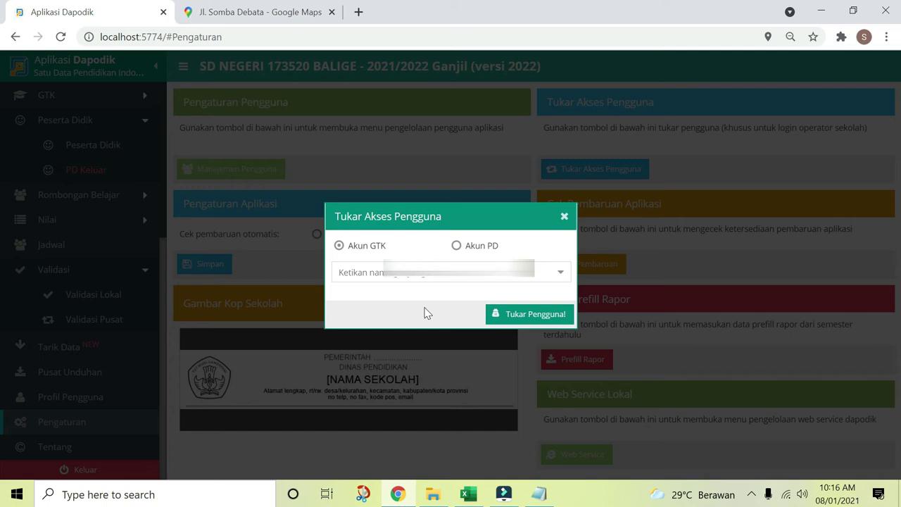
- Switch user access to the school principal's Akun GTK and dismiss the versi 2022 change list with Jangan Tampilkan Lagi
click(557, 278)
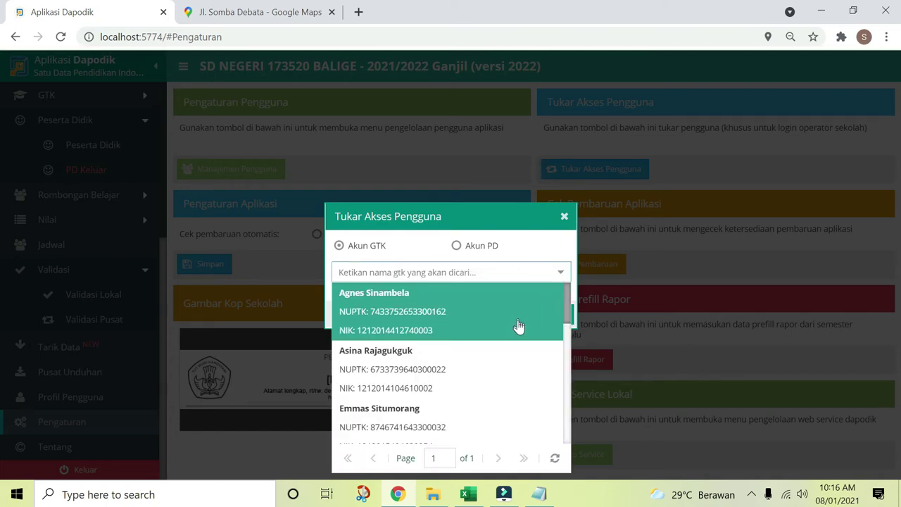
scroll(493, 312, down, 1)
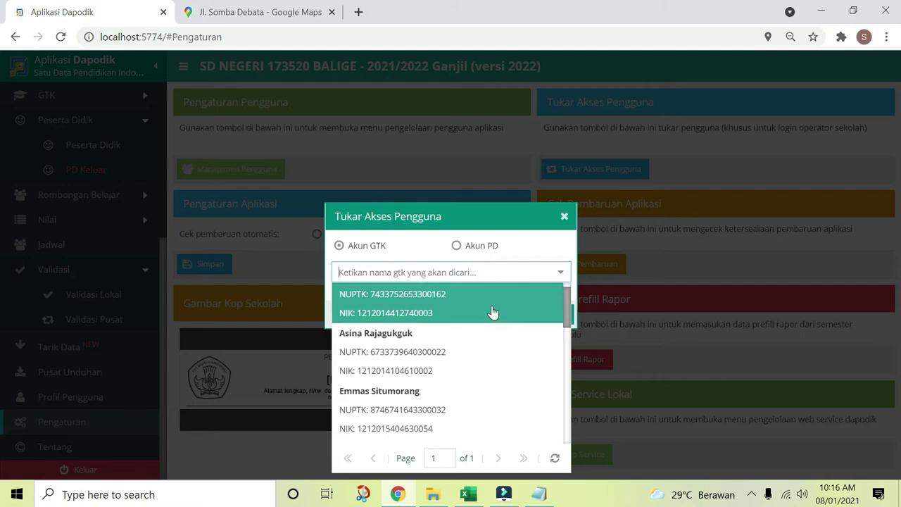
scroll(493, 312, down, 10)
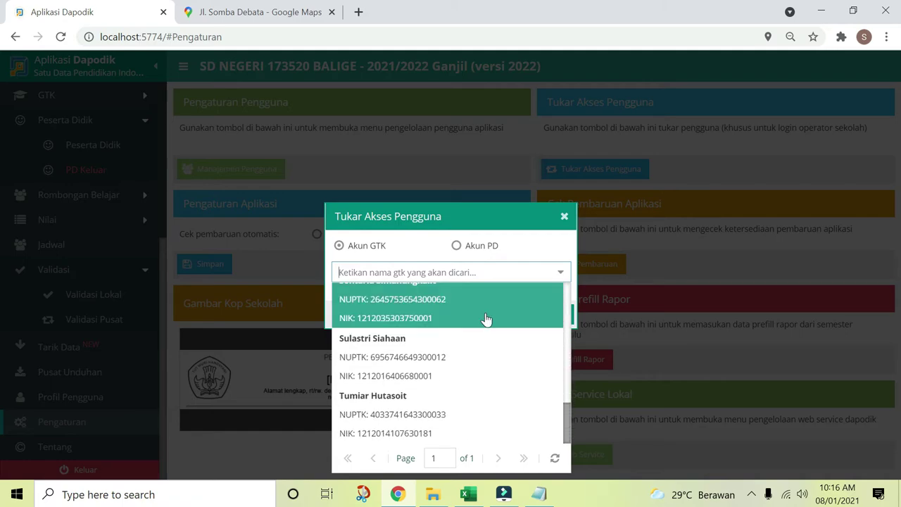
scroll(484, 321, up, 10)
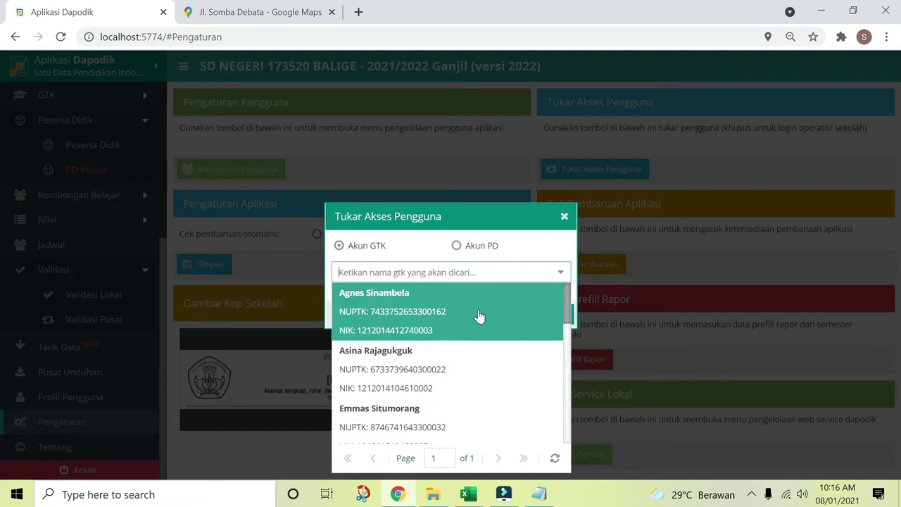
click(426, 369)
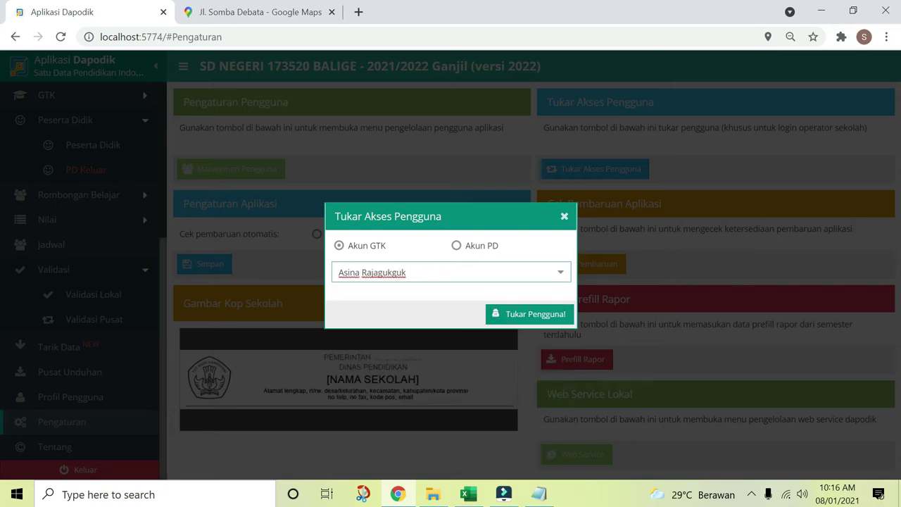
click(538, 316)
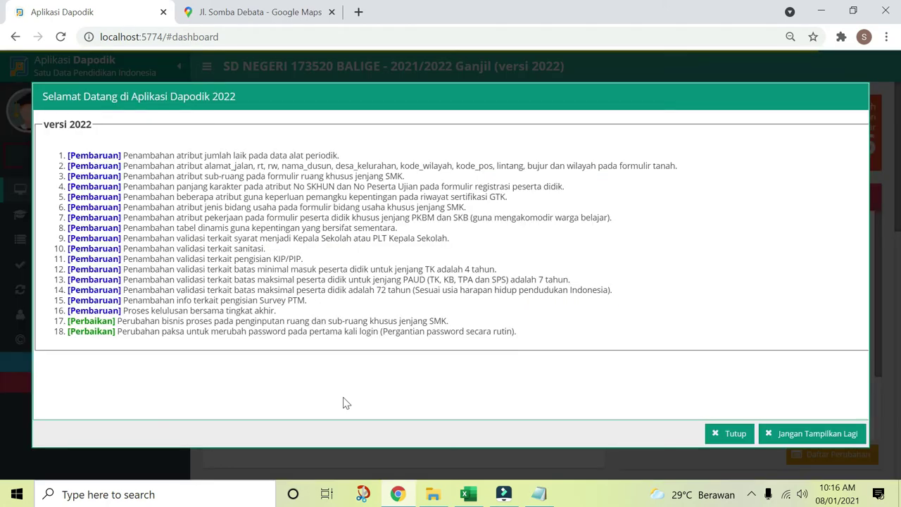
click(781, 432)
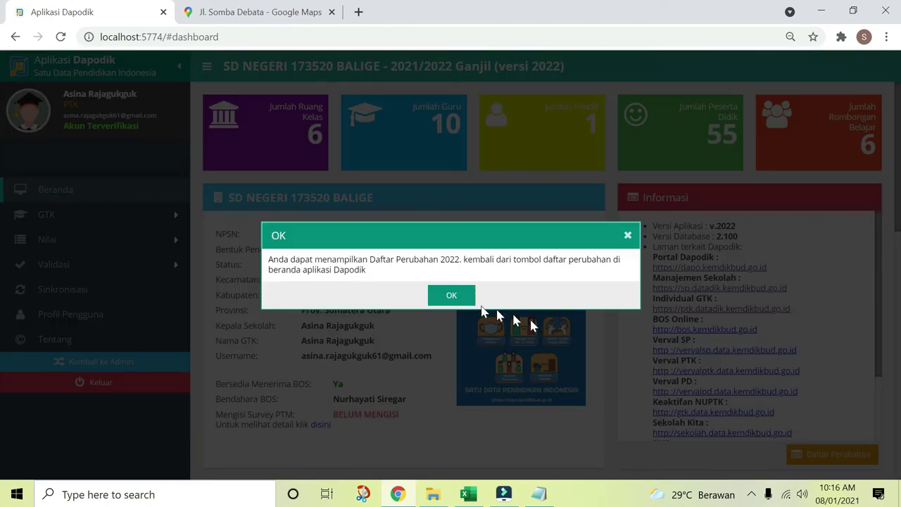
click(443, 296)
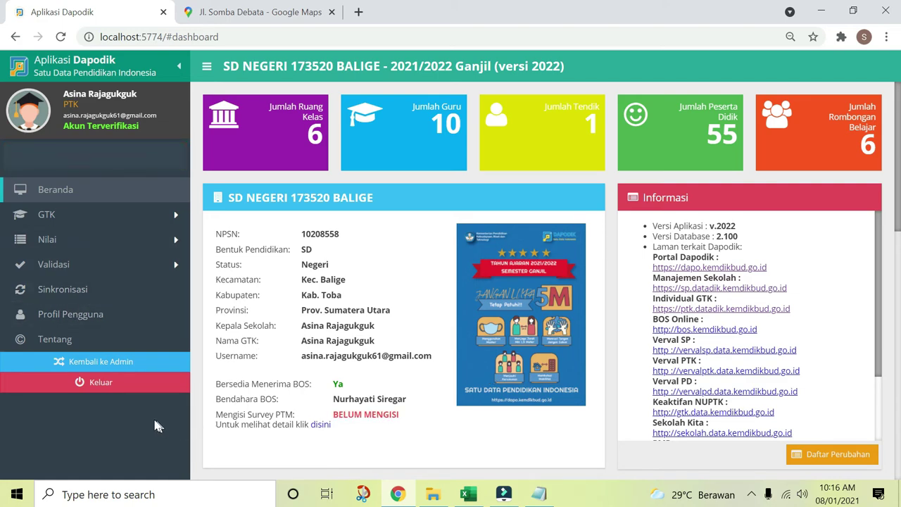
- Log out, sign in with the principal's username and account password for 2021/2022 Ganjil, and choose the Kepala Sekolah role
click(97, 387)
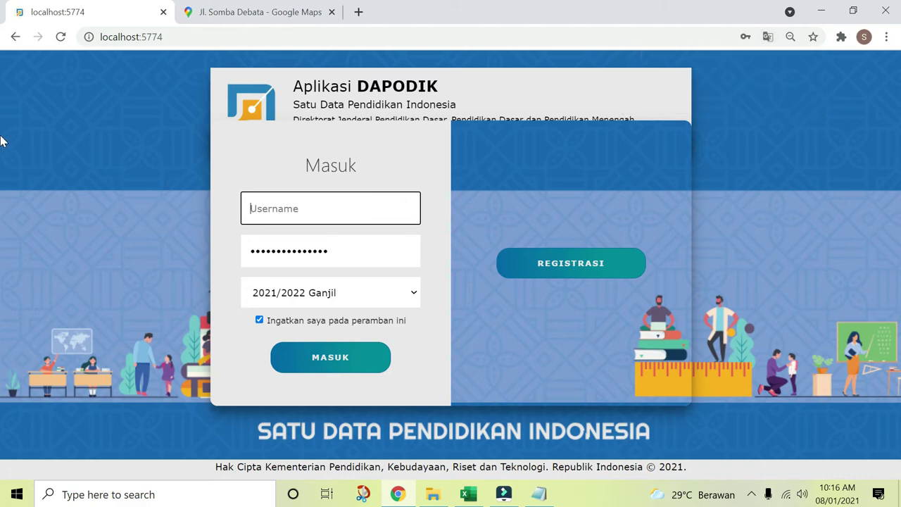
key(Tab)
key(BackSpace)
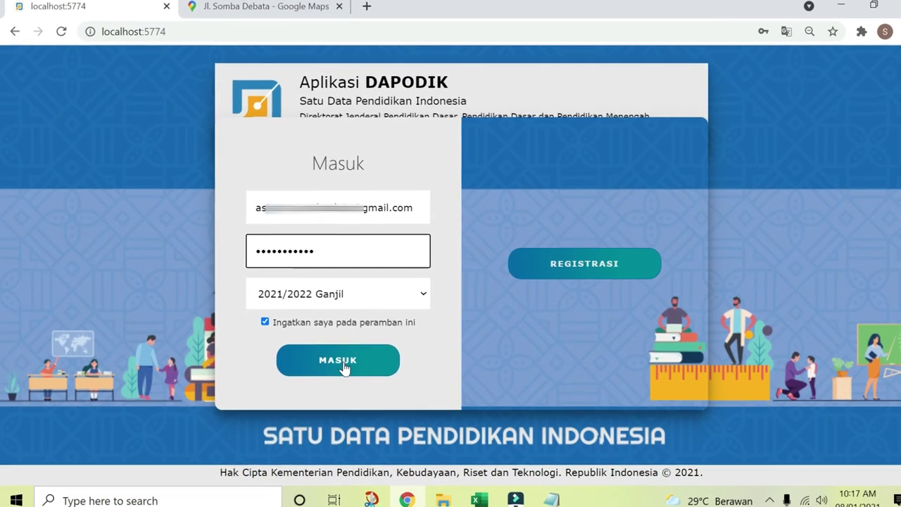
click(332, 363)
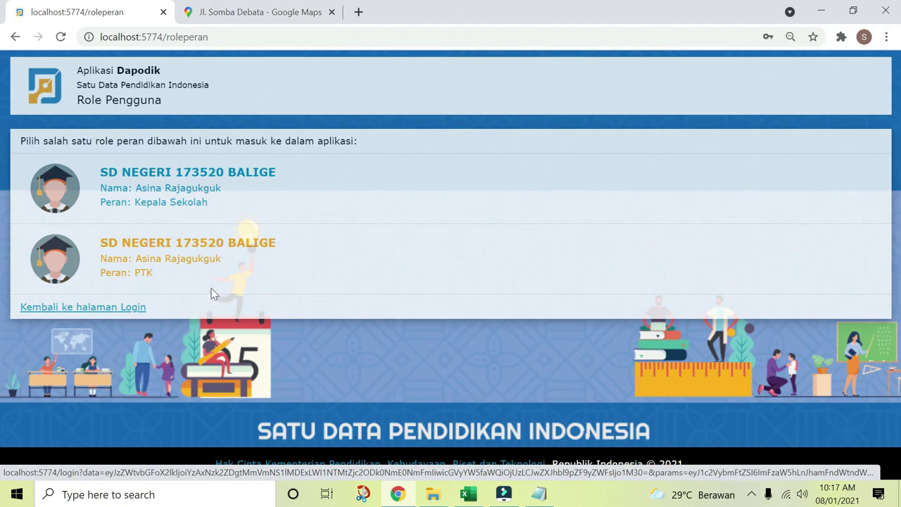
click(161, 199)
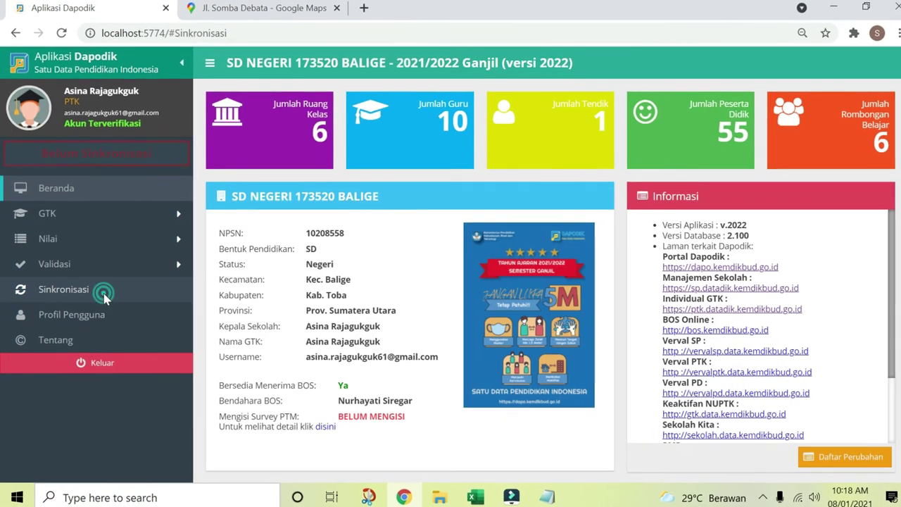
- Check the Validasi Lokal results for invalid entries in every category from Sekolah to Referensi
click(202, 300)
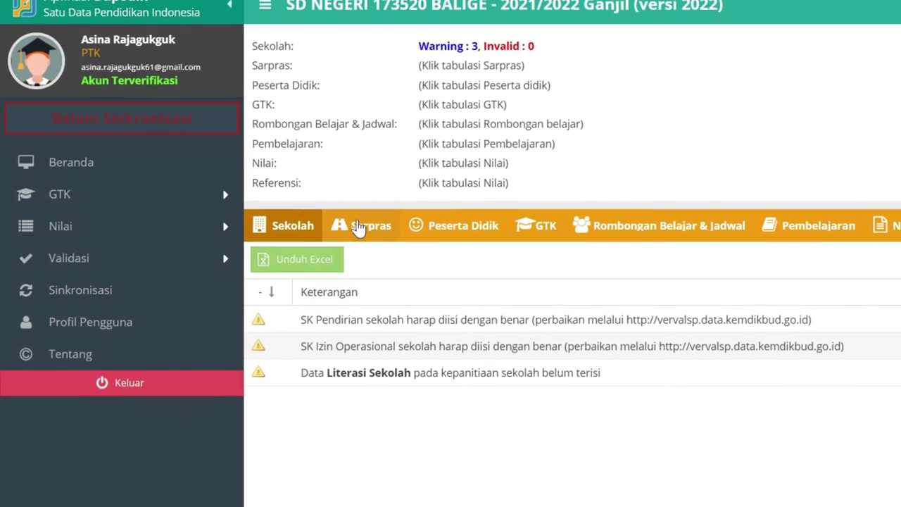
click(361, 225)
click(472, 225)
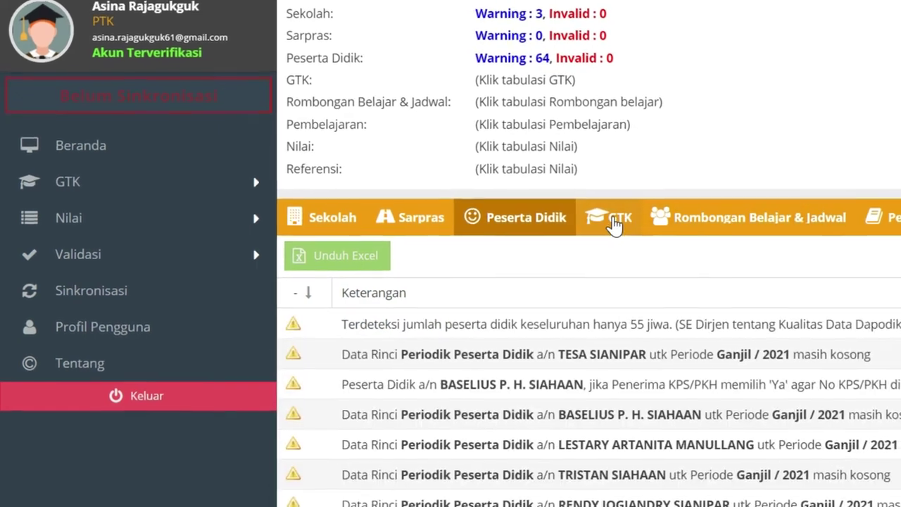
click(595, 219)
click(716, 219)
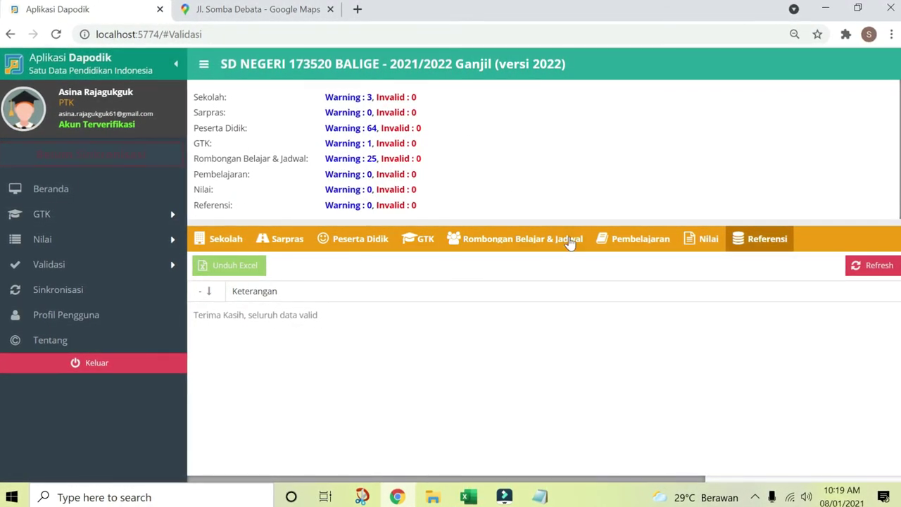
- Start Sinkronisasi, agree to continue with the remaining warning data, and advance the Lembar Konfirmasi Sinkronisasi to step 2
click(60, 294)
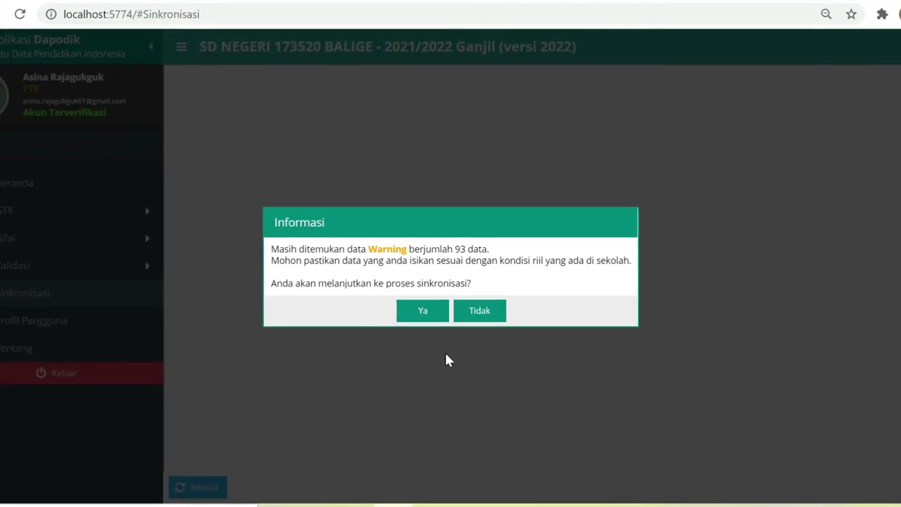
click(421, 314)
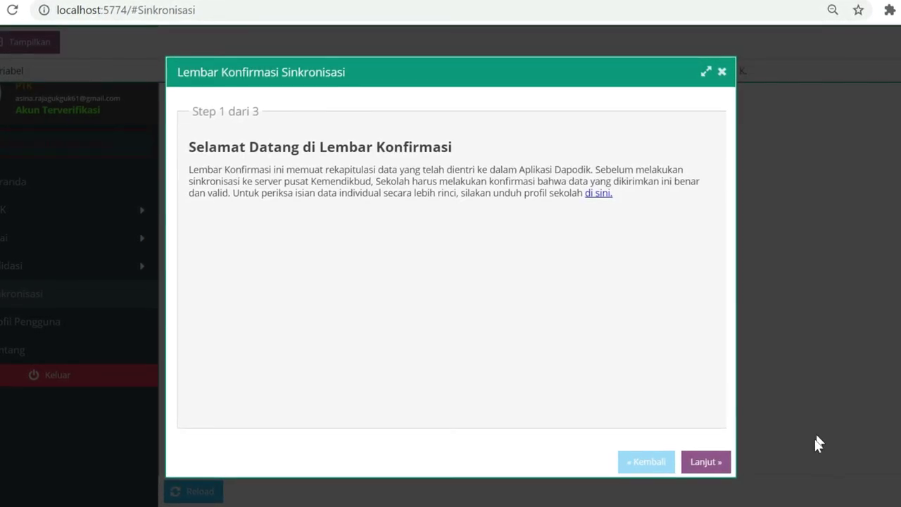
click(707, 463)
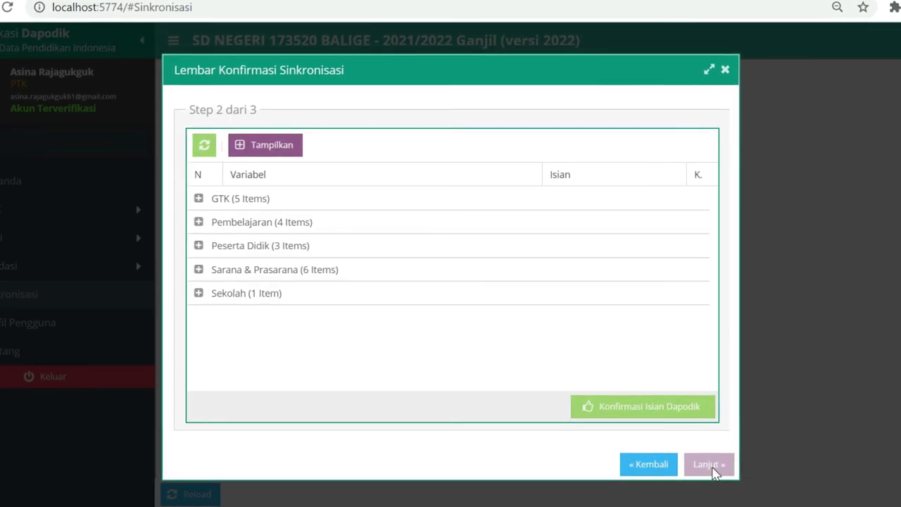
- Expand the GTK group in the confirmation sheet and mark all five of its items as confirmed
click(232, 204)
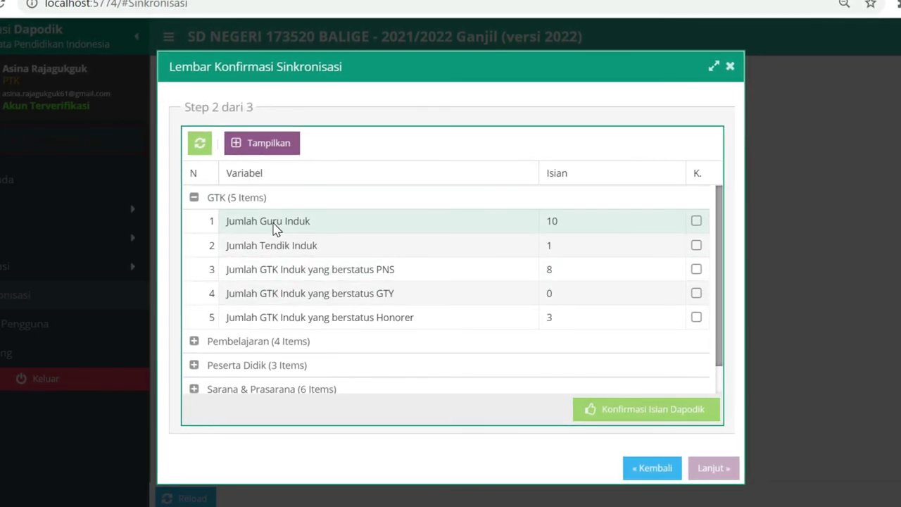
click(697, 221)
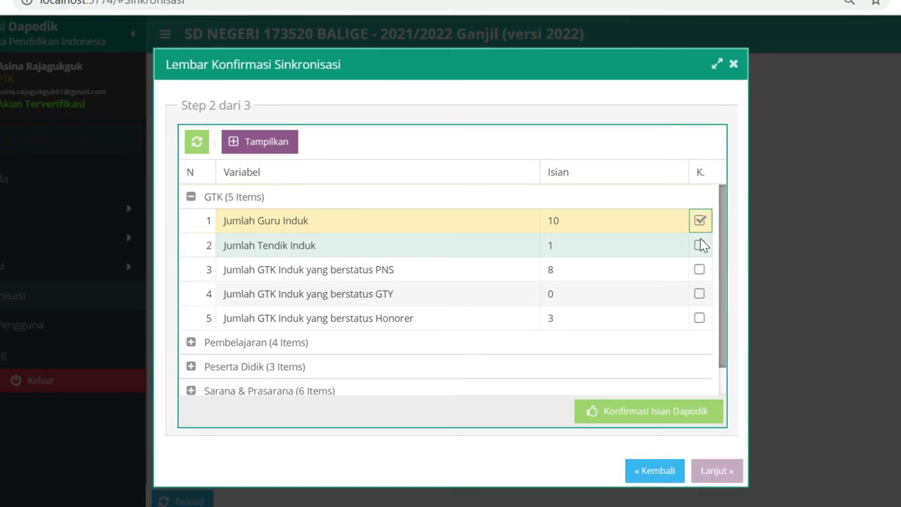
click(699, 245)
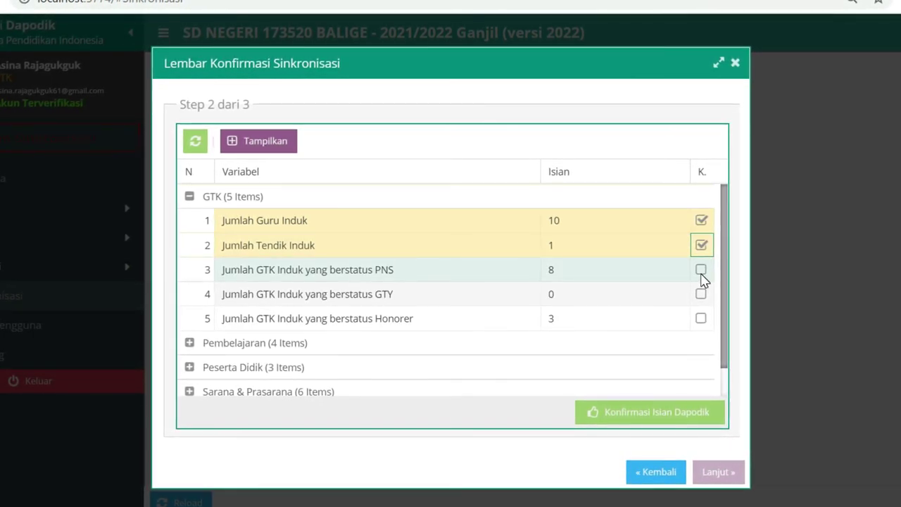
click(701, 271)
click(701, 295)
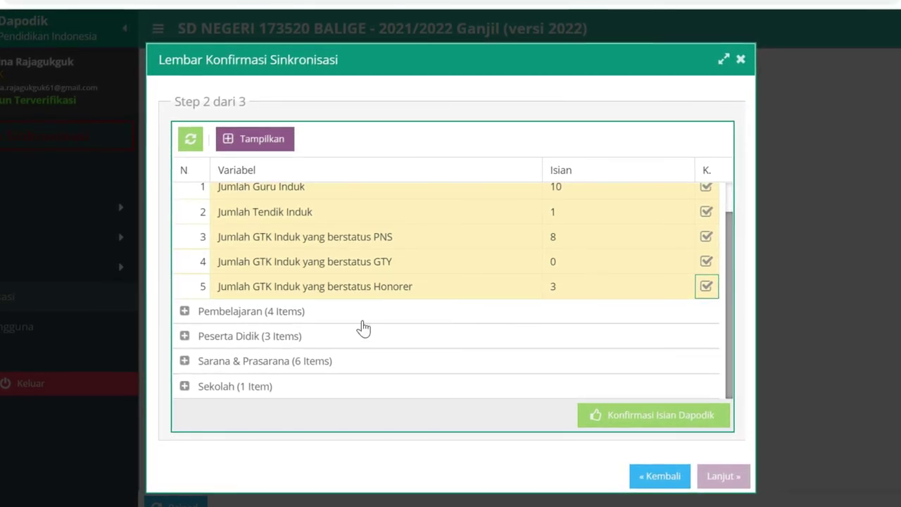
- Expand the Pembelajaran group and mark its four items as confirmed, from Kurikulum yang digunakan to Jumlah Rombongan Belajar Kelas Terbuka
click(308, 318)
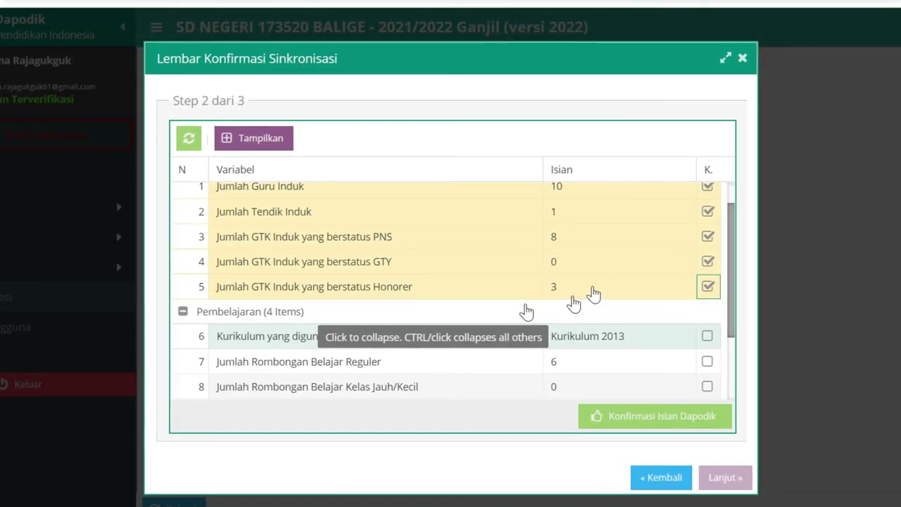
click(711, 363)
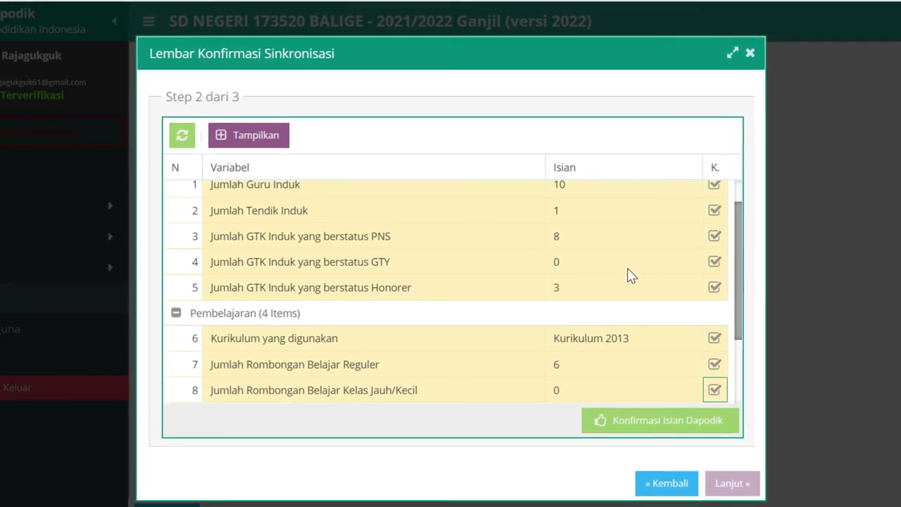
scroll(631, 275, up, 1)
scroll(630, 276, down, 3)
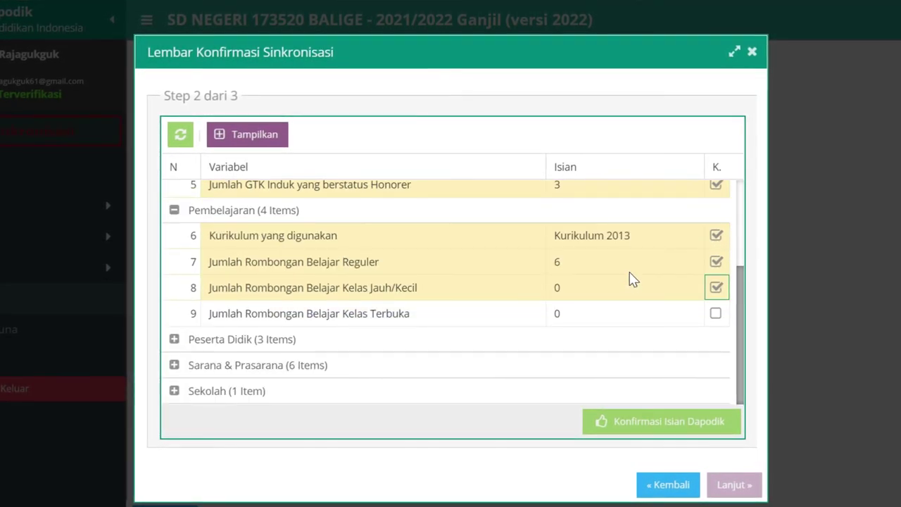
click(717, 313)
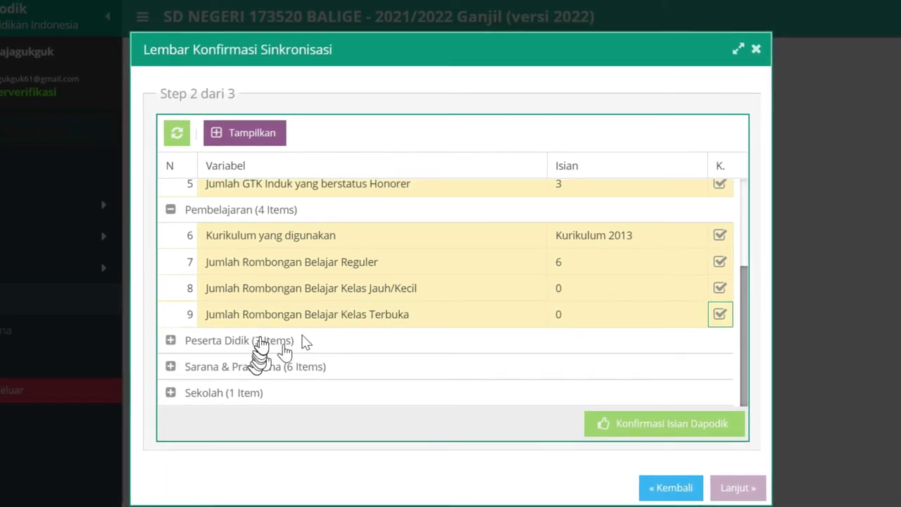
- Expand the Peserta Didik group and confirm Jumlah Peserta Didik, Peserta Didik ABK, and Peserta Didik memiliki KIP/KPS/PKH
click(232, 342)
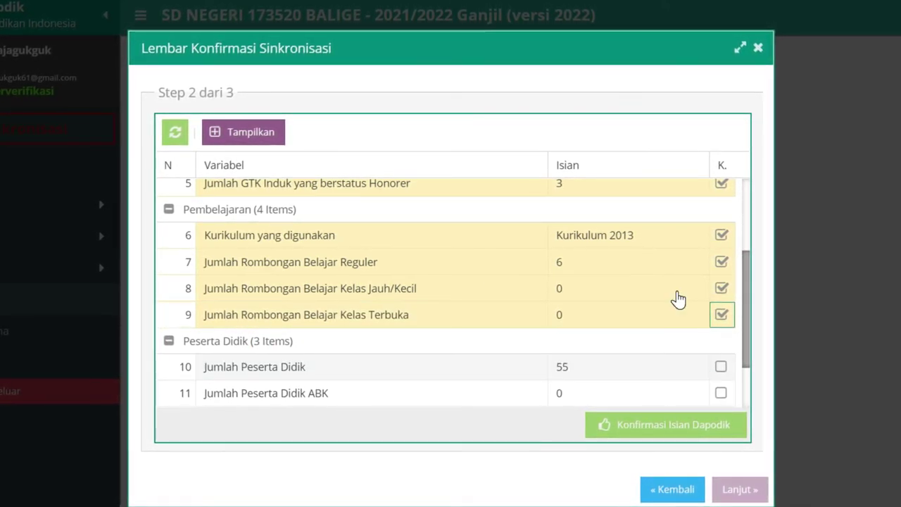
scroll(698, 331, down, 2)
click(721, 288)
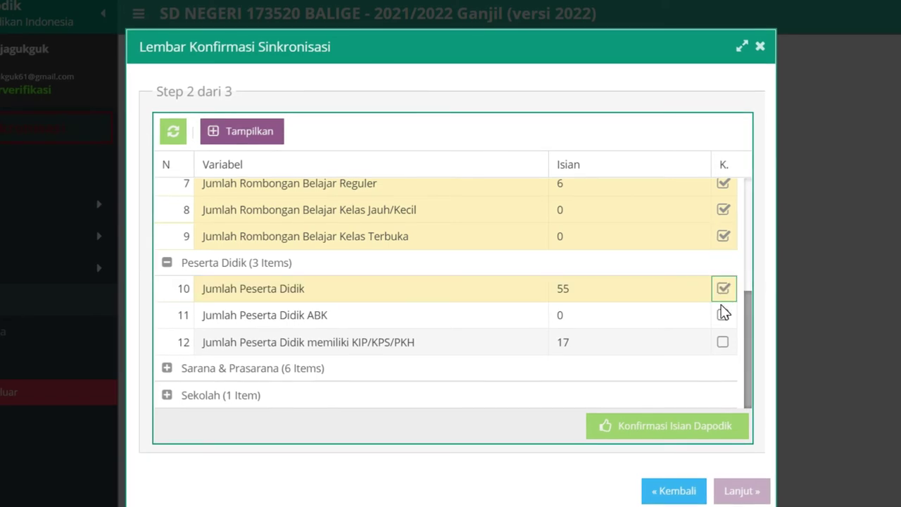
click(723, 315)
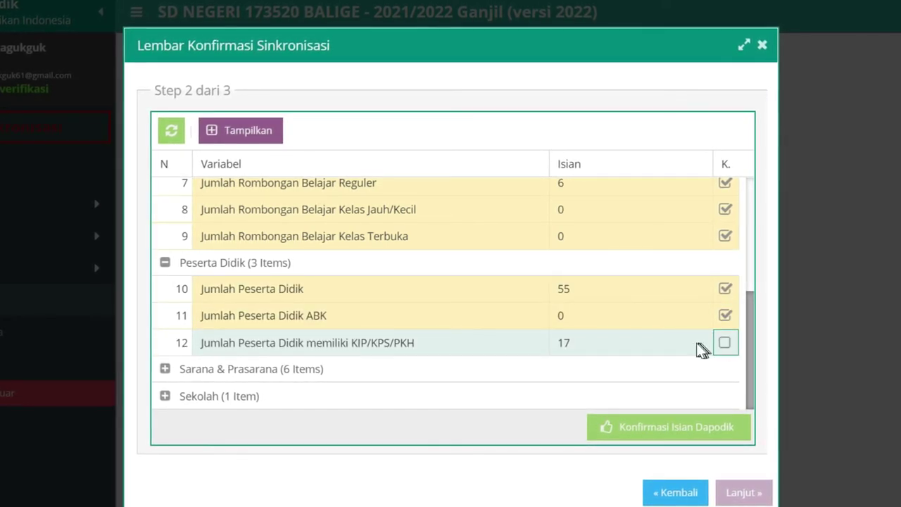
click(723, 343)
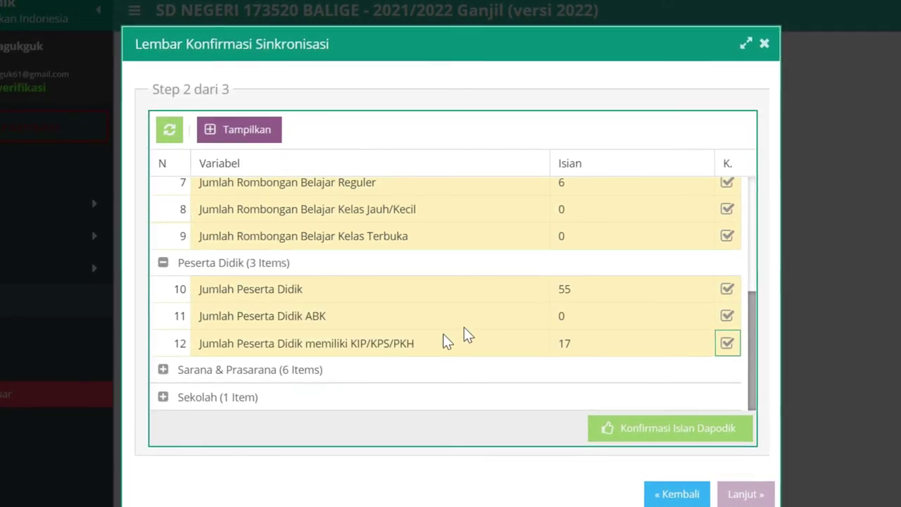
- Expand the Sarana & Prasarana group and mark its six items as confirmed, from Jumlah Ruang Kelas to Fasilitas Internet
click(429, 369)
scroll(704, 303, down, 3)
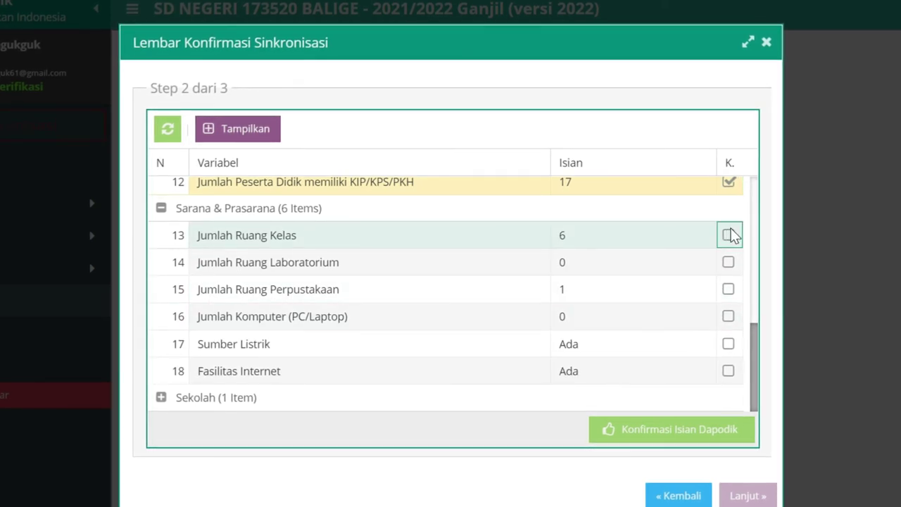
click(728, 235)
click(728, 262)
click(728, 289)
click(728, 316)
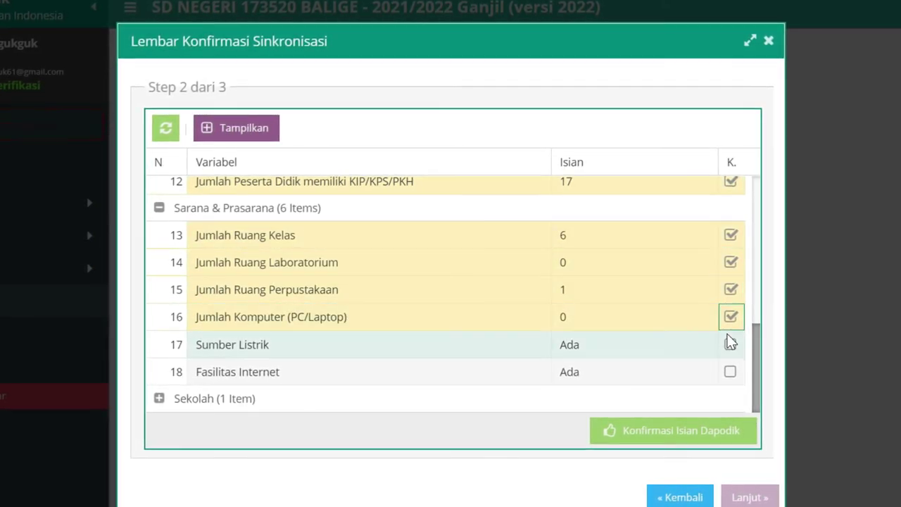
click(730, 343)
click(729, 371)
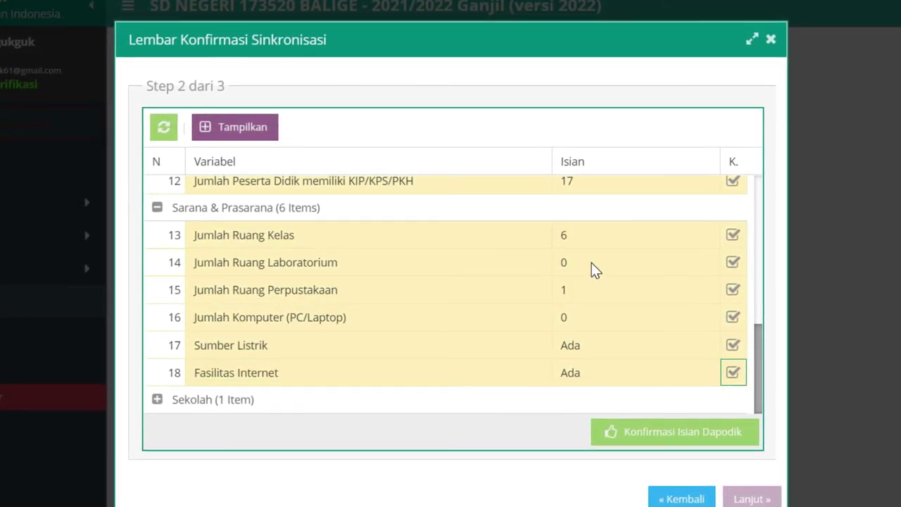
- Expand the Sekolah group and mark Bersedia Menerima BOS as confirmed
click(173, 402)
scroll(687, 341, down, 1)
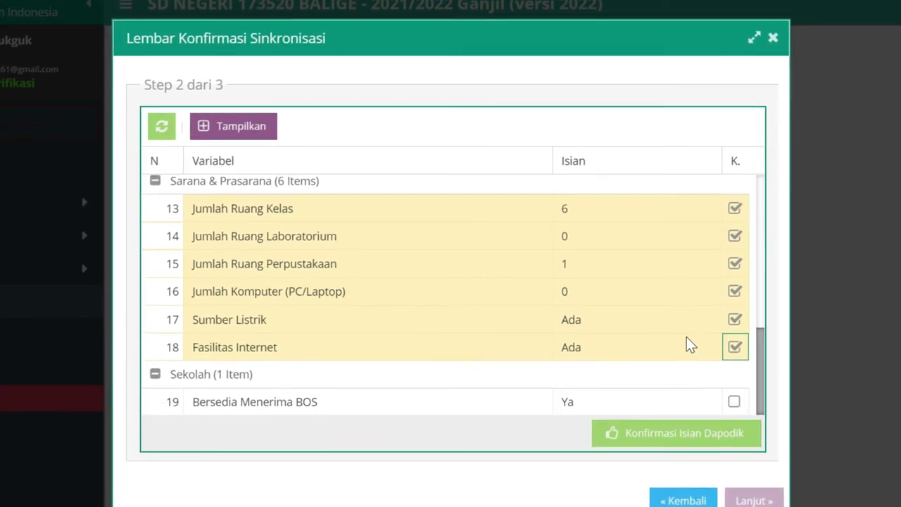
click(734, 401)
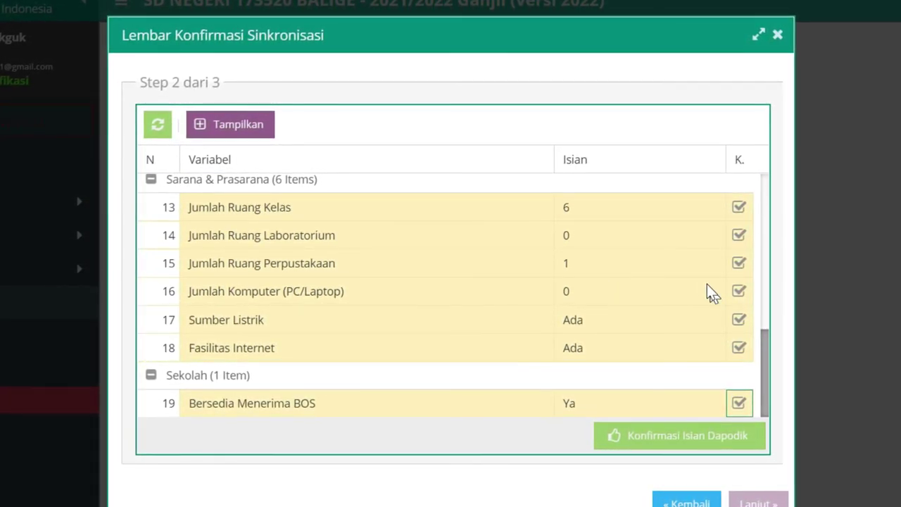
- Submit the confirmed Dapodik entries, approving the data submission and integrity statement, and run the synchronization with the server
click(704, 451)
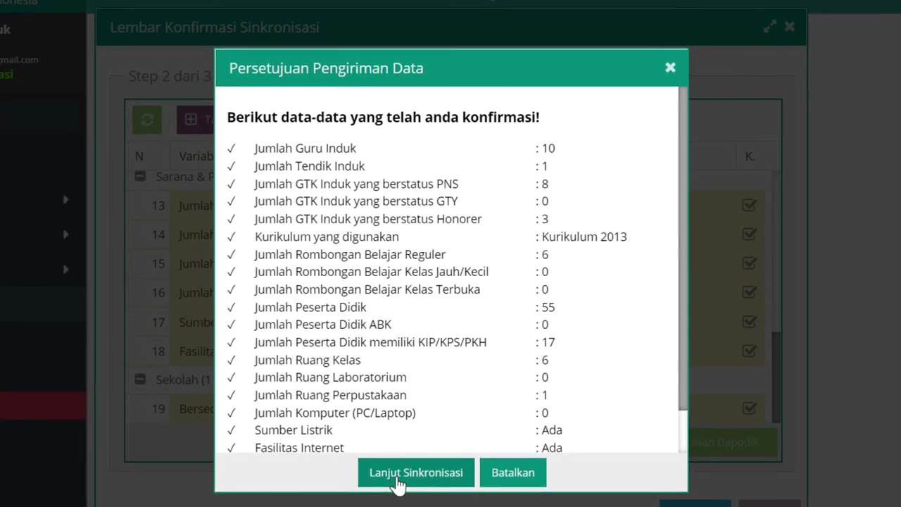
click(398, 483)
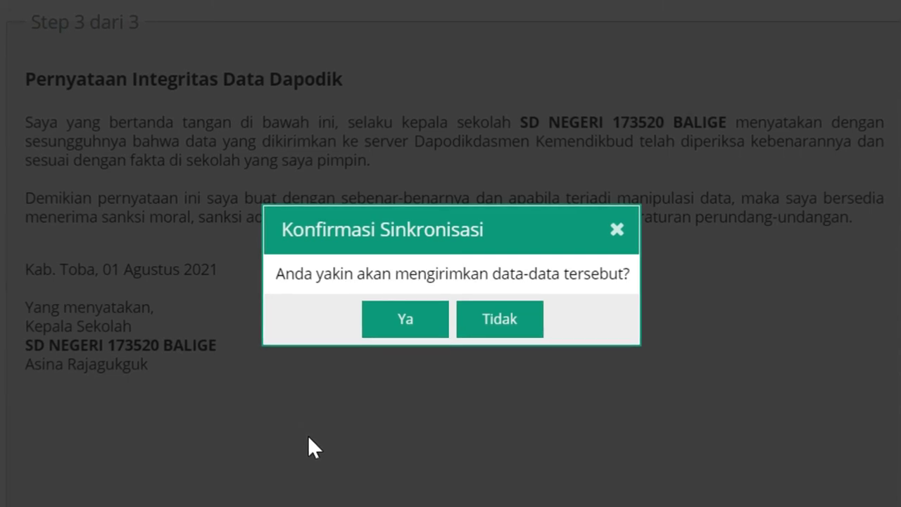
click(400, 318)
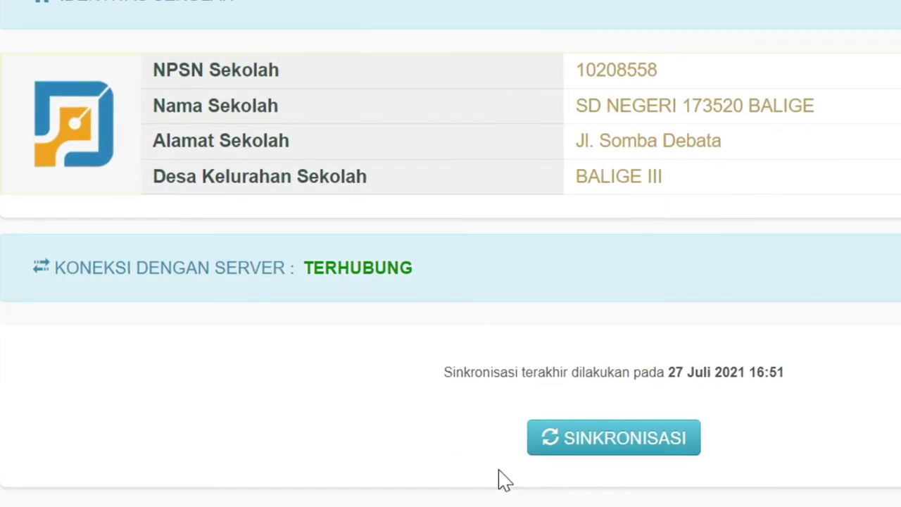
click(606, 438)
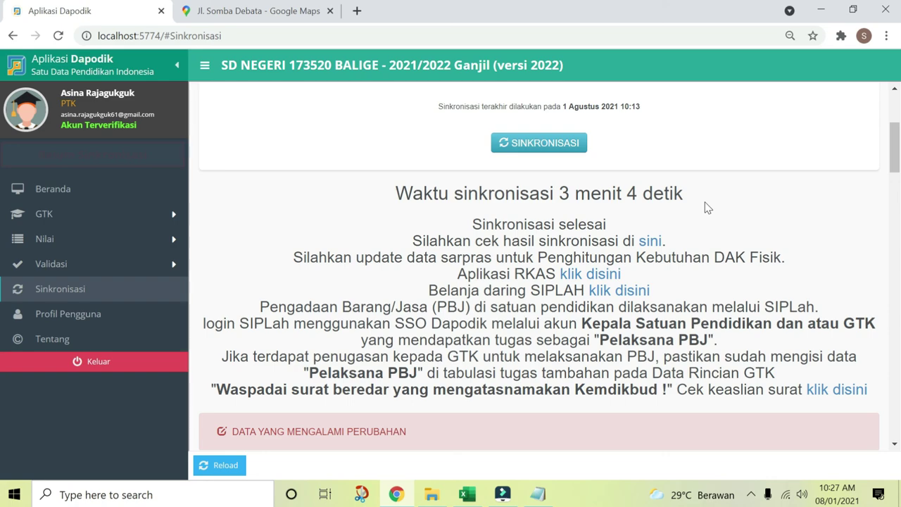
- Review the synchronization results, examining the tables of changed data, data sent to the server, and data changes received locally
scroll(708, 207, down, 5)
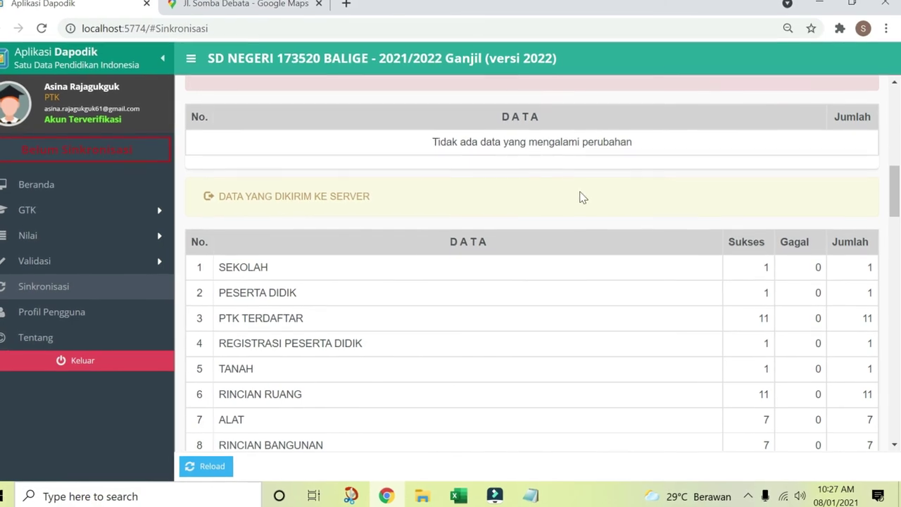
scroll(462, 195, down, 2)
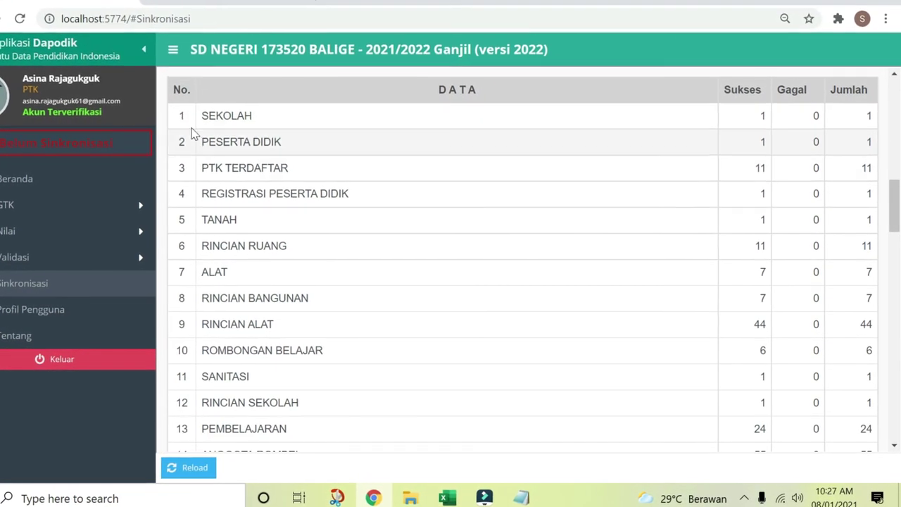
scroll(665, 151, down, 4)
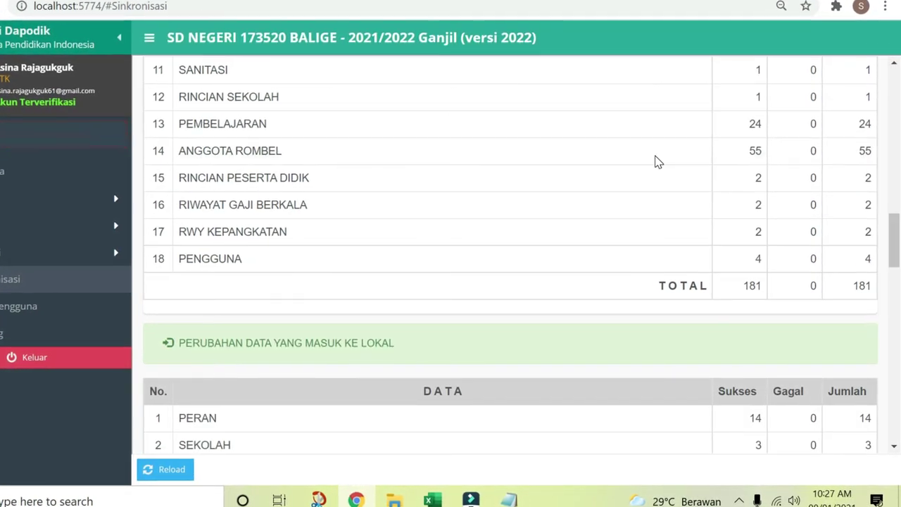
scroll(654, 159, down, 3)
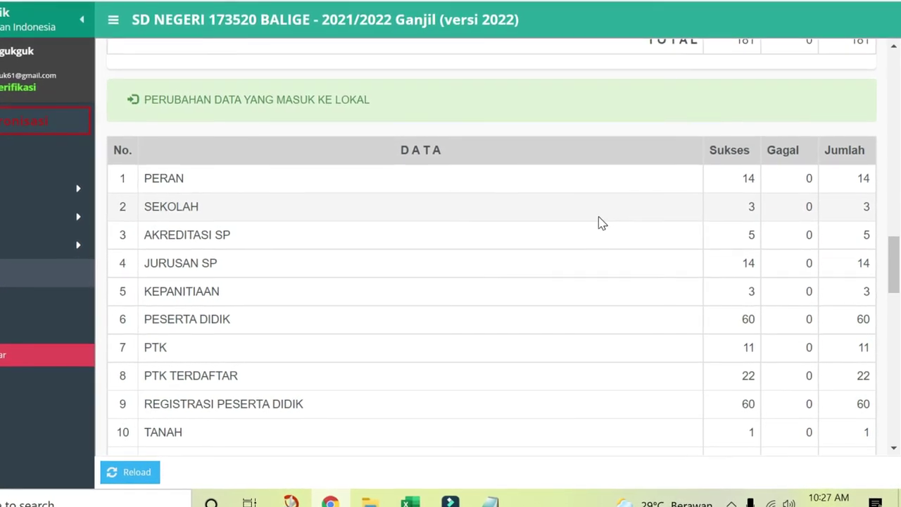
scroll(596, 218, down, 4)
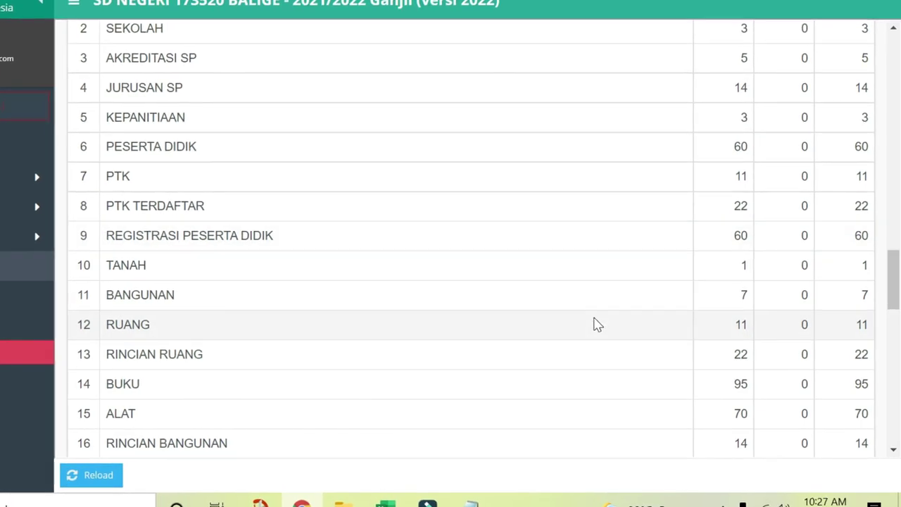
scroll(597, 324, up, 8)
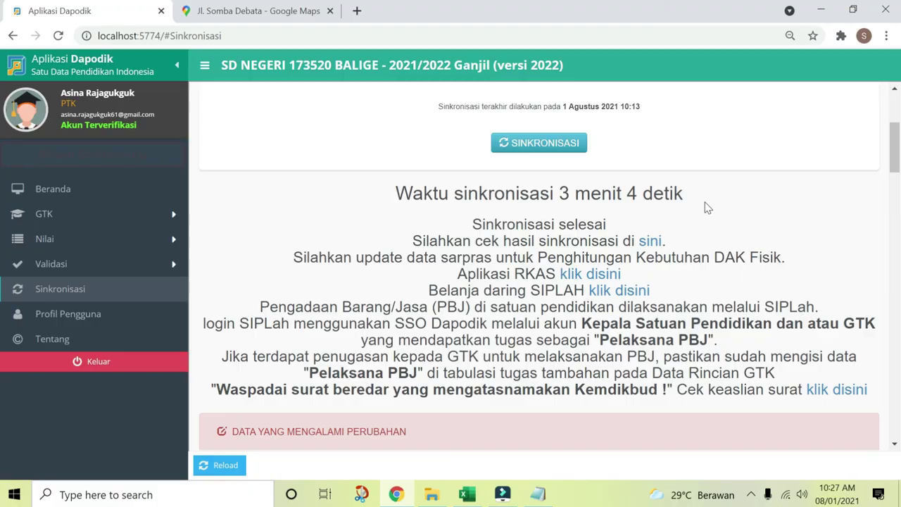